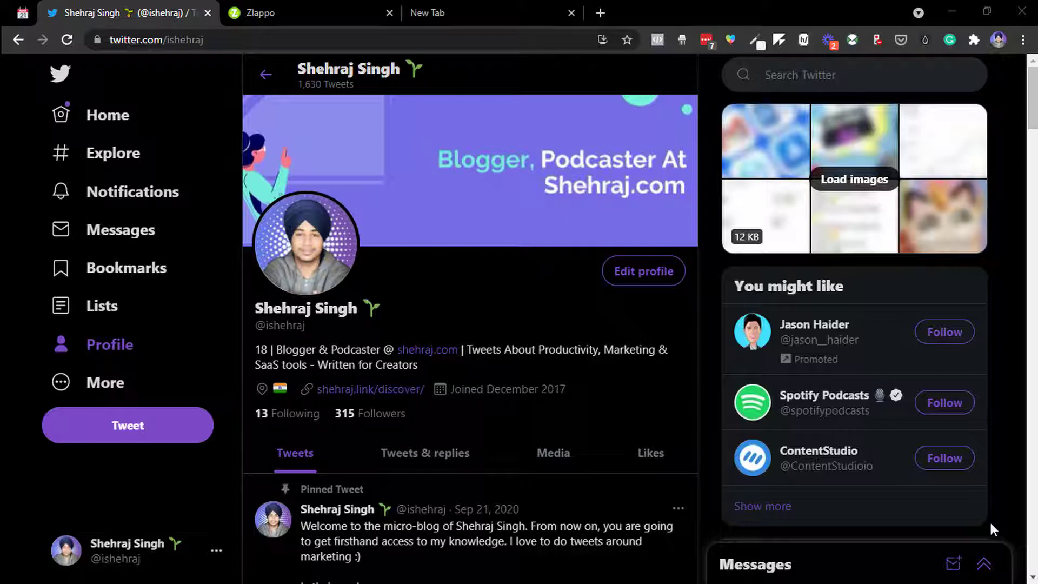
# Find the AppSumo marketplace listing for Zlappo and open it in the empty browser tab.
pyautogui.click(360, 11)
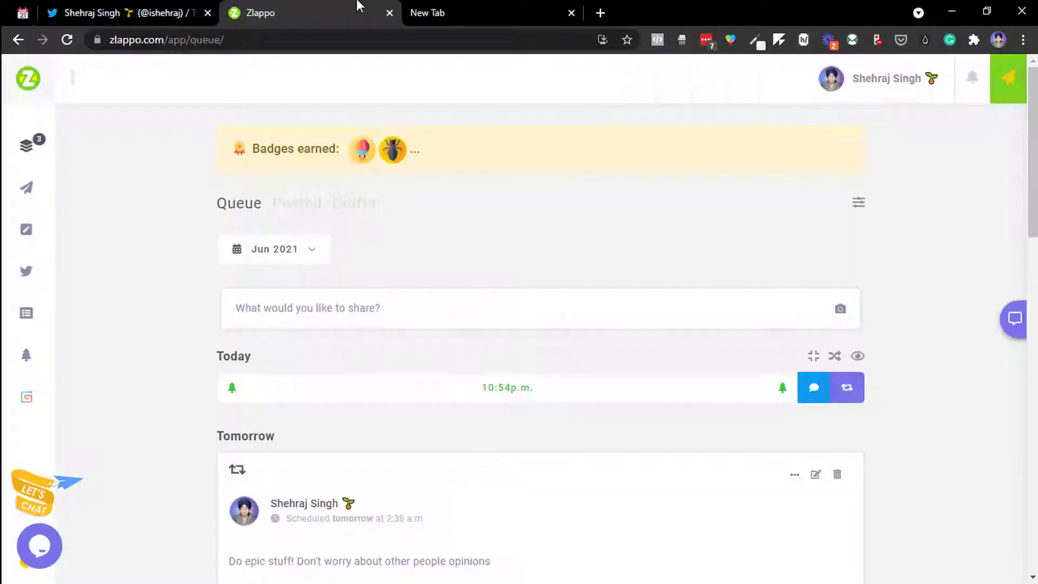
pyautogui.click(479, 6)
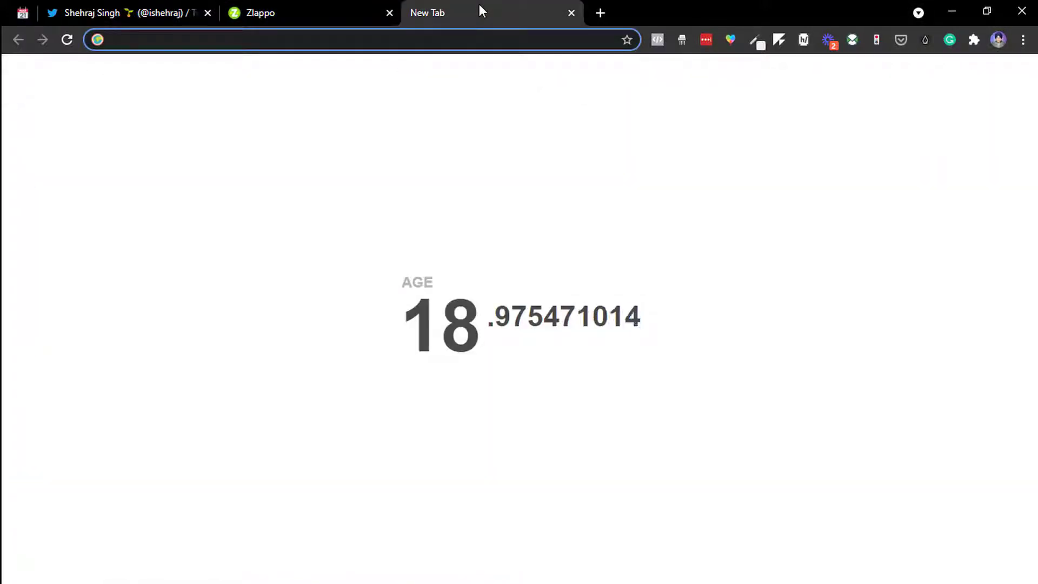
pyautogui.write('zlapp')
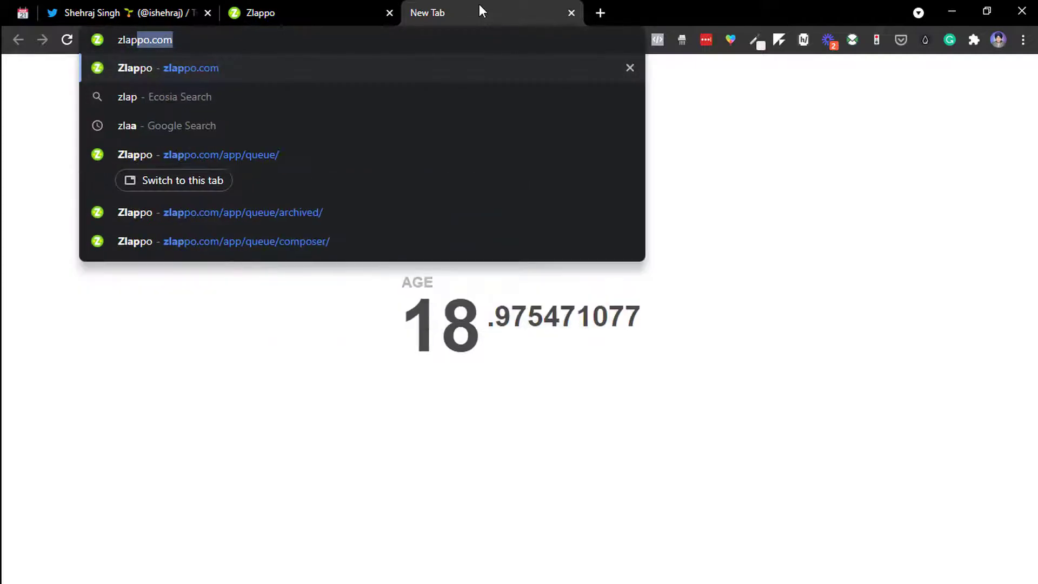
pyautogui.write('o ')
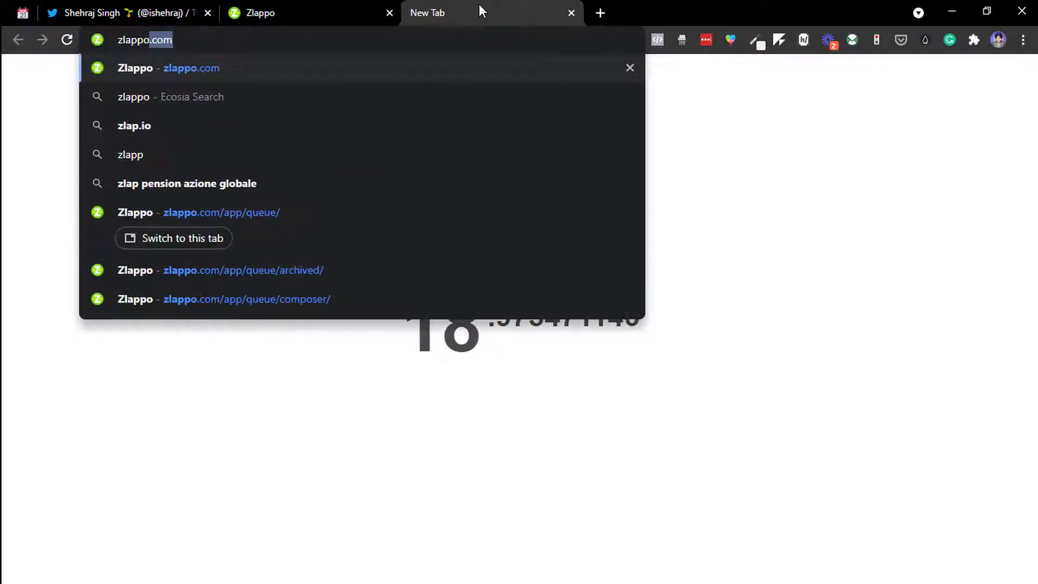
pyautogui.write('a')
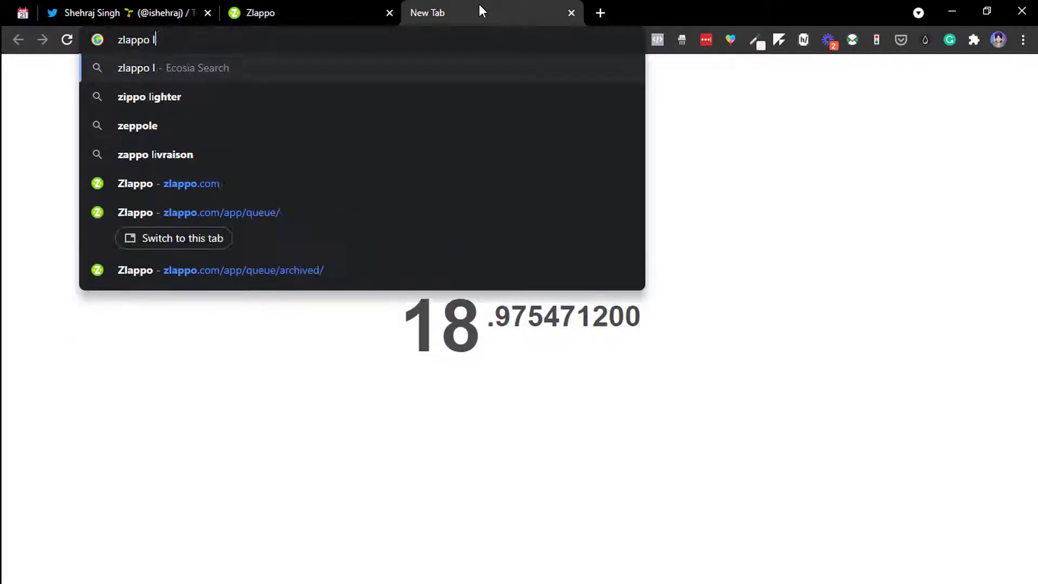
pyautogui.write('pps')
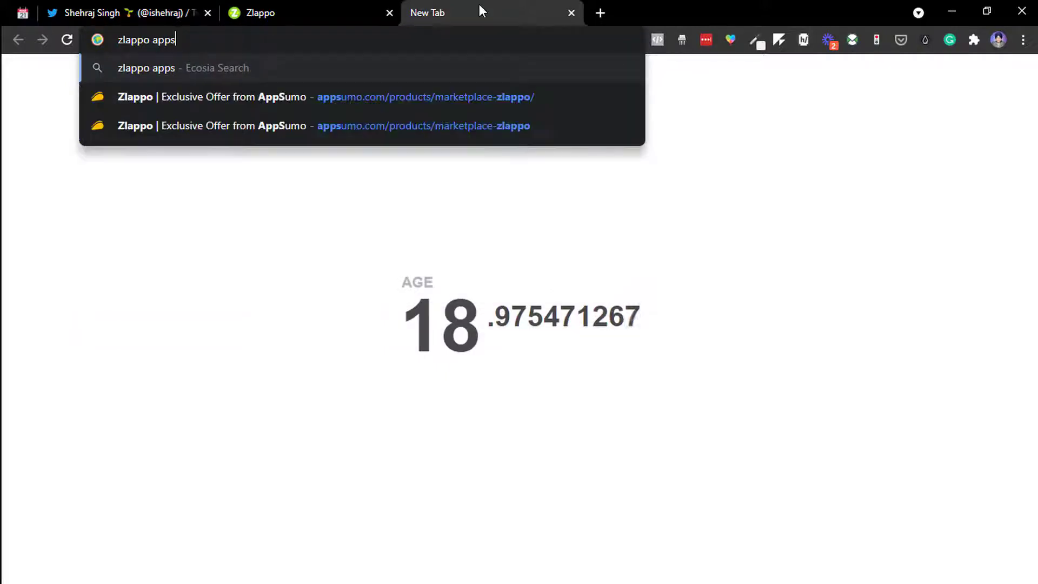
pyautogui.press('Down')
pyautogui.press('Down')
pyautogui.press('Down')
pyautogui.press('Down')
pyautogui.press('Return')
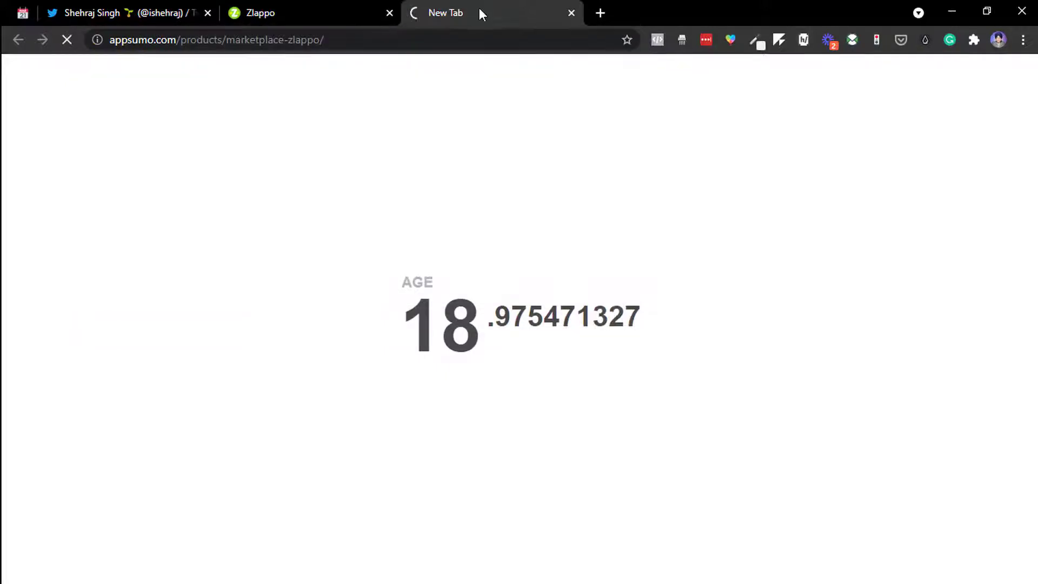
# Examine the Zlappo listing on AppSumo, covering its description, lifetime deal features and customer reviews.
pyautogui.click(372, 18)
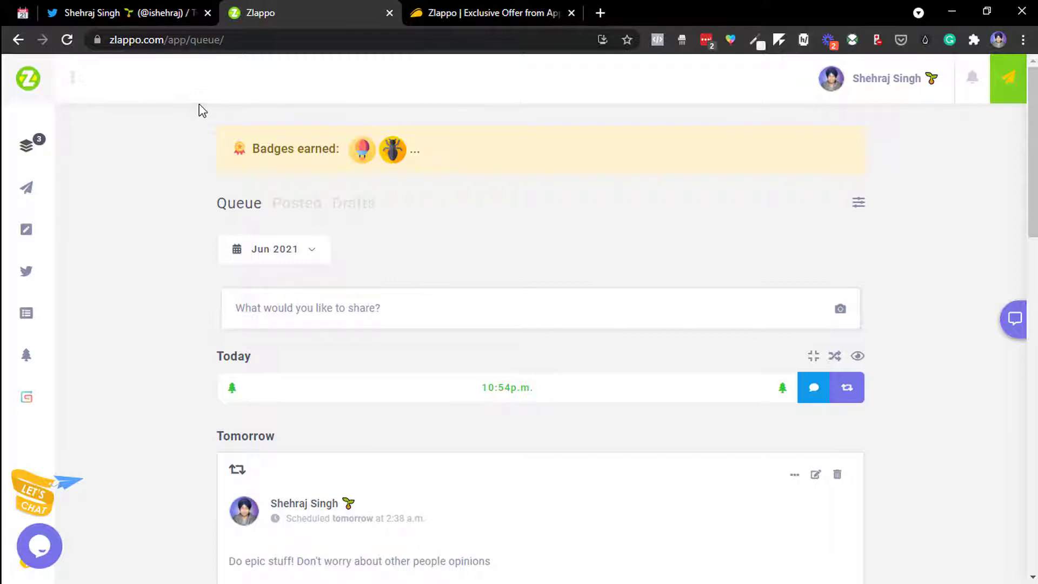
pyautogui.click(484, 12)
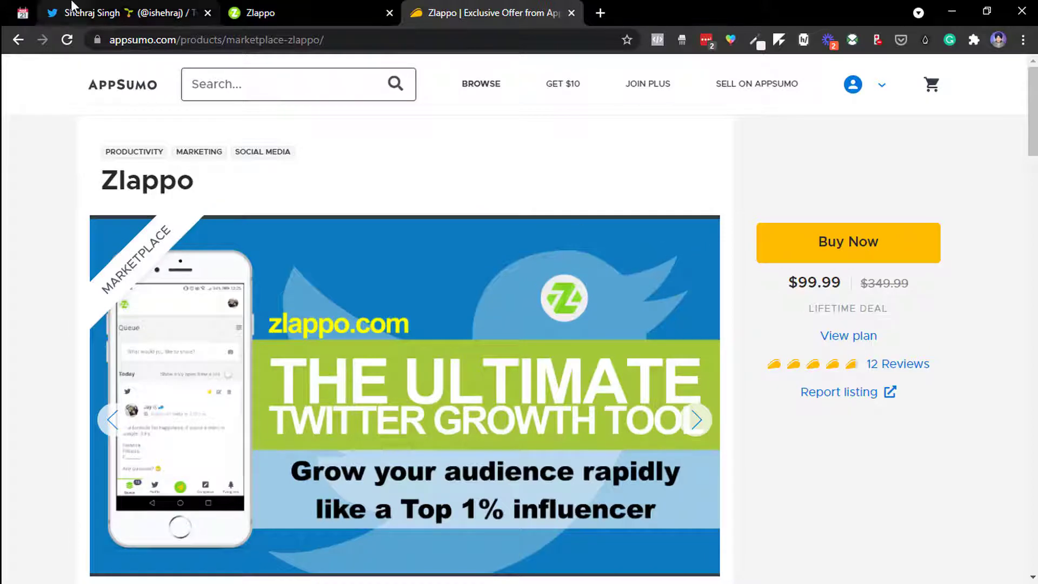
pyautogui.click(355, 12)
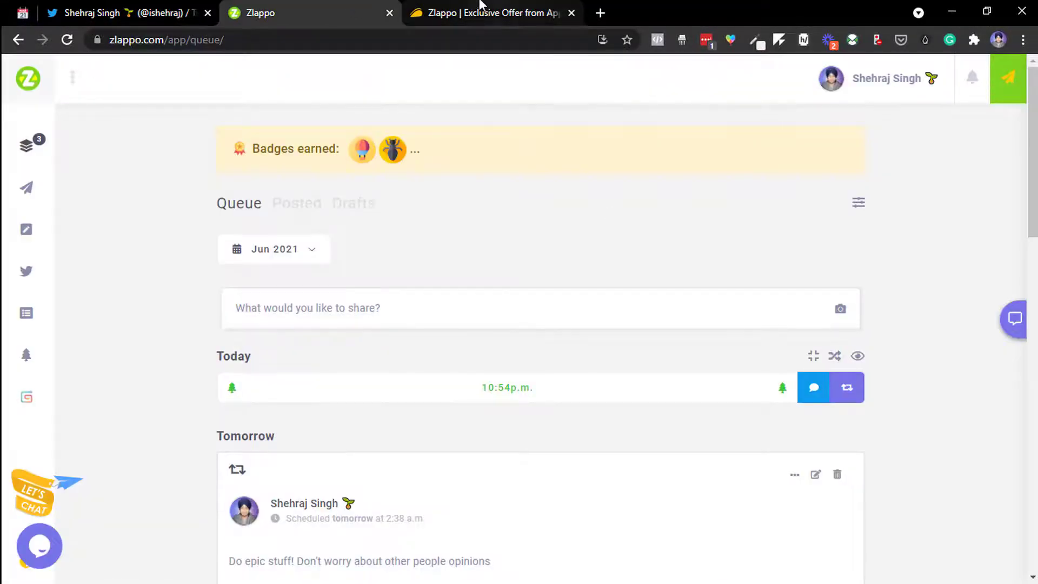
pyautogui.click(481, 5)
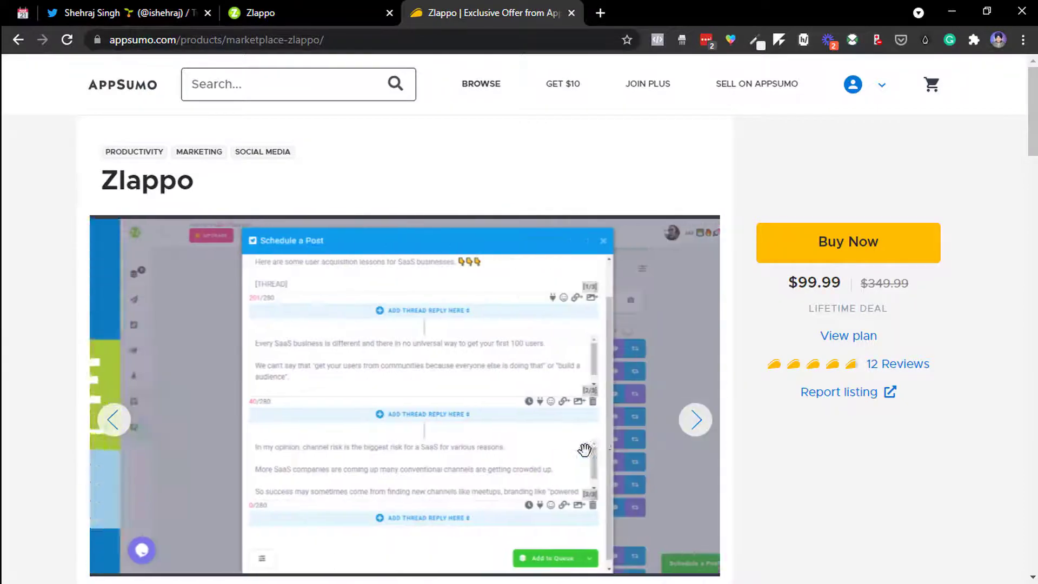
pyautogui.scroll(-8, 585, 449)
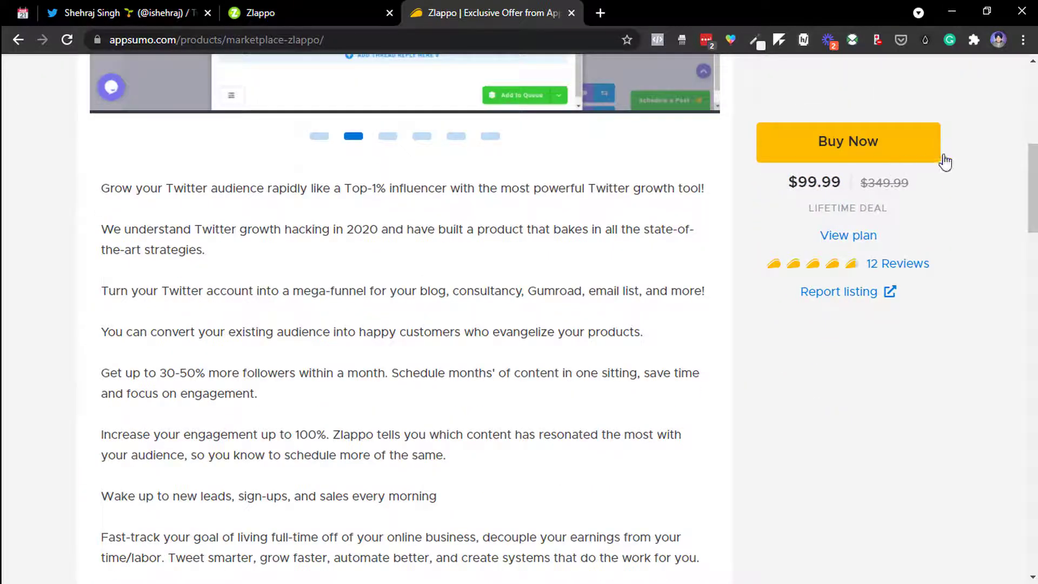
pyautogui.moveTo(1033, 163); pyautogui.dragTo(1033, 333)
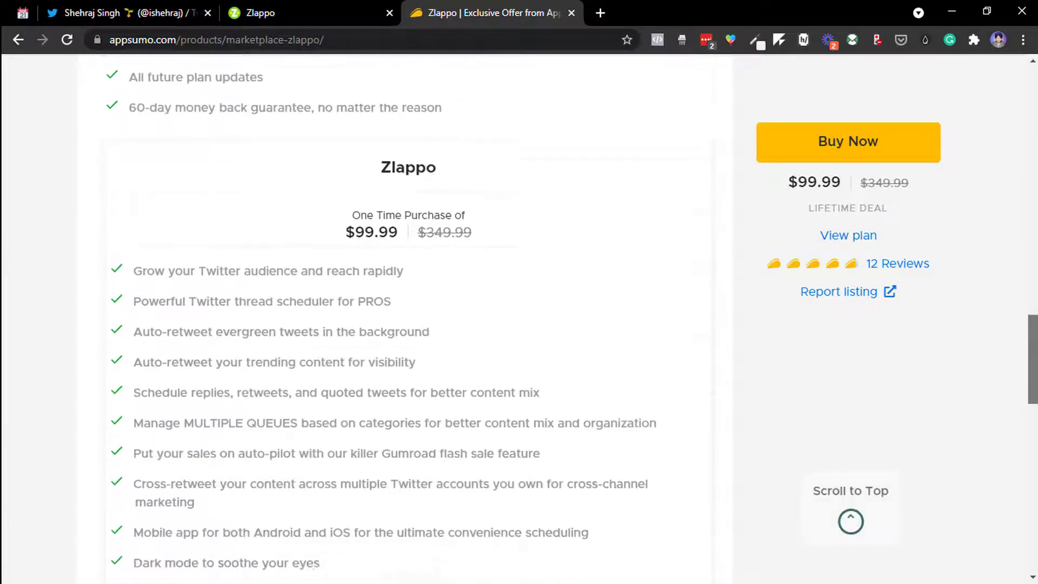
pyautogui.scroll(-10, 1032, 281)
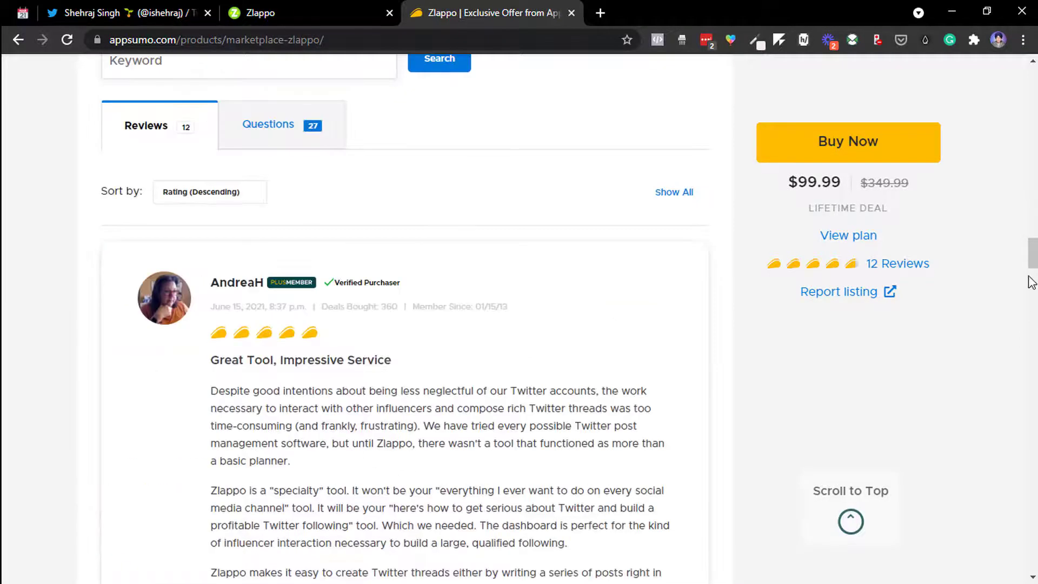
pyautogui.moveTo(1032, 253); pyautogui.dragTo(1031, 184)
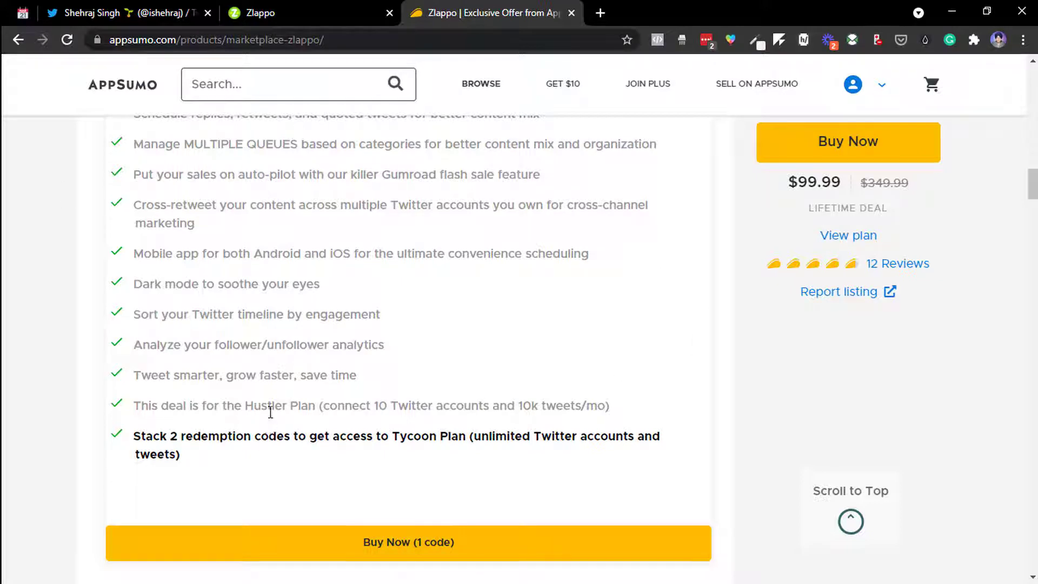
# Open the pricing page at zlappo.com/pricing in a new browser tab.
pyautogui.press('super')
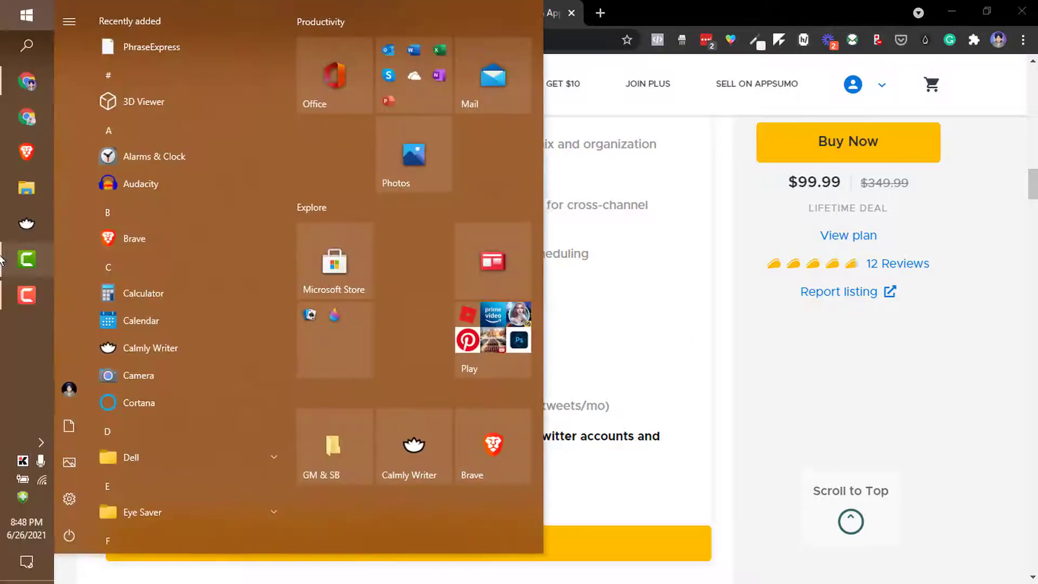
pyautogui.click(611, 13)
pyautogui.write('zlappo.com')
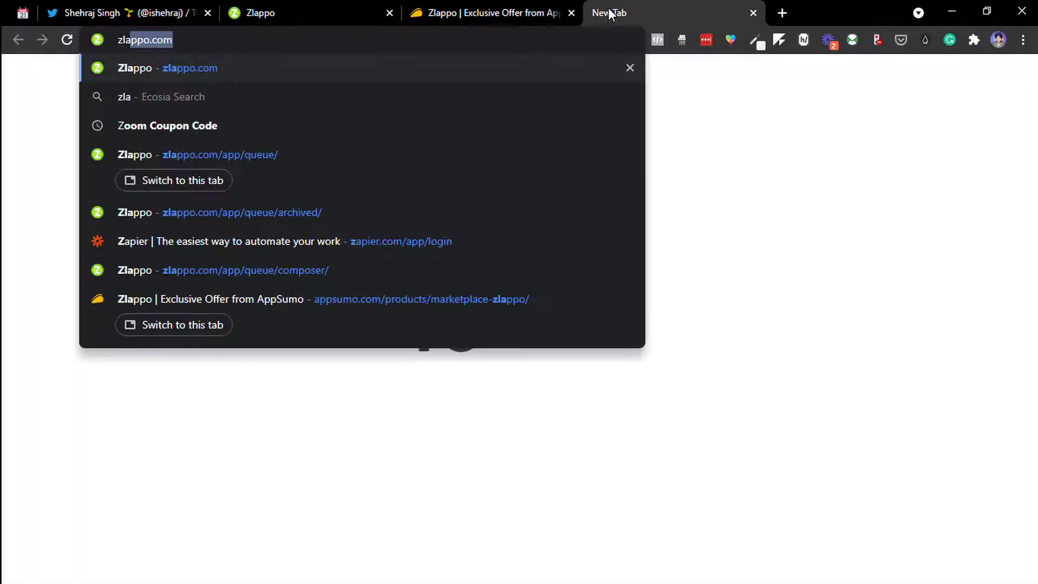
pyautogui.write('/prci')
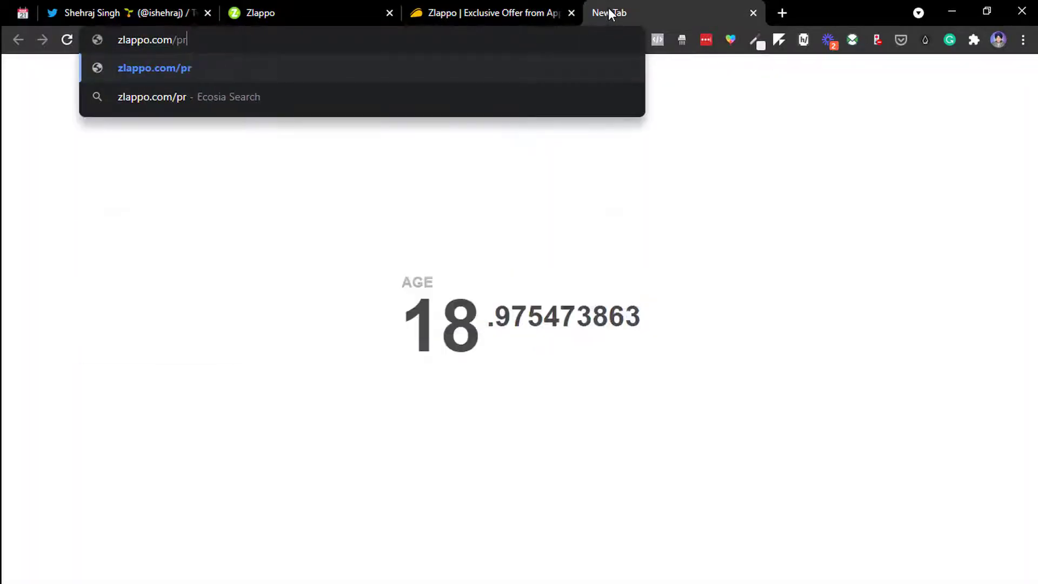
pyautogui.press('BackSpace')
pyautogui.press('BackSpace')
pyautogui.write('ii')
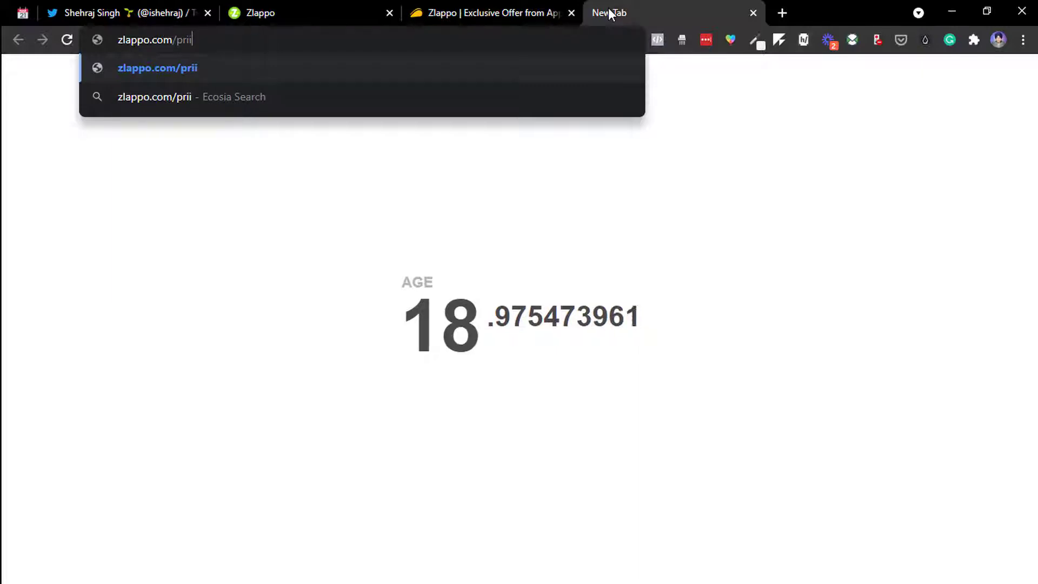
pyautogui.press('BackSpace')
pyautogui.write('cing')
pyautogui.press('Return')
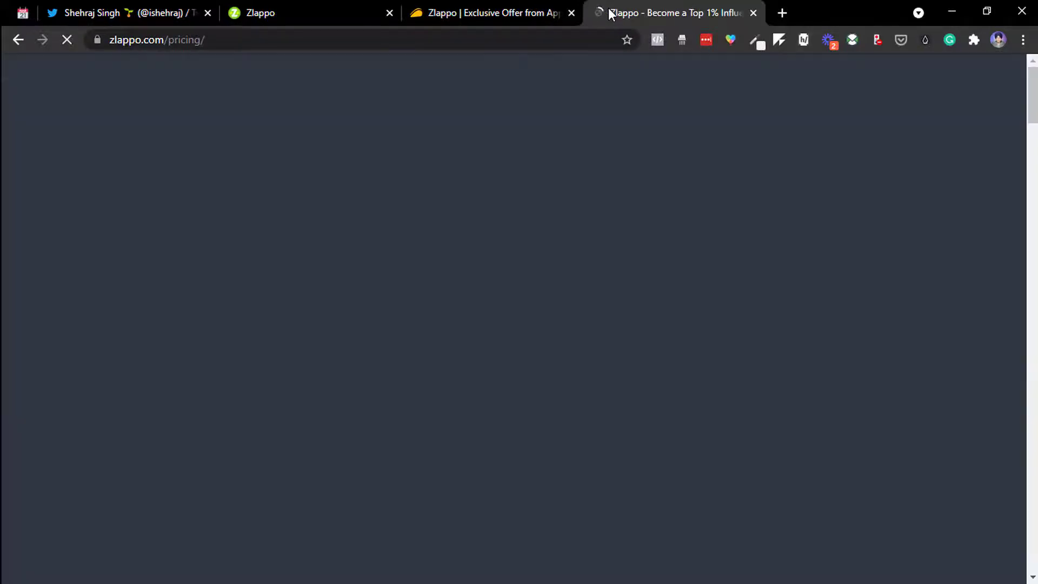
# Skip the Eye Saver break reminder covering the Zlappo pricing page.
pyautogui.click(174, 44)
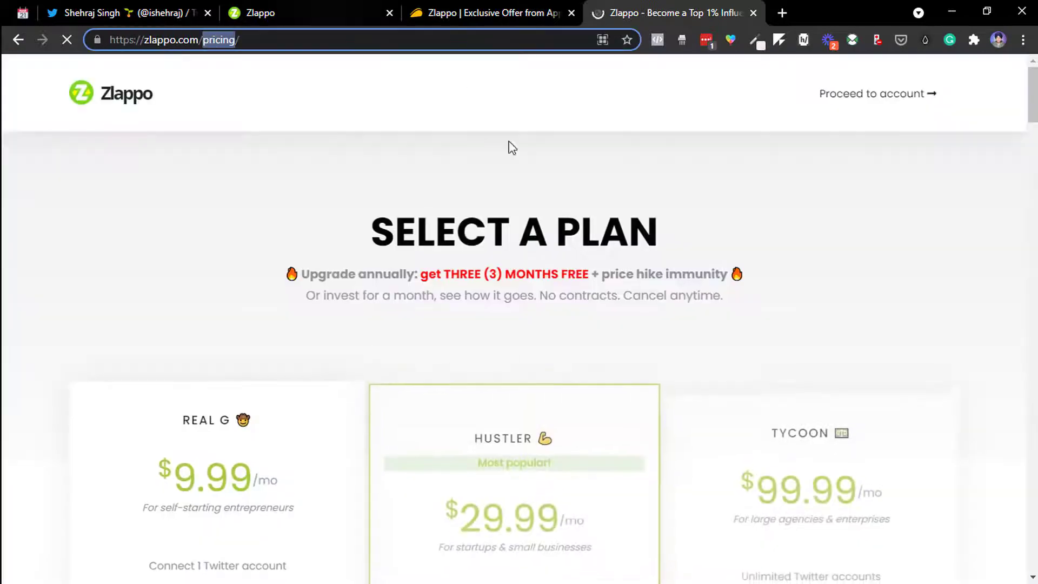
pyautogui.click(440, 249)
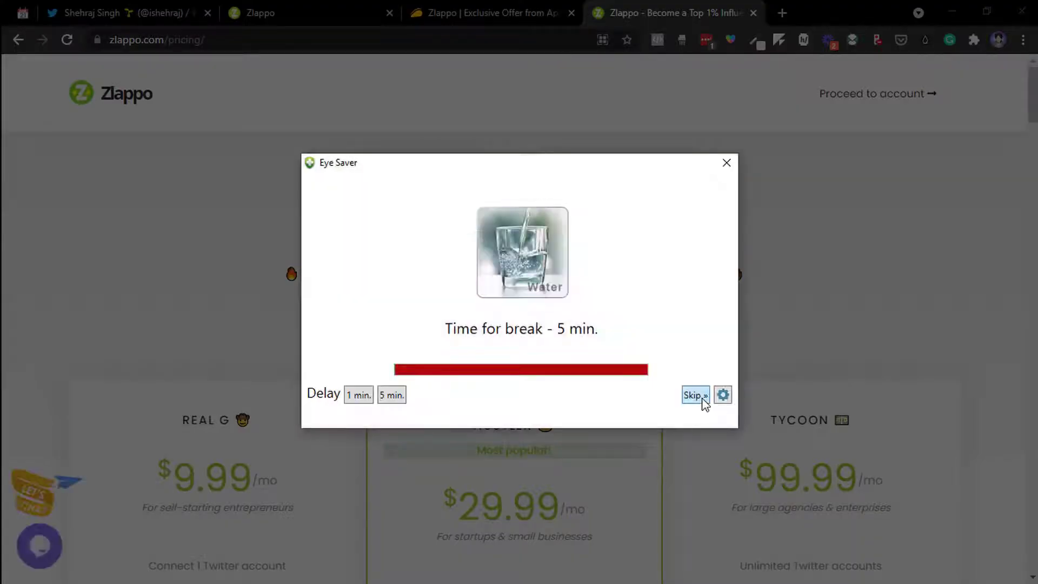
pyautogui.click(697, 396)
# Compare the features of the Real G, Hustler and Tycoon plans and close the pricing page.
pyautogui.scroll(-6, 519, 292)
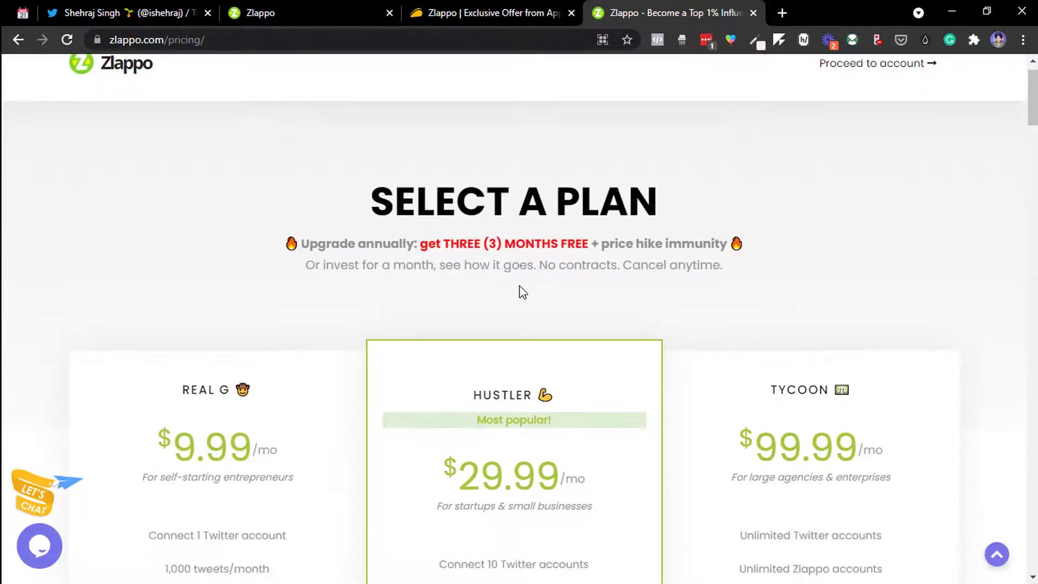
pyautogui.scroll(2, 520, 292)
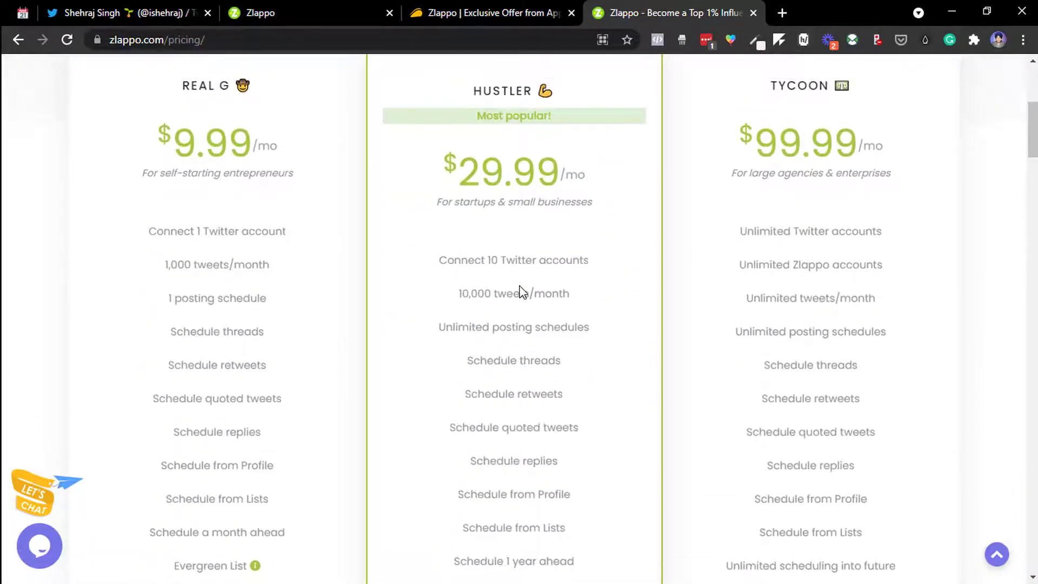
pyautogui.scroll(-8, 520, 292)
pyautogui.scroll(-8, 521, 292)
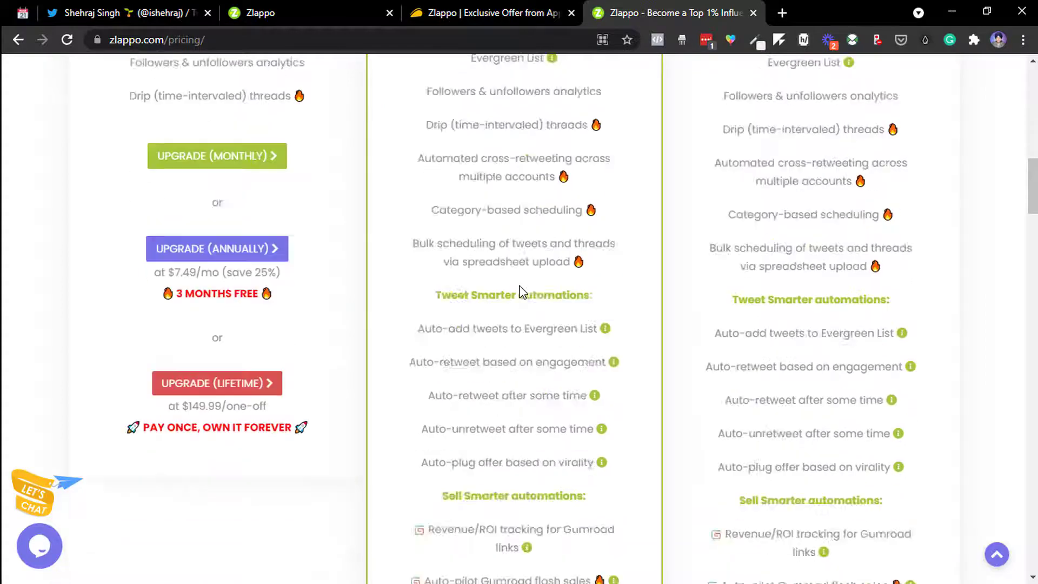
pyautogui.scroll(12, 971, 158)
pyautogui.scroll(5, 971, 159)
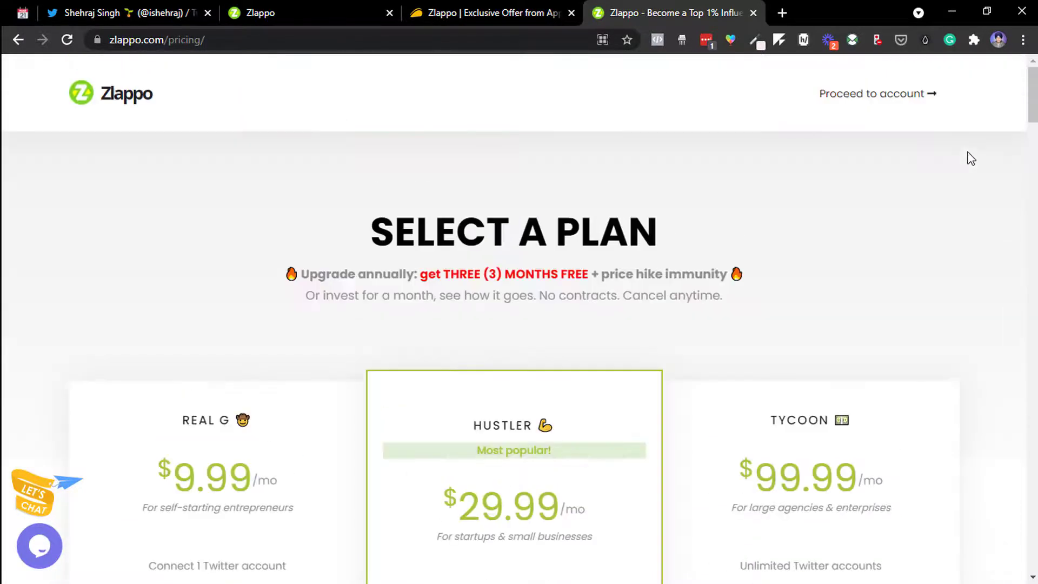
pyautogui.scroll(-8, 971, 158)
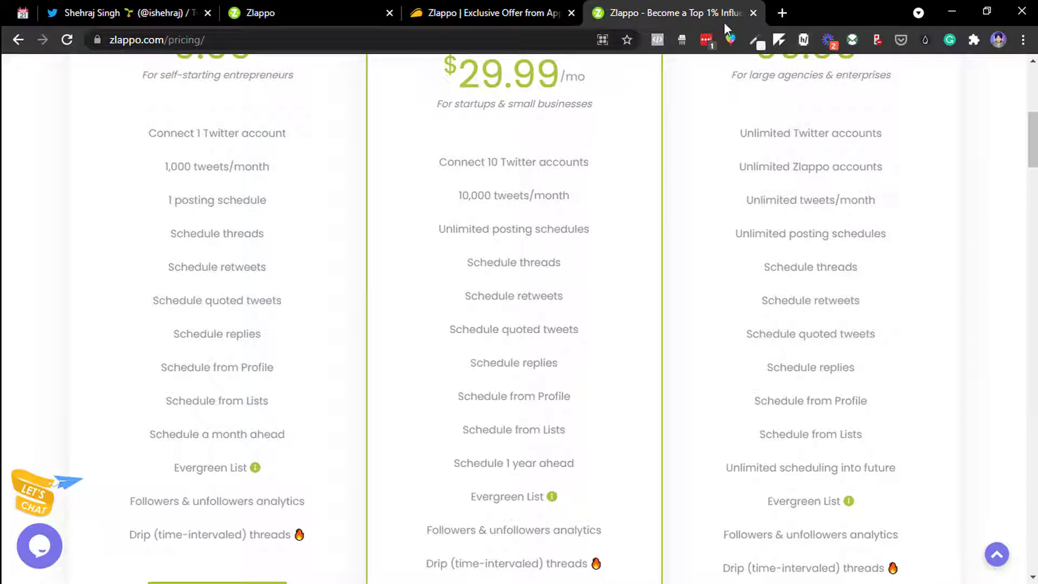
pyautogui.click(753, 13)
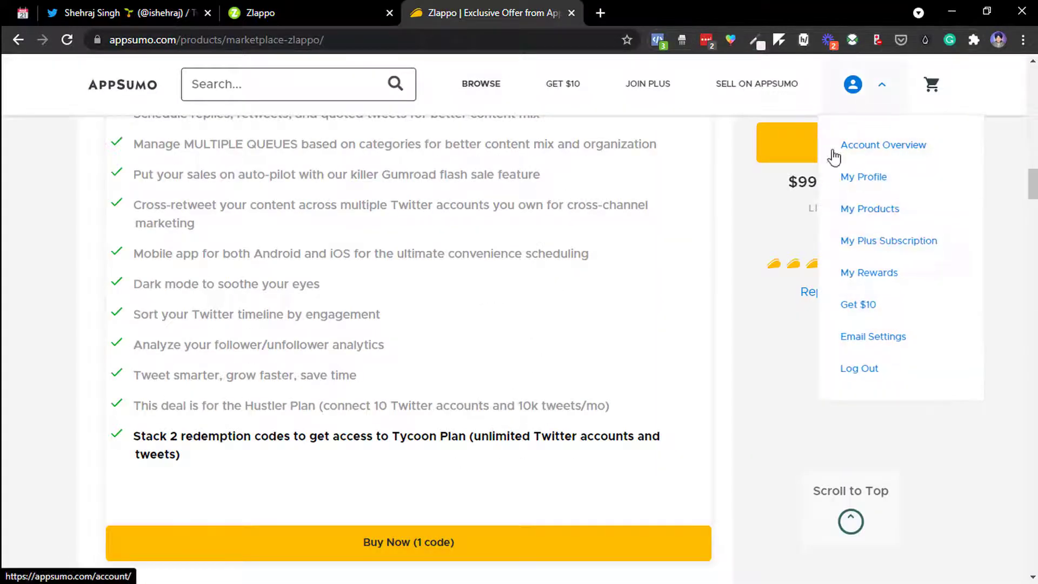
# On the Twitter profile, view the "Interesting Search Engines I use" tweet in detail and return to the profile.
pyautogui.click(268, 9)
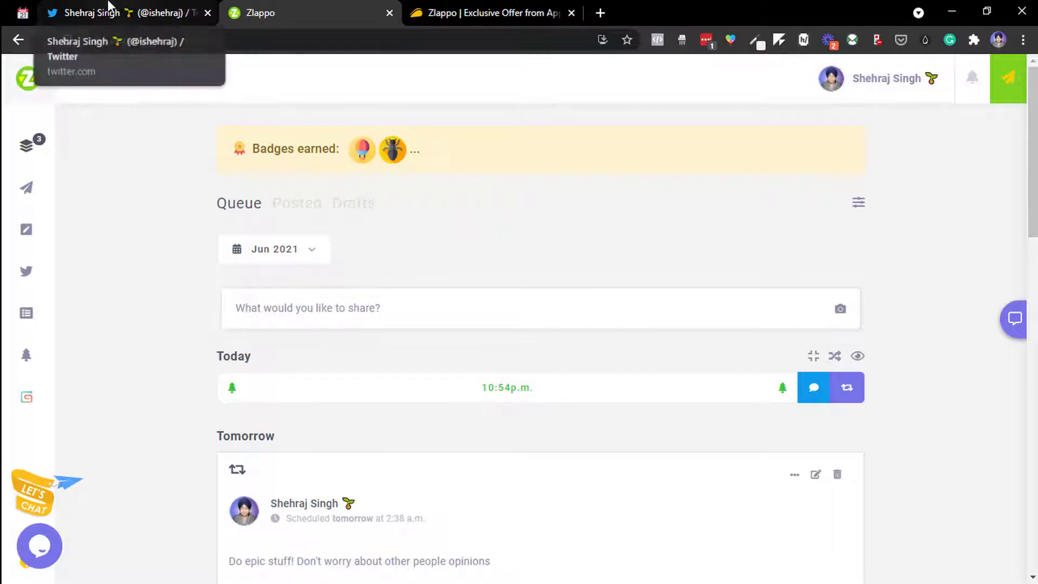
pyautogui.click(161, 8)
pyautogui.scroll(-9, 548, 330)
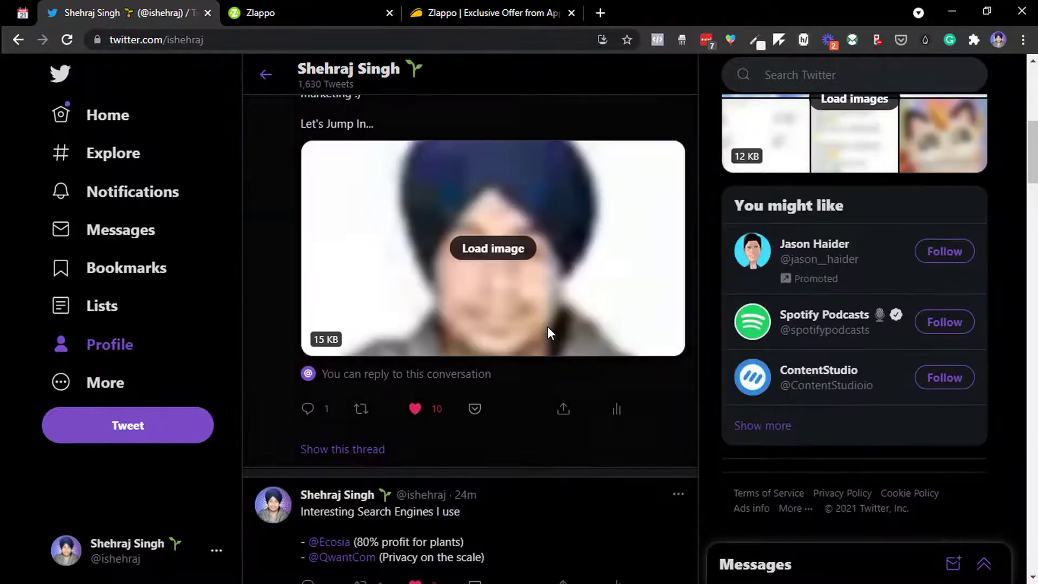
pyautogui.scroll(-3, 545, 383)
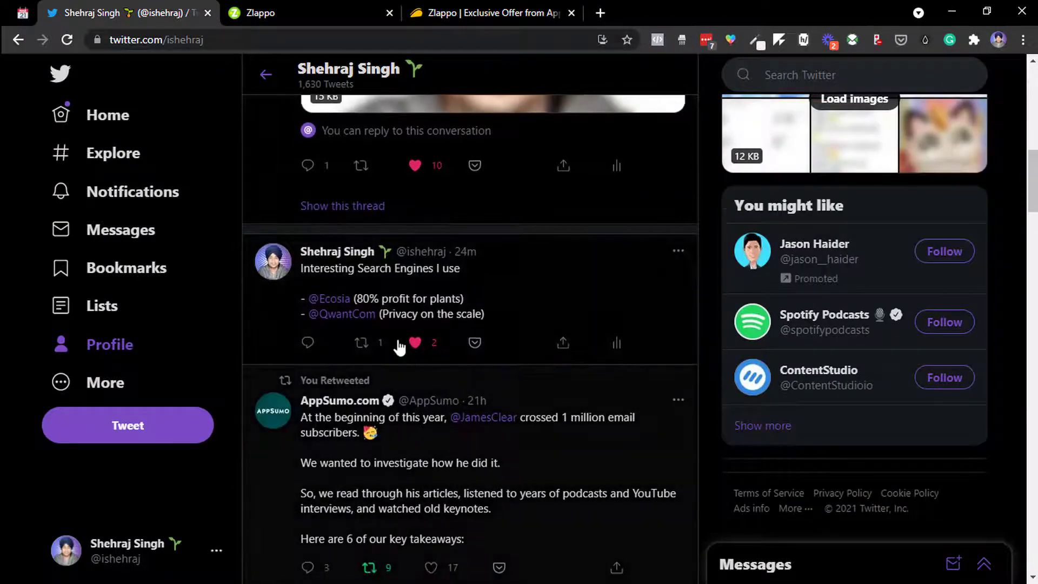
pyautogui.click(498, 278)
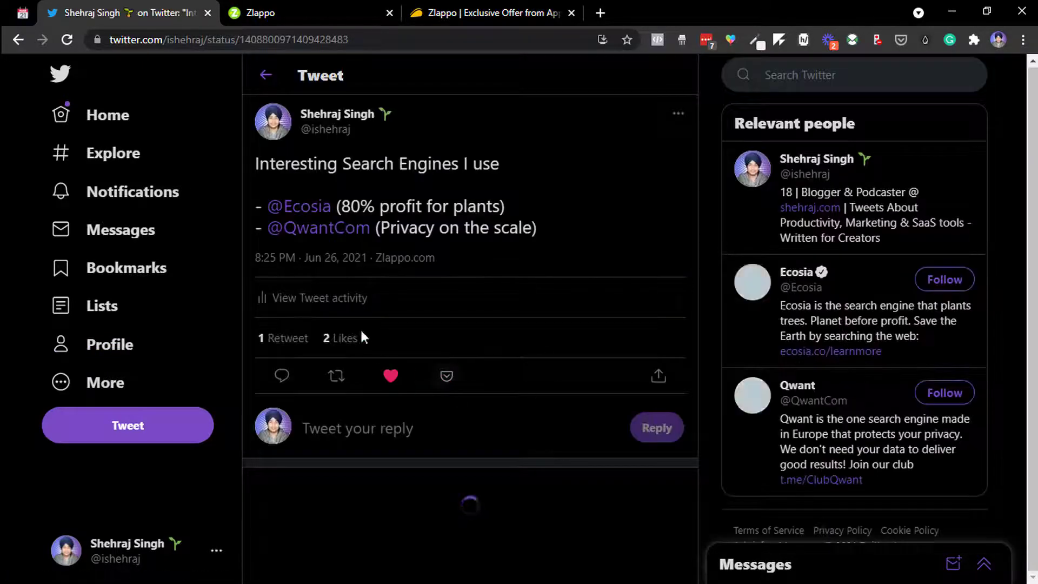
pyautogui.click(275, 81)
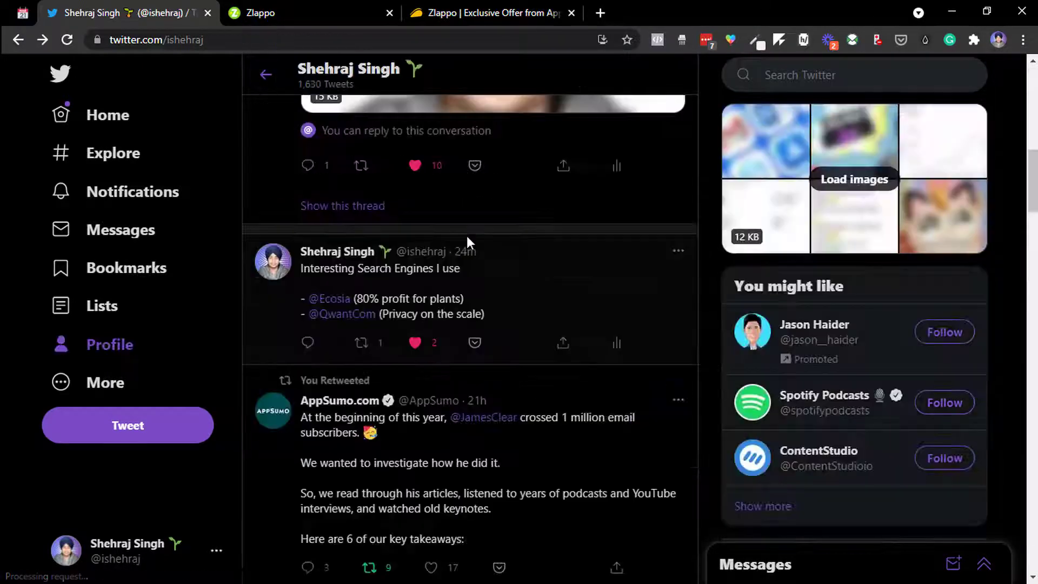
# Open the Good Morning tweet with the Whitney Houston quote from further down the profile timeline.
pyautogui.scroll(-5, 466, 242)
pyautogui.scroll(-8, 466, 236)
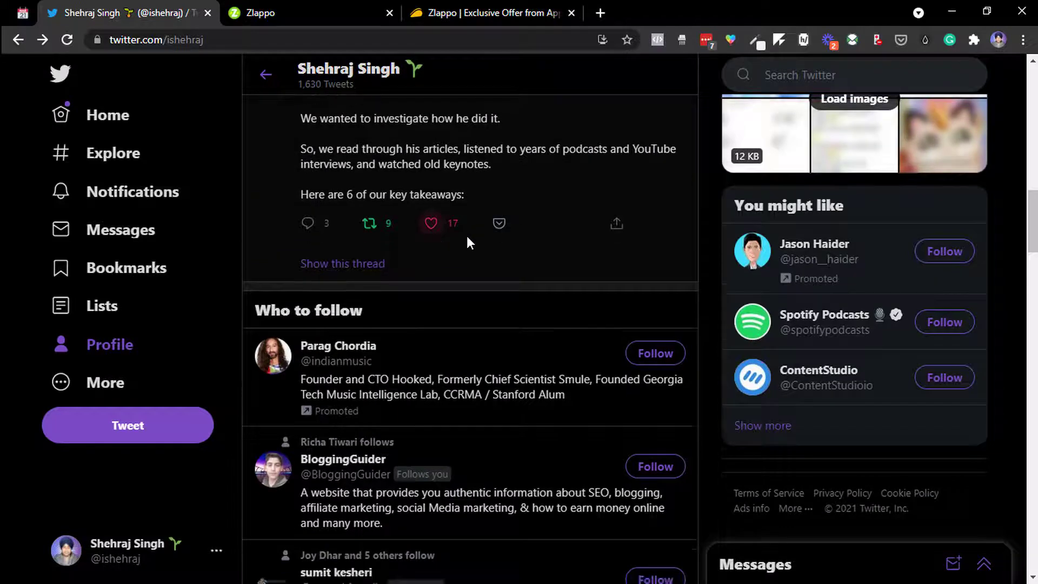
pyautogui.click(514, 332)
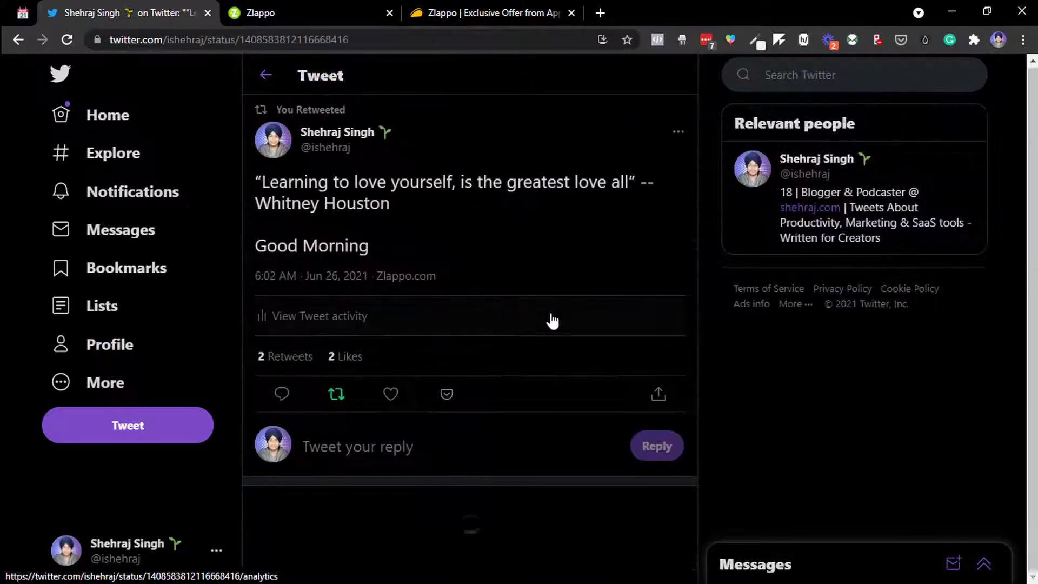
# Switch to the Zlappo queue page and open a new post for writing.
pyautogui.click(260, 1)
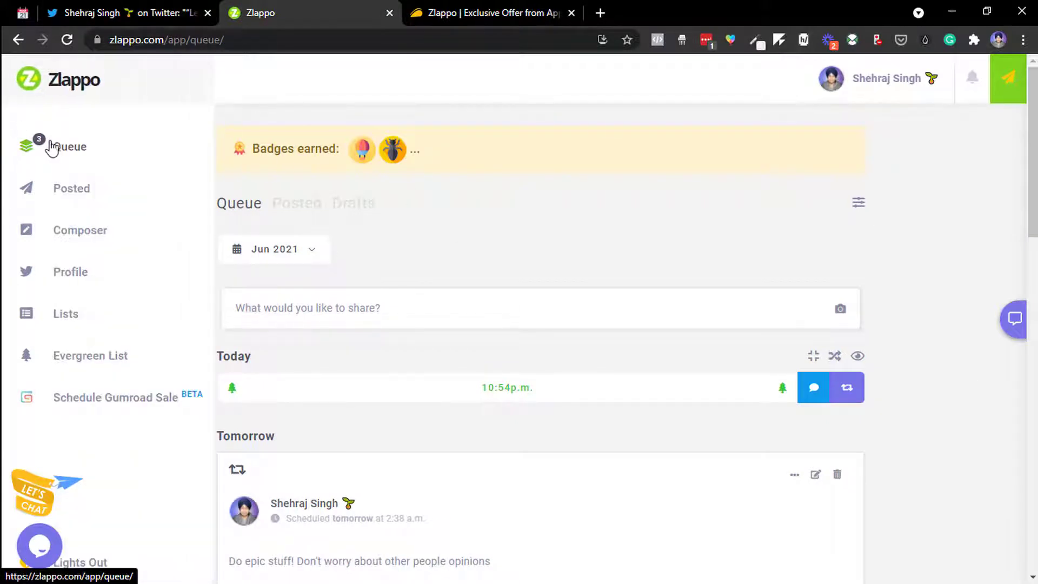
pyautogui.click(255, 305)
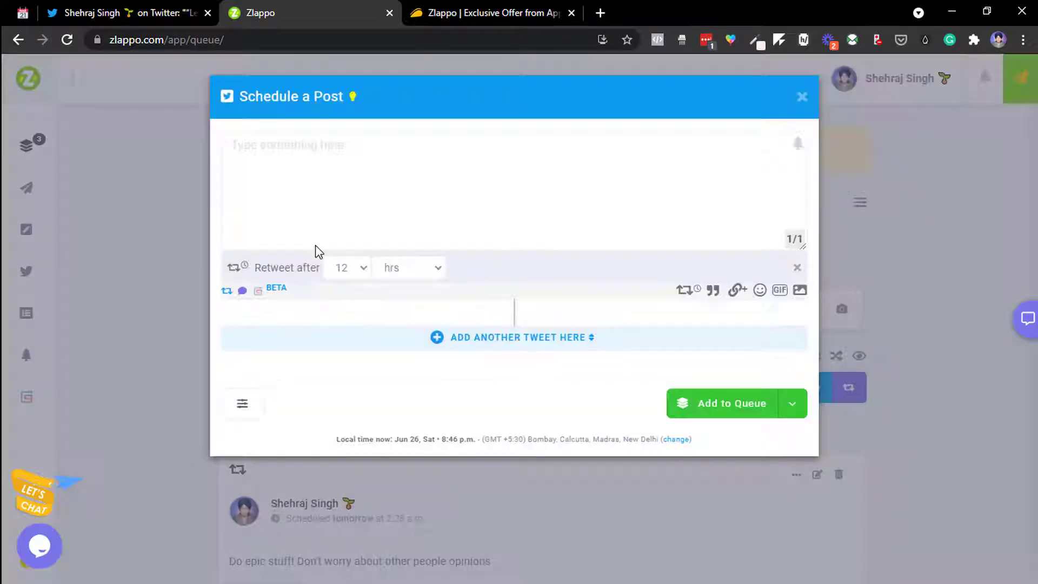
pyautogui.click(482, 215)
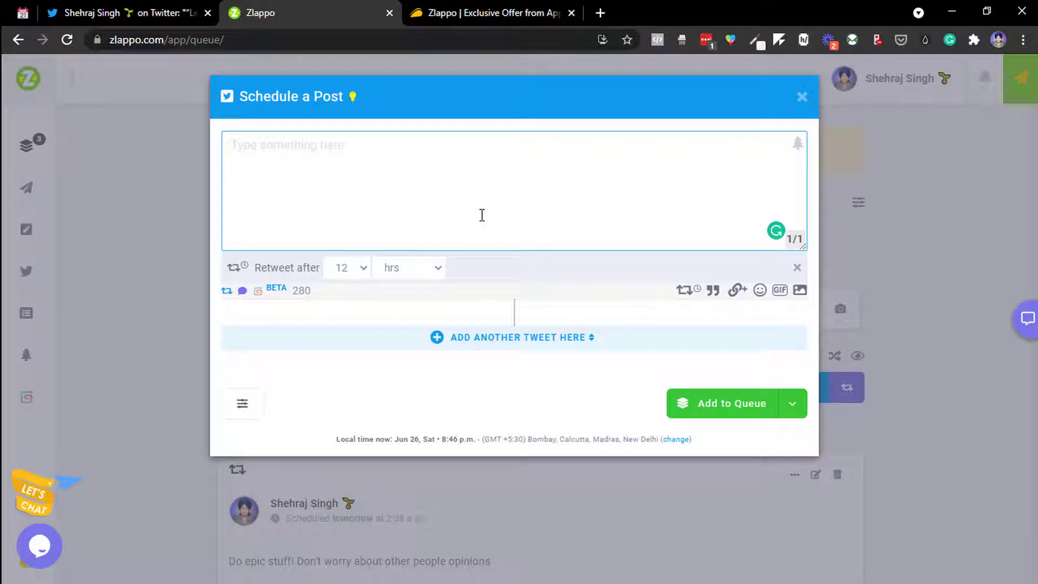
pyautogui.press('Tab')
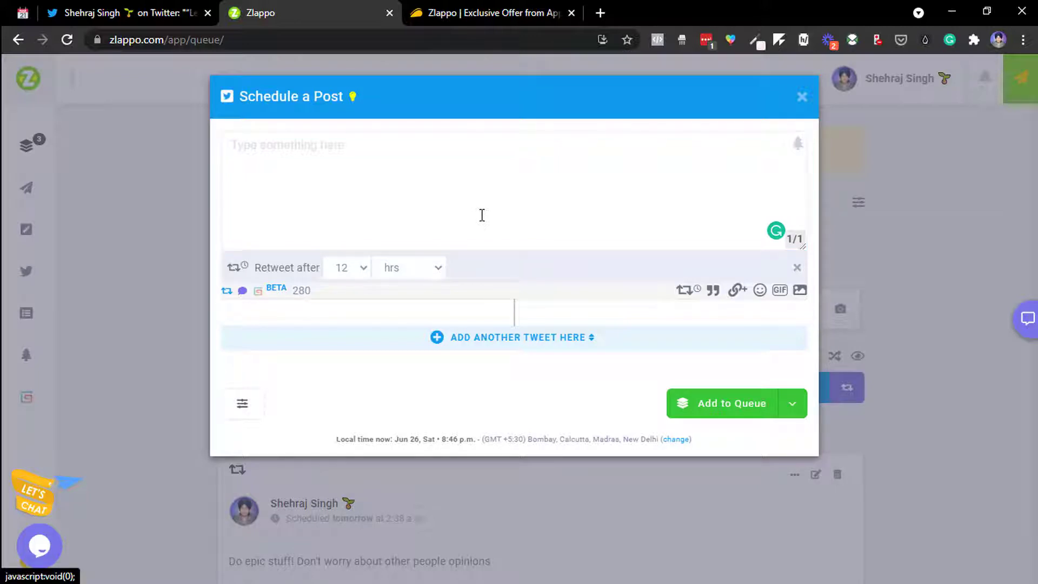
pyautogui.click(343, 203)
pyautogui.write('U')
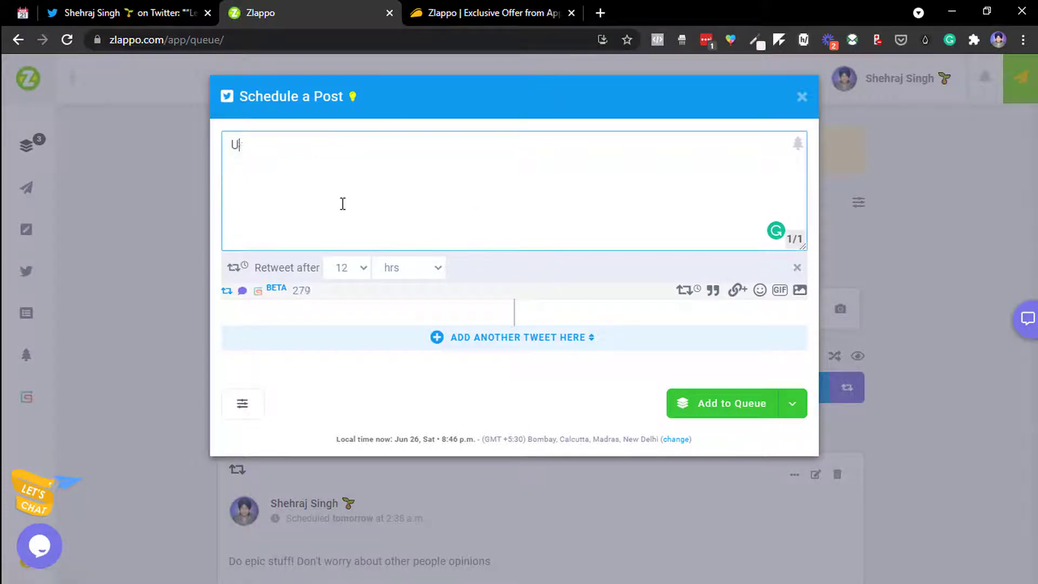
pyautogui.write('sing Z')
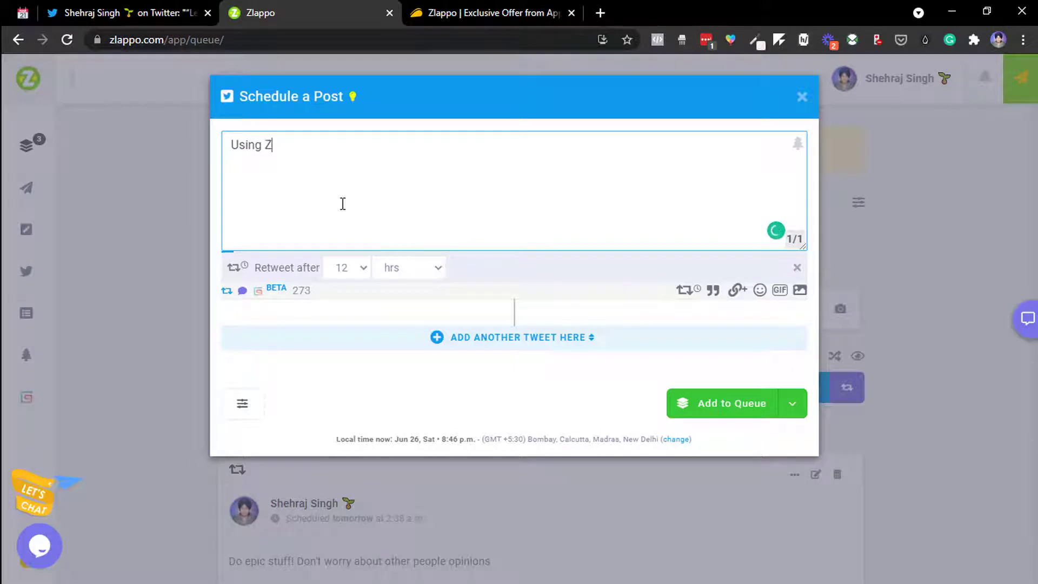
pyautogui.write('ead')
pyautogui.press('BackSpace')
pyautogui.hotkey('ctrl', 'a')
# Write the post "Always have deadlines!", add it to the queue and close the post dialog.
pyautogui.write('Always have se')
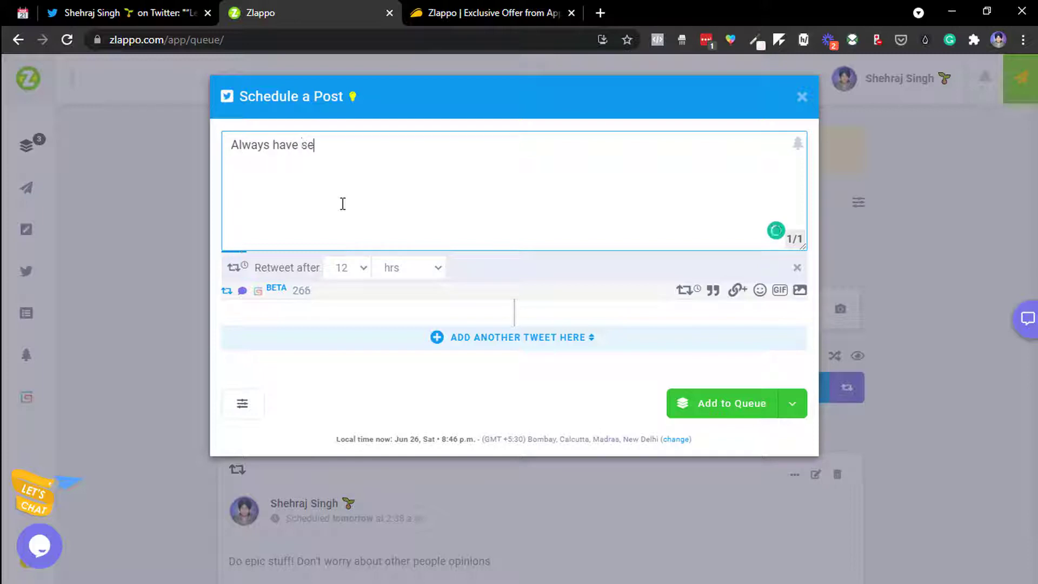
pyautogui.write('rial')
pyautogui.press('BackSpace')
pyautogui.press('BackSpace')
pyautogui.press('BackSpace')
pyautogui.press('BackSpace')
pyautogui.press('BackSpace')
pyautogui.press('BackSpace')
pyautogui.write('deadlines!')
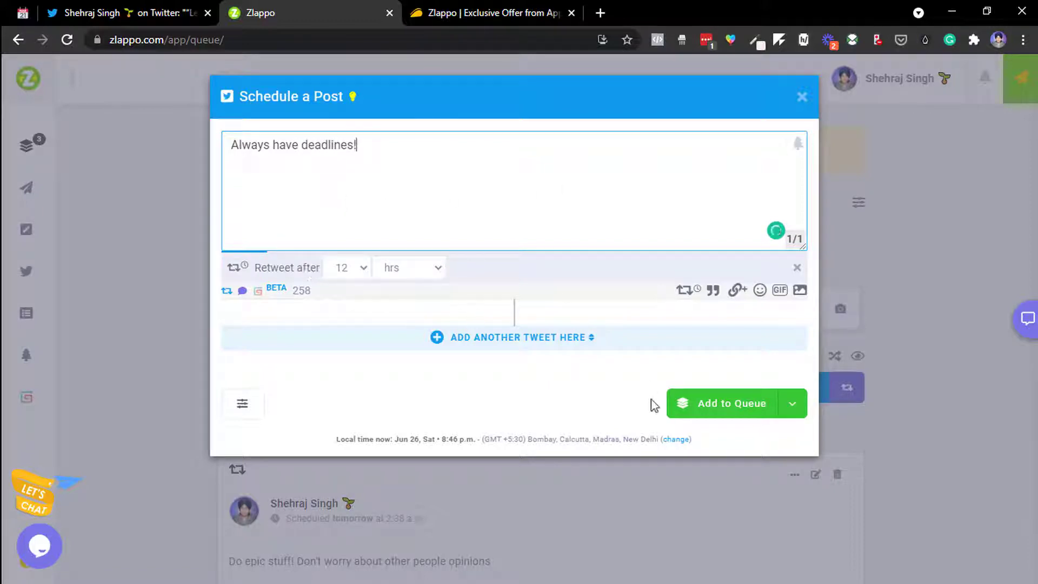
pyautogui.click(708, 414)
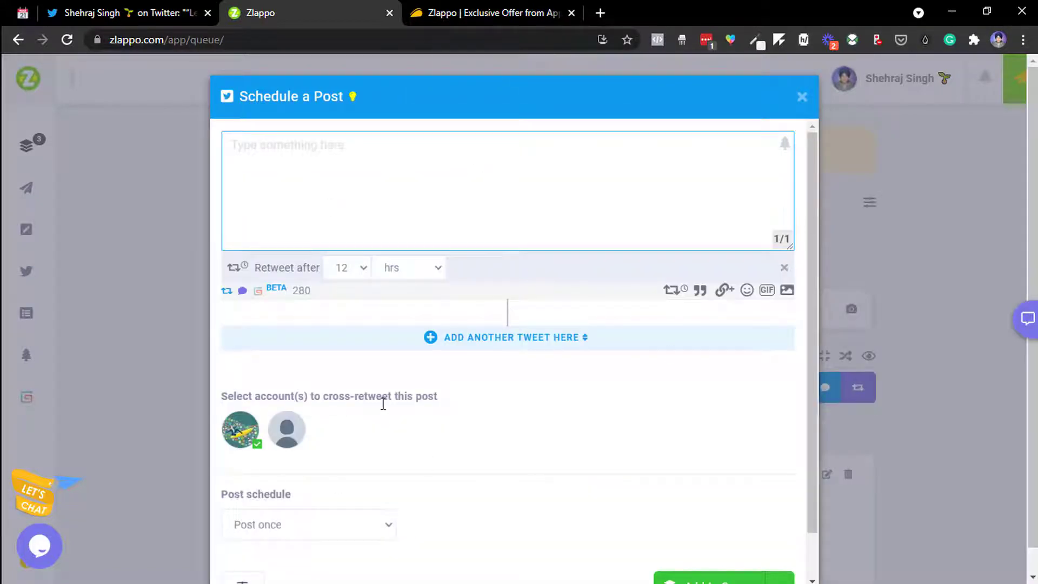
pyautogui.click(854, 202)
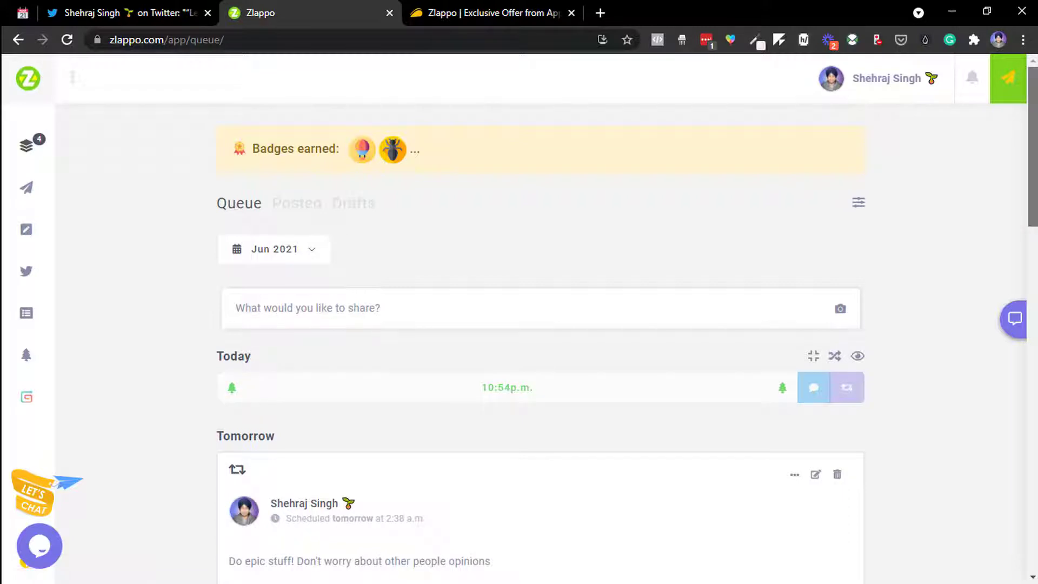
# Look through the queue and view the post dialog for an empty June 28 slot, closing it without scheduling anything.
pyautogui.moveTo(1035, 187); pyautogui.dragTo(1015, 290)
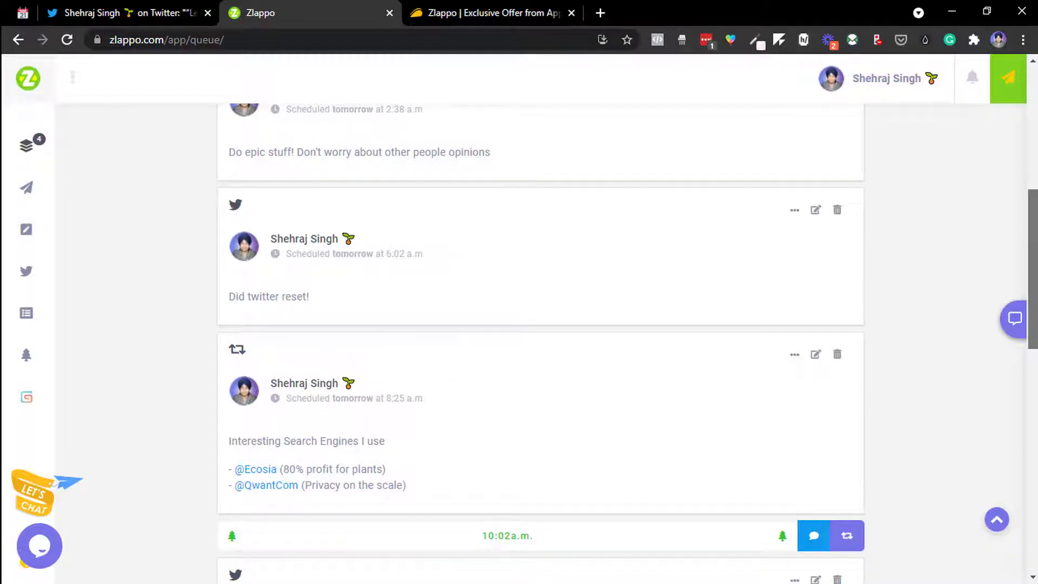
pyautogui.moveTo(1033, 268); pyautogui.dragTo(1032, 465)
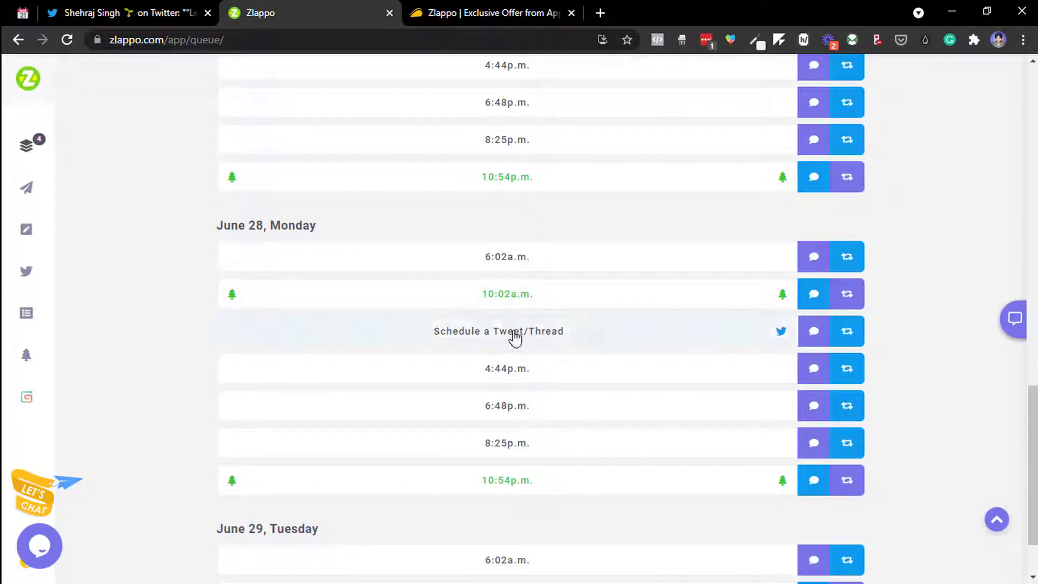
pyautogui.click(546, 381)
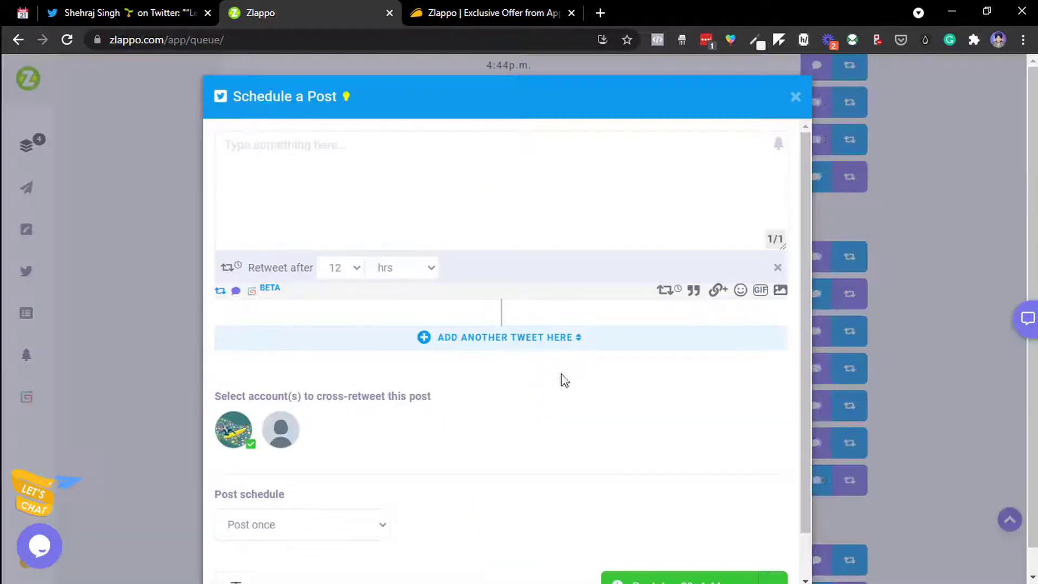
pyautogui.click(829, 218)
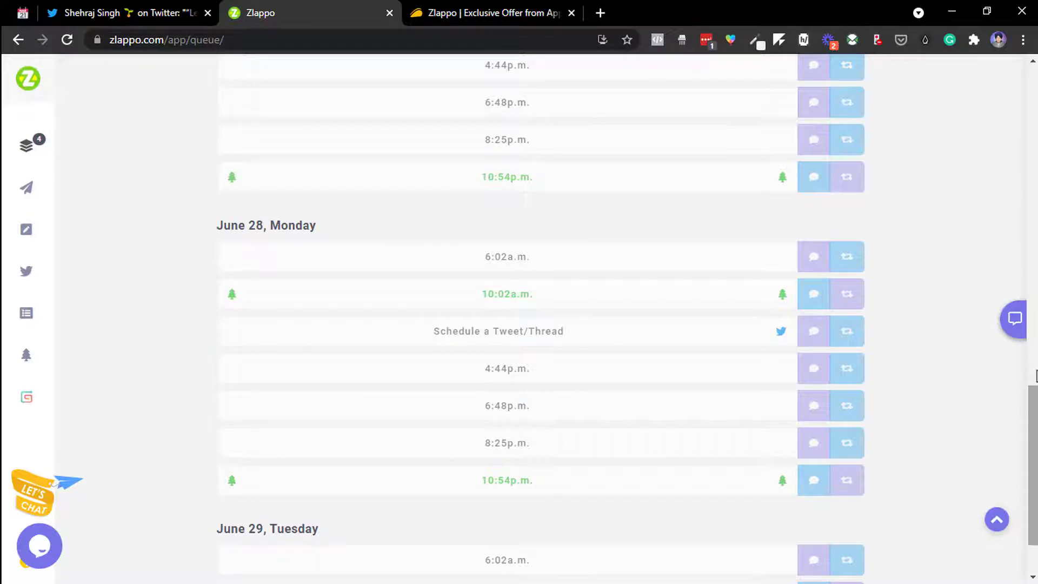
# Examine the scheduled posts, empty time slots and evergreen retweet slots in the queue from today through June 29.
pyautogui.scroll(6, 1036, 375)
pyautogui.scroll(-3, 1036, 405)
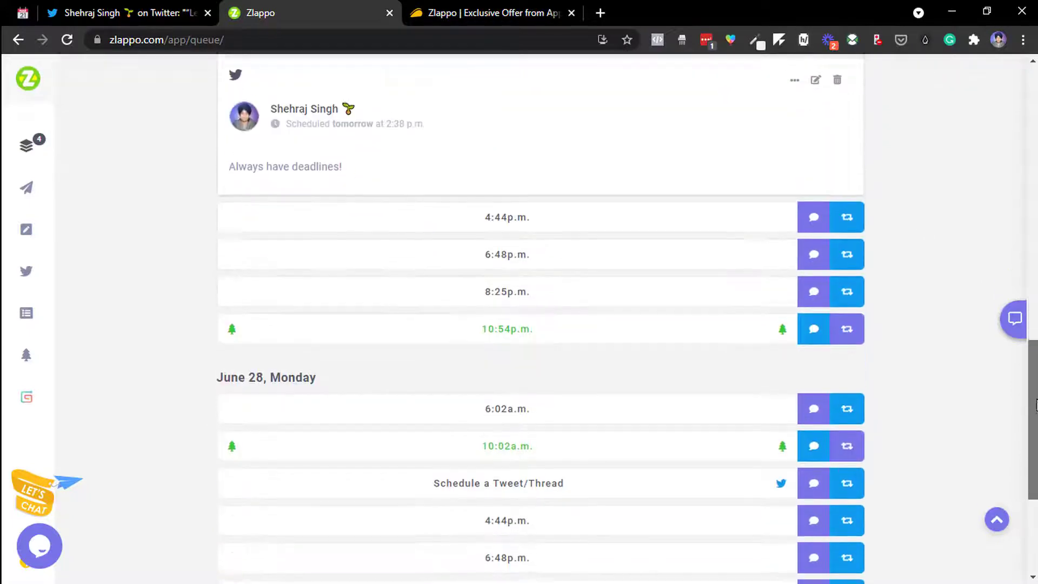
pyautogui.scroll(-5, 1036, 406)
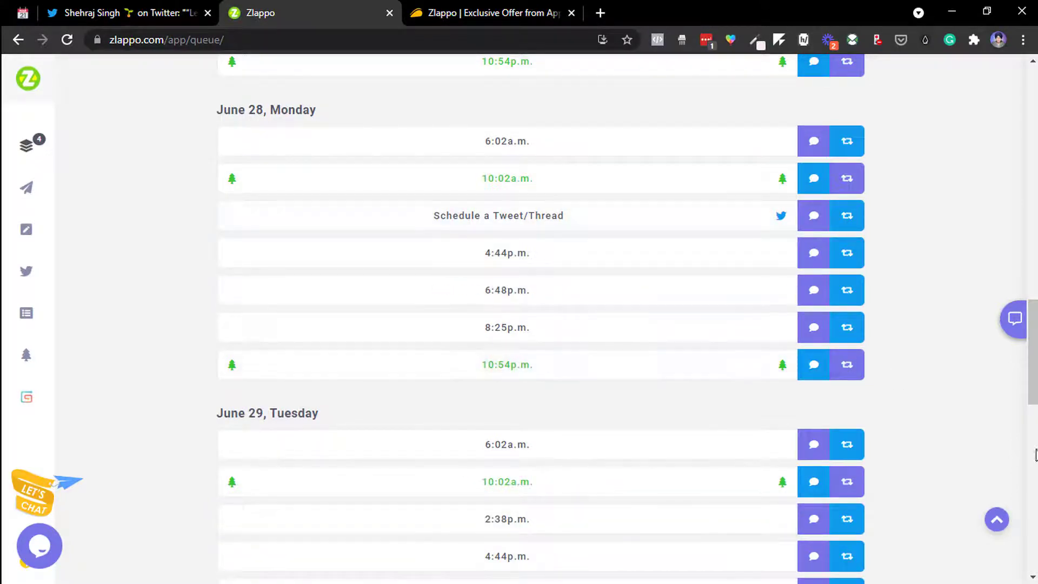
pyautogui.scroll(4, 1033, 351)
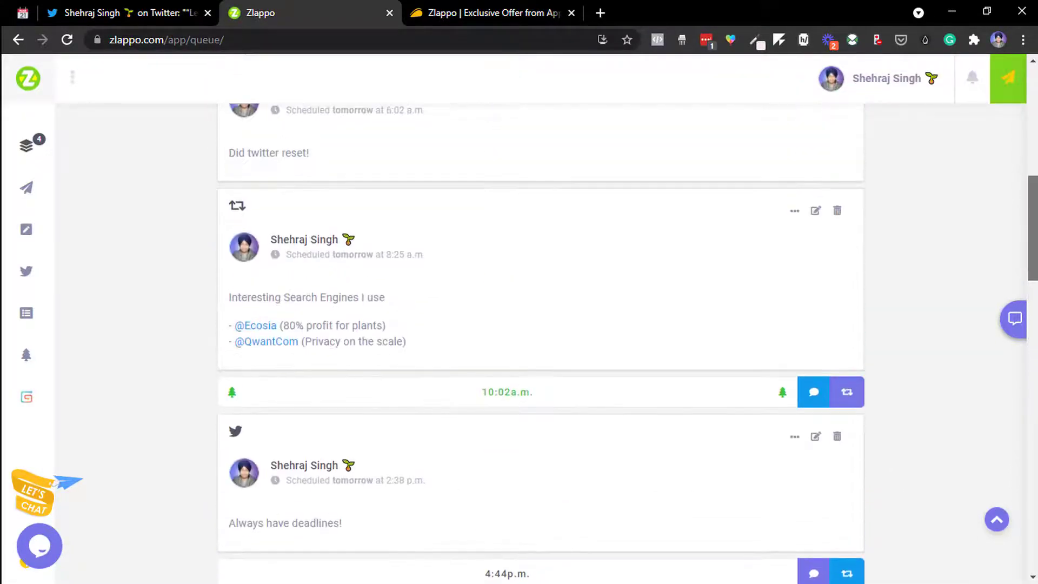
pyautogui.scroll(7, 540, 341)
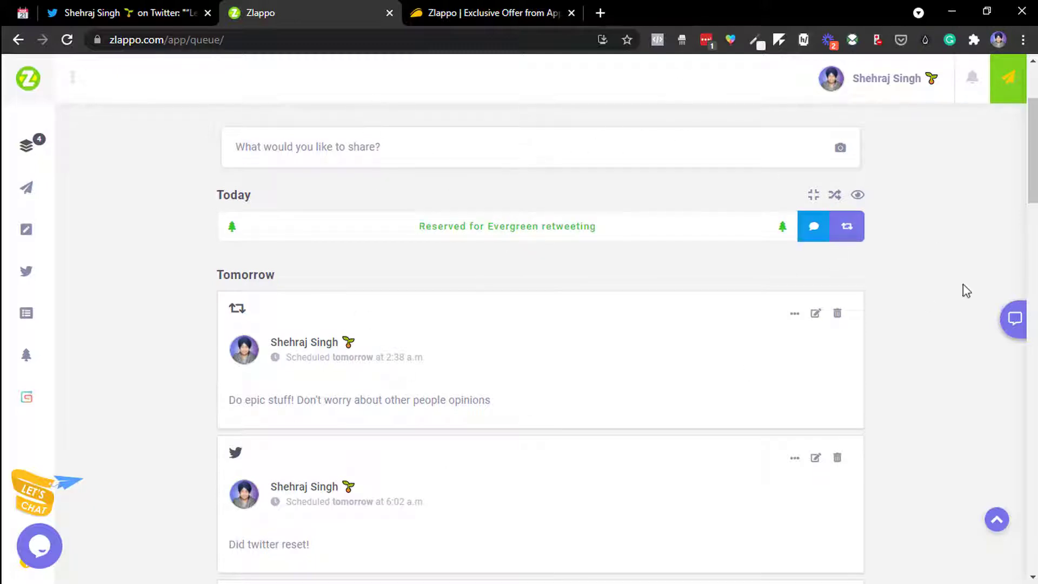
pyautogui.scroll(-1, 1033, 152)
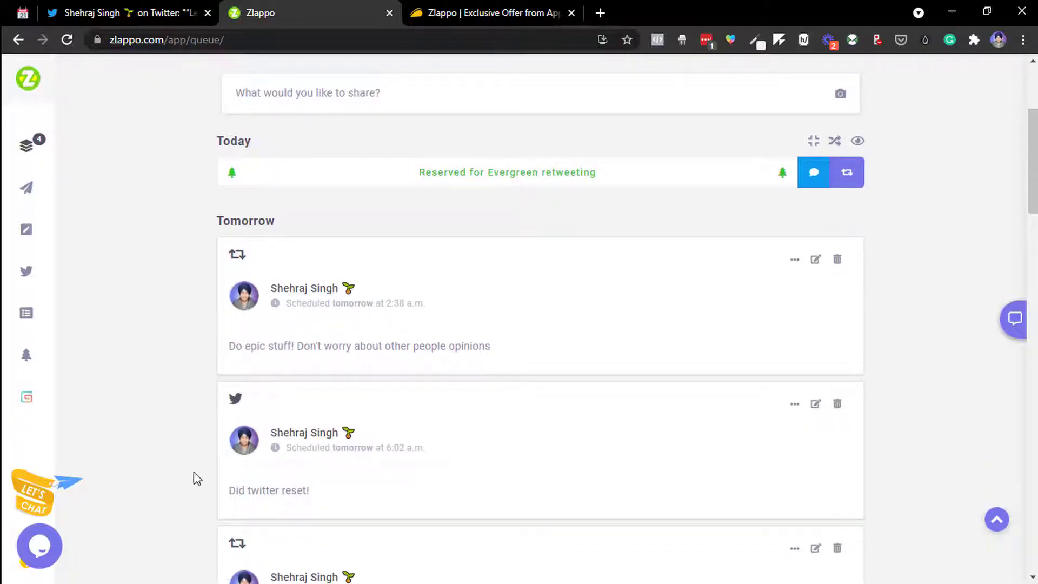
pyautogui.moveTo(80, 495)
pyautogui.scroll(1, 1033, 157)
pyautogui.scroll(3, 482, 300)
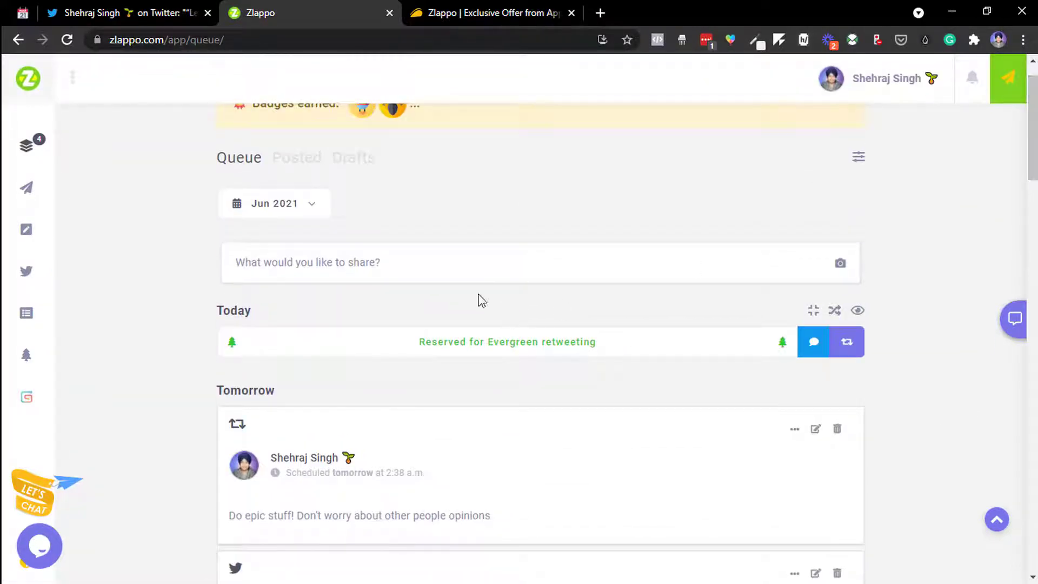
# Start a new post from the queue, view the Zlappo offer on AppSumo and return to the empty post.
pyautogui.click(407, 269)
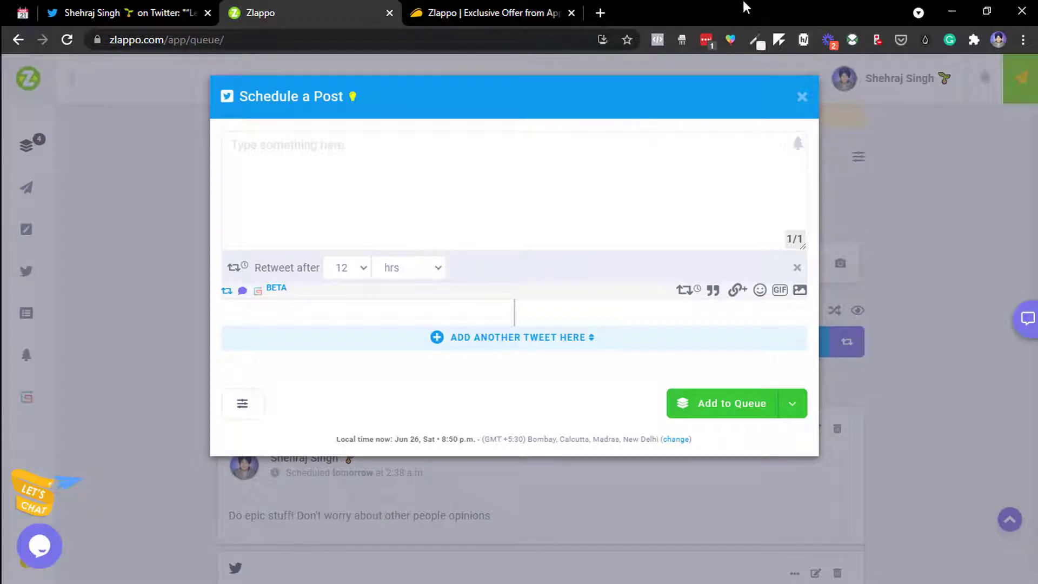
pyautogui.click(530, 8)
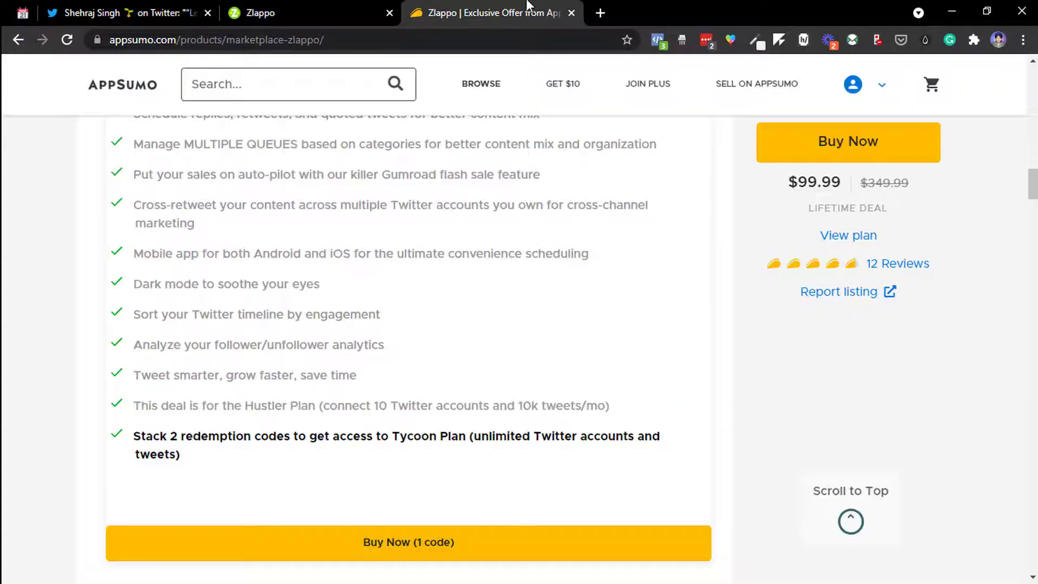
pyautogui.click(372, 8)
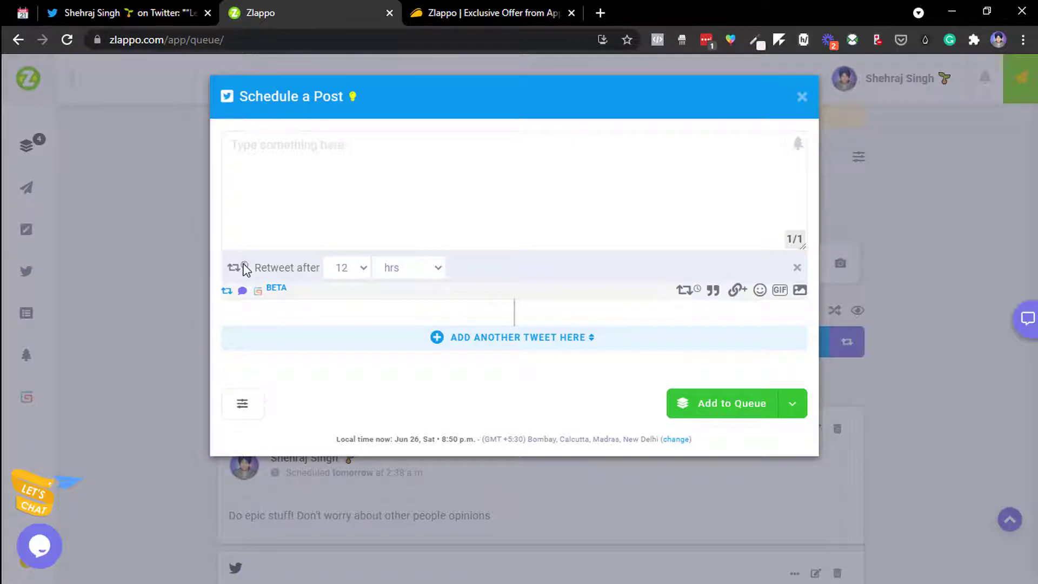
# Inspect the number and time unit choices for automatically retweeting the post, leaving the delay at 12 hrs.
pyautogui.click(403, 269)
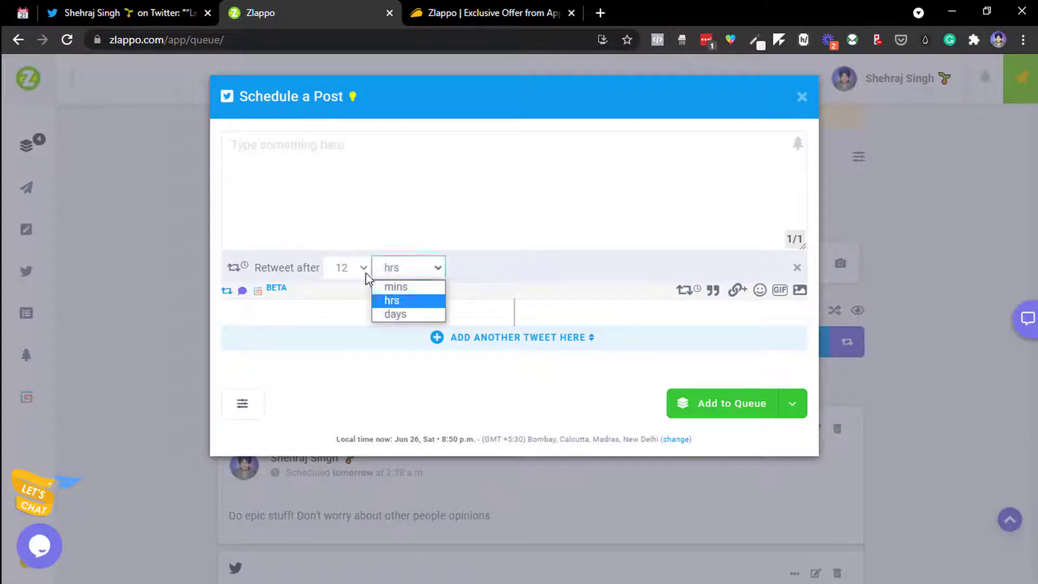
pyautogui.click(362, 271)
pyautogui.press('2')
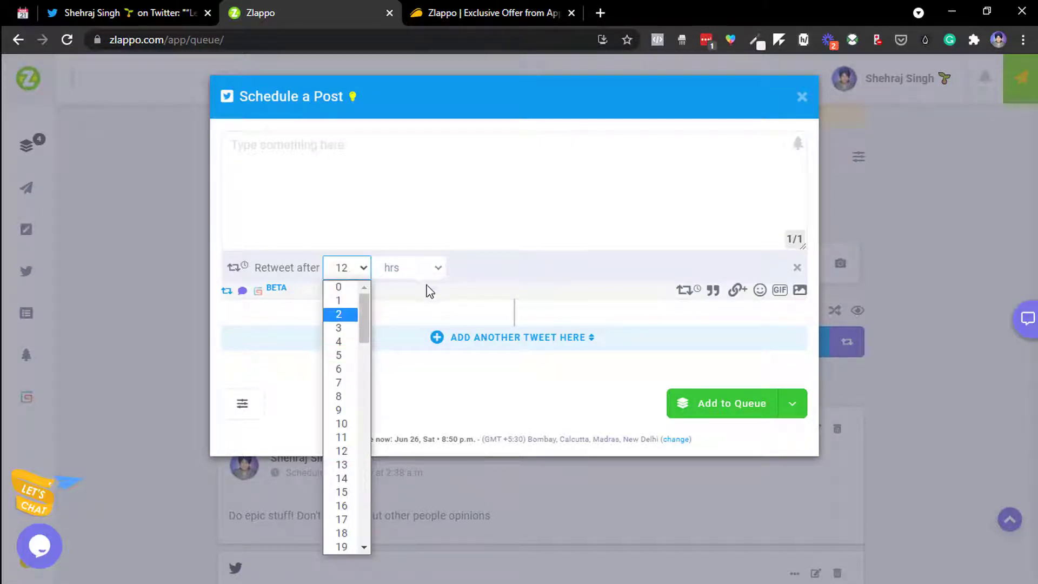
pyautogui.click(561, 265)
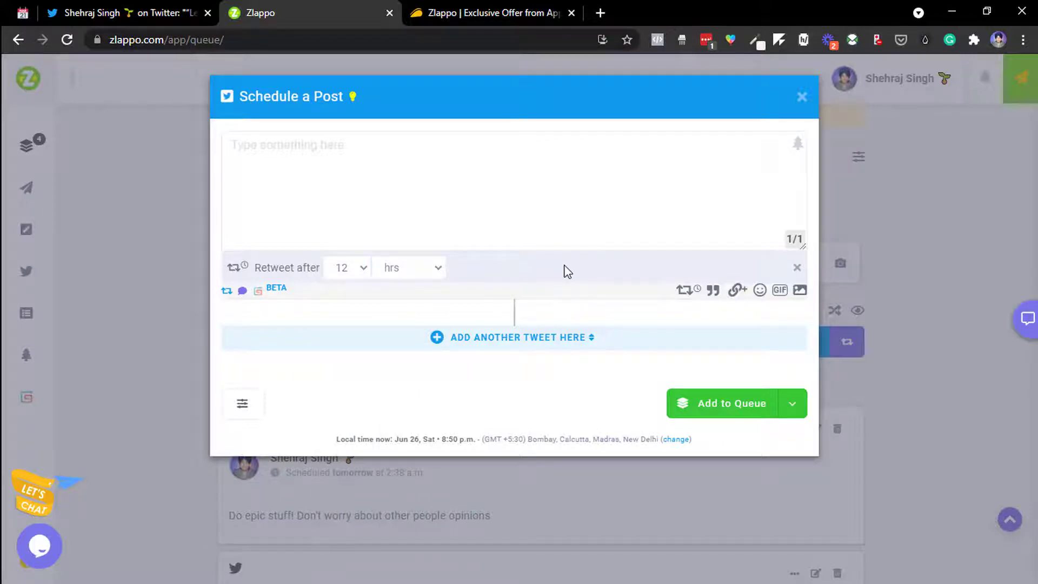
# Preview the post's retweet/quote, reply and Gumroad flash sale options, returning to the empty post after each.
pyautogui.click(227, 292)
pyautogui.click(321, 172)
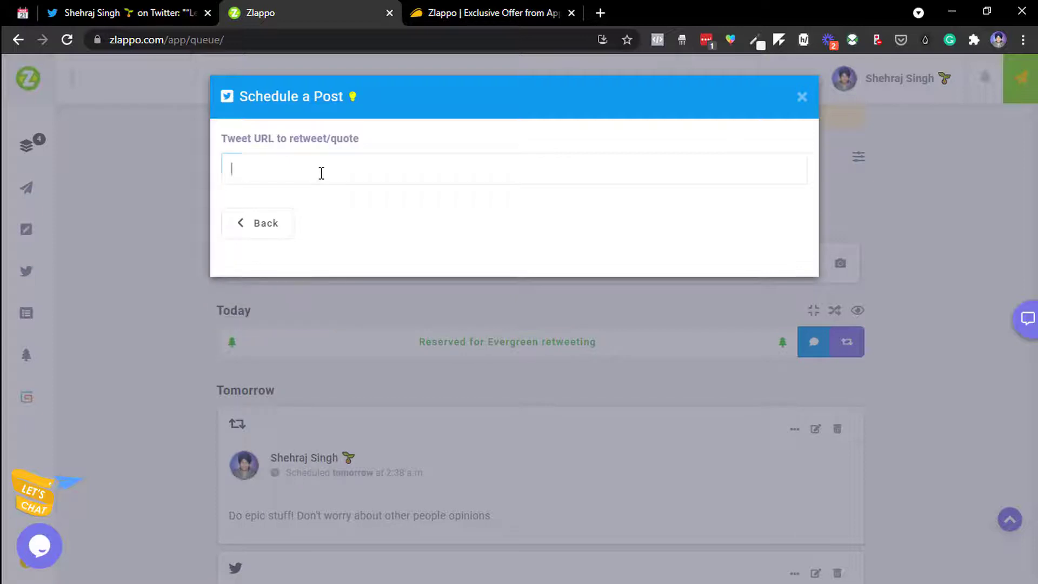
pyautogui.click(276, 222)
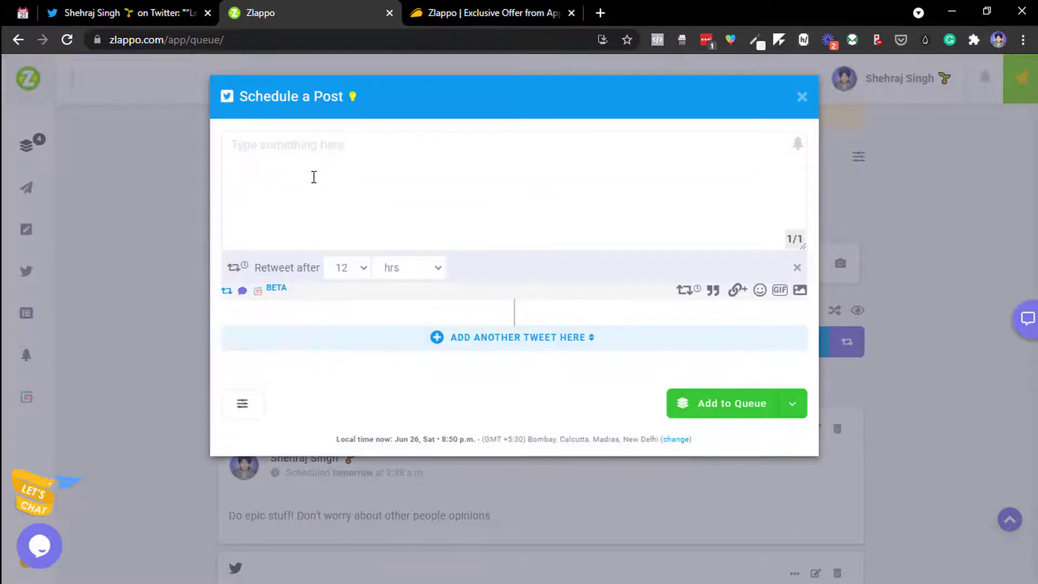
pyautogui.click(246, 297)
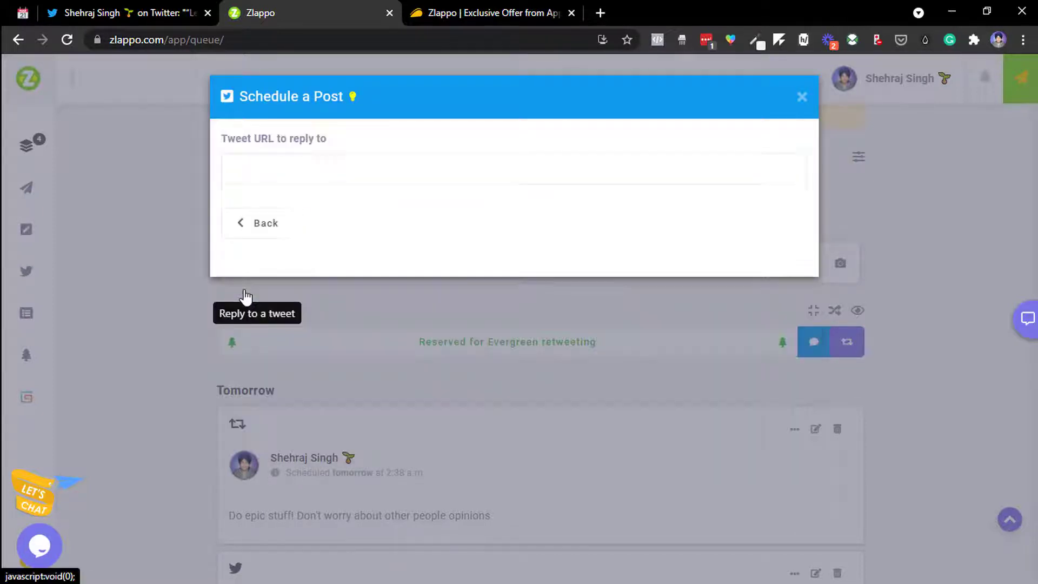
pyautogui.click(267, 232)
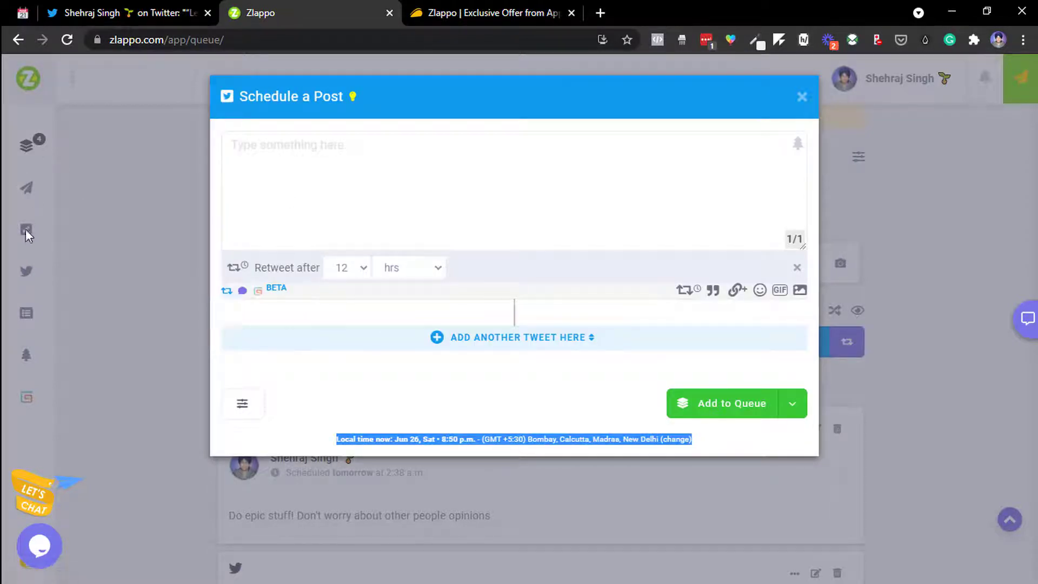
pyautogui.click(331, 399)
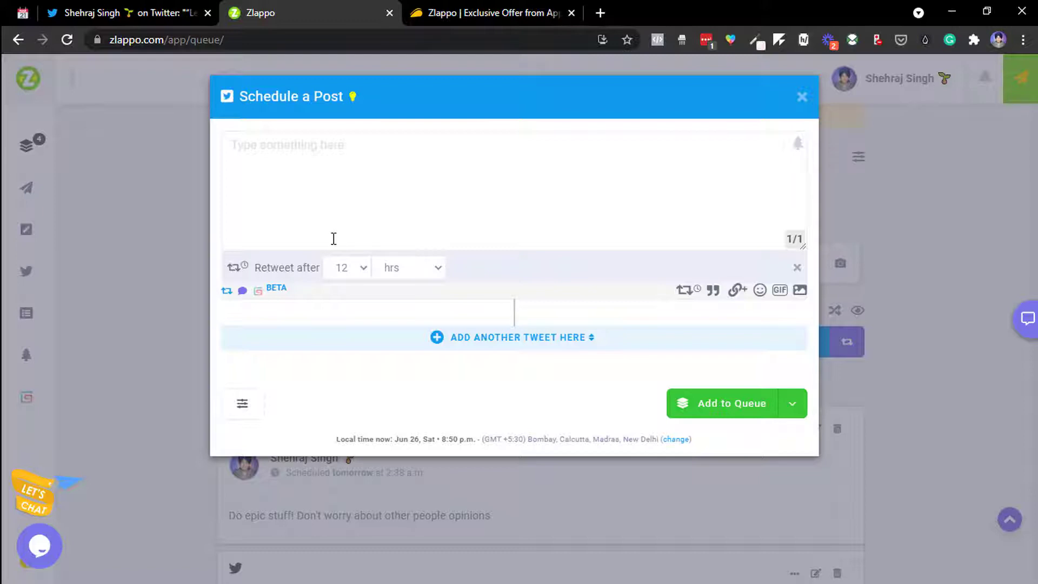
pyautogui.click(257, 292)
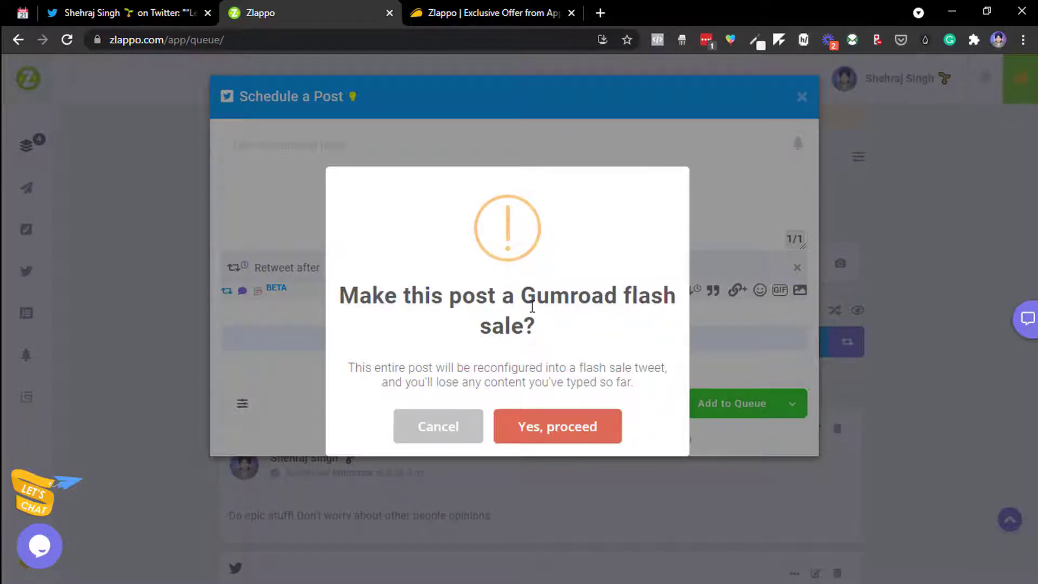
pyautogui.click(447, 426)
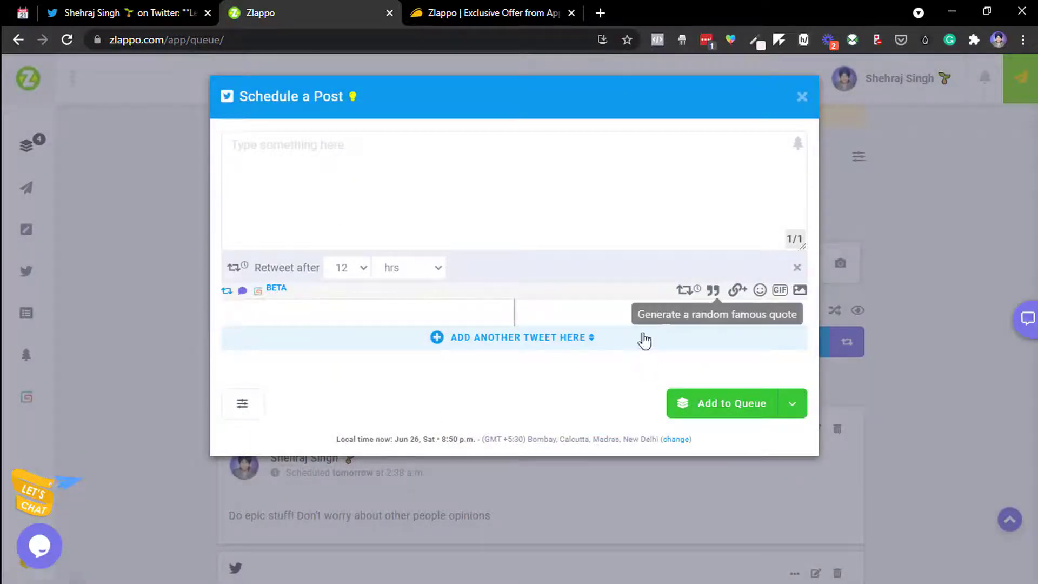
# Remove the delayed retweet from the post and fill its text with a random famous quote.
pyautogui.click(686, 293)
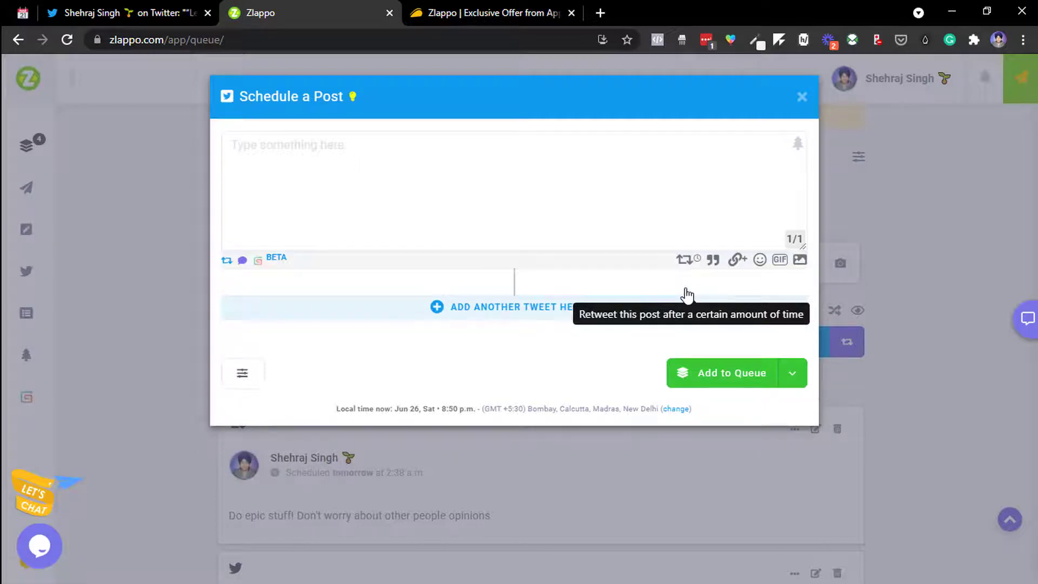
pyautogui.click(714, 263)
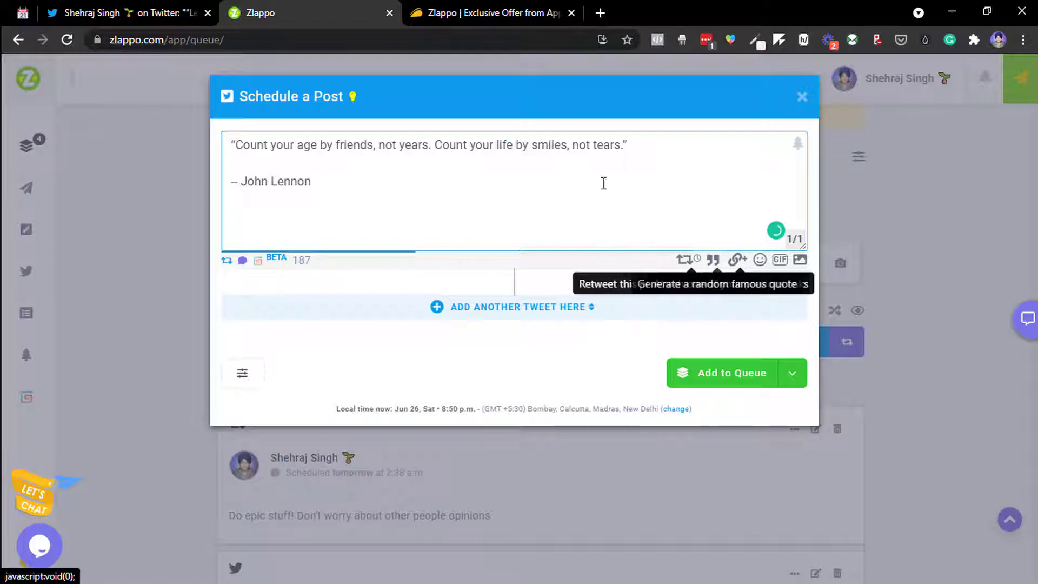
# Check the recent links available for the post and add five grinning face emojis after the quote's author.
pyautogui.click(738, 261)
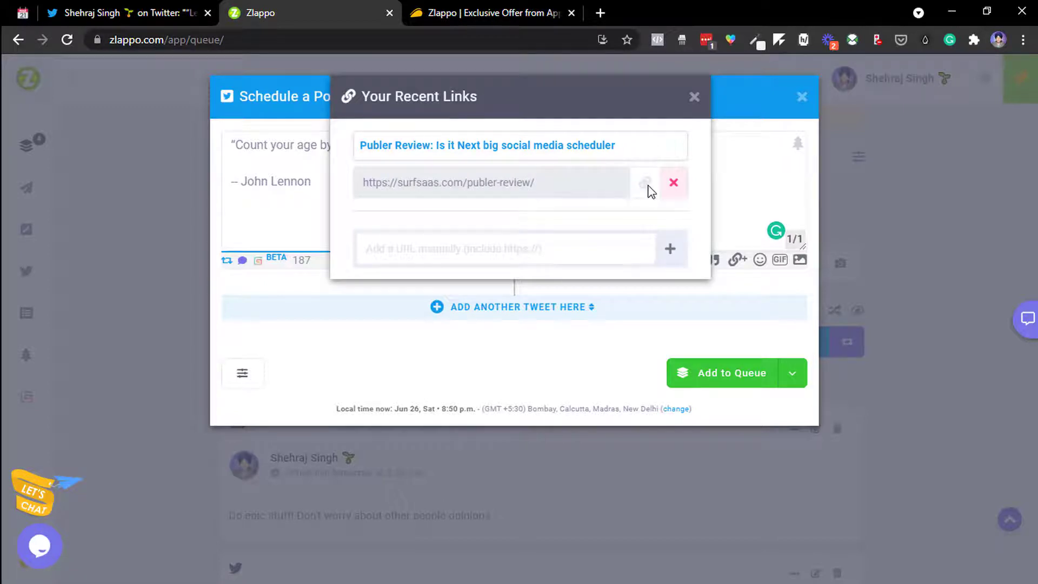
pyautogui.click(692, 103)
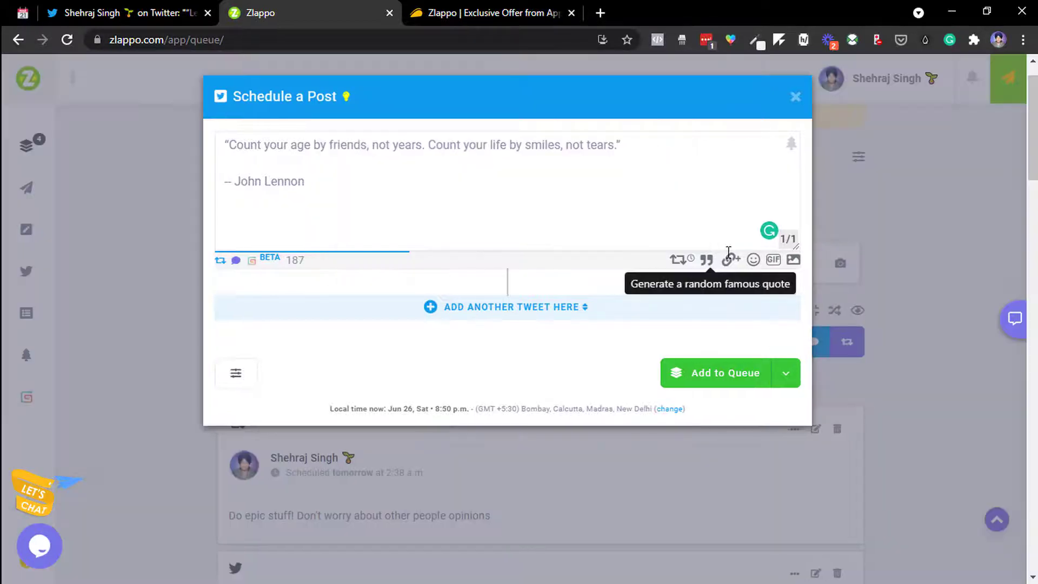
pyautogui.click(754, 262)
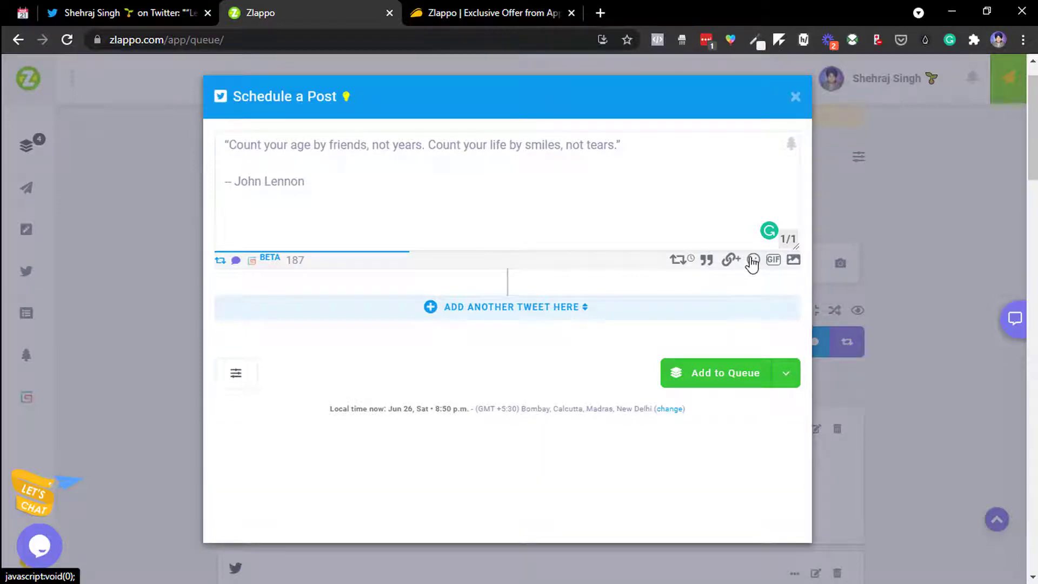
pyautogui.click(753, 260)
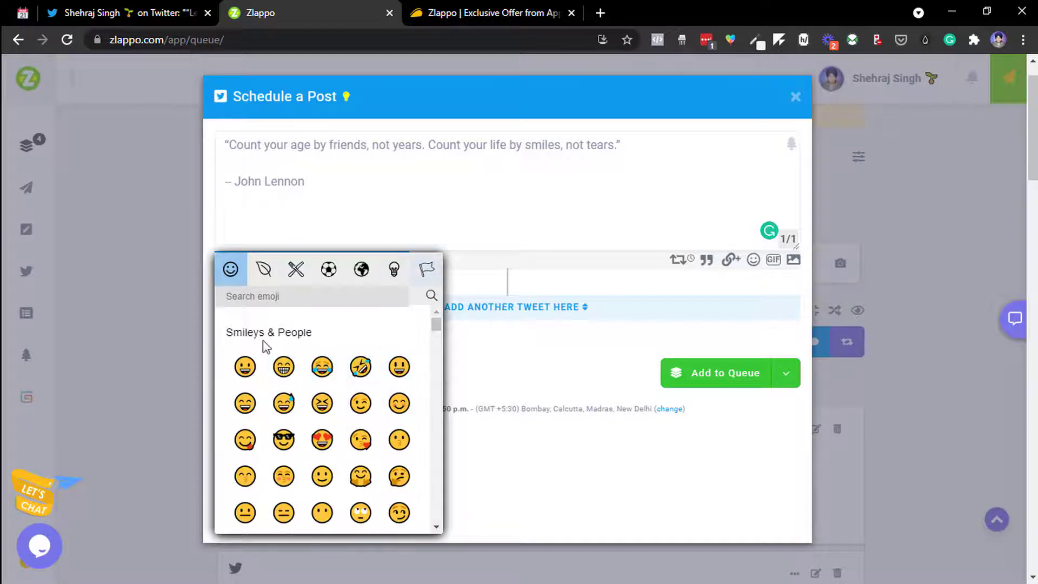
pyautogui.click(245, 366)
pyautogui.click(245, 367)
pyautogui.click(245, 366)
pyautogui.click(245, 367)
pyautogui.click(244, 367)
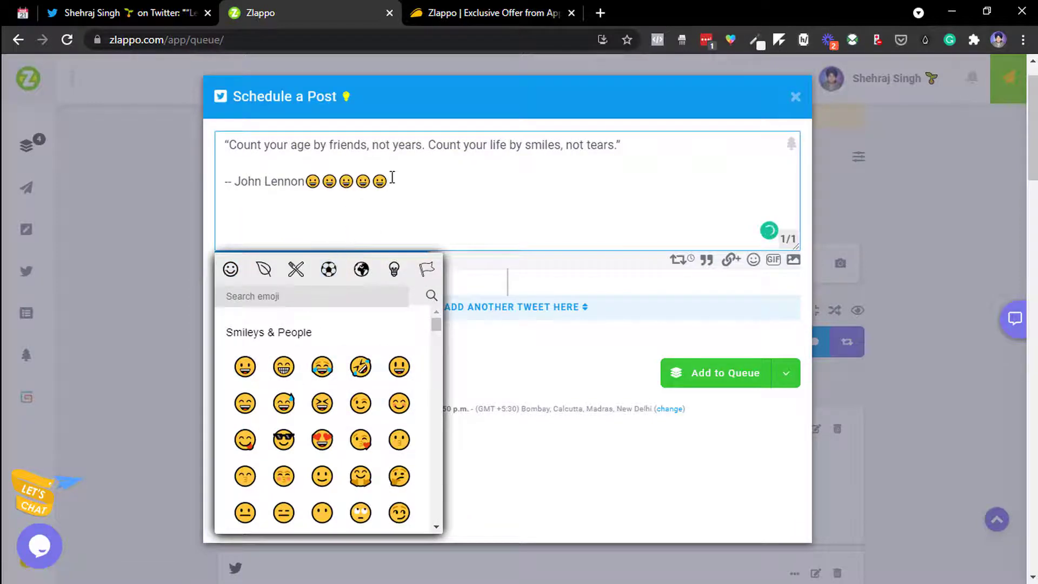
# Delete four of the emojis and put a space between the author's name and the remaining one.
pyautogui.press('BackSpace')
pyautogui.press('BackSpace')
pyautogui.press('BackSpace')
pyautogui.press('BackSpace')
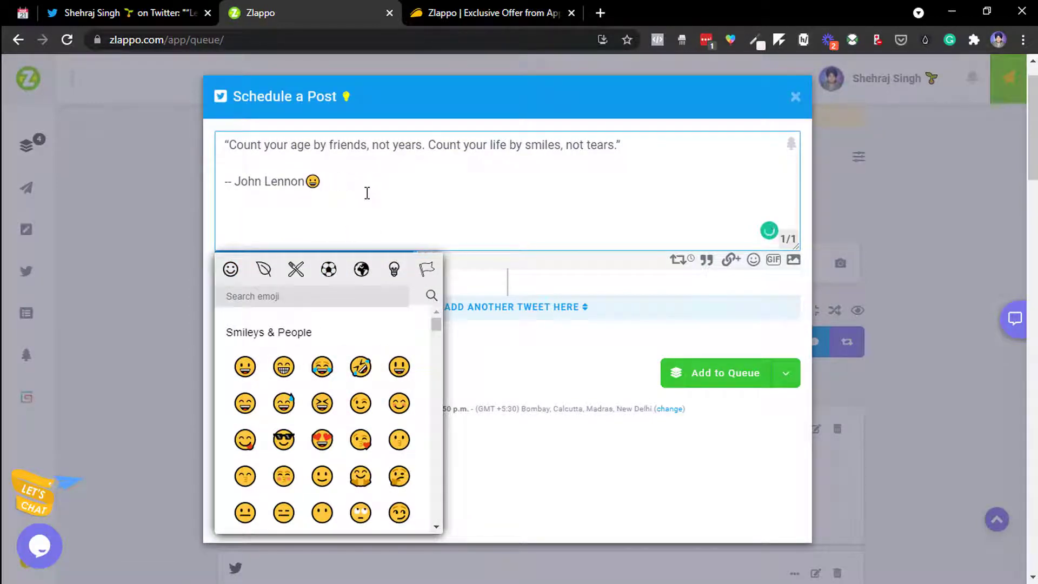
pyautogui.press('Left')
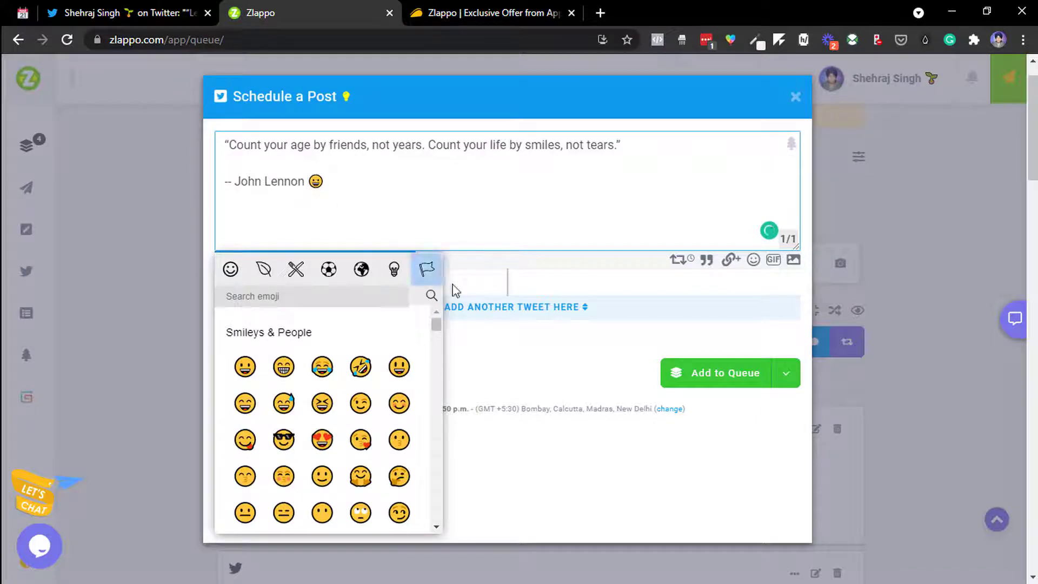
pyautogui.click(496, 225)
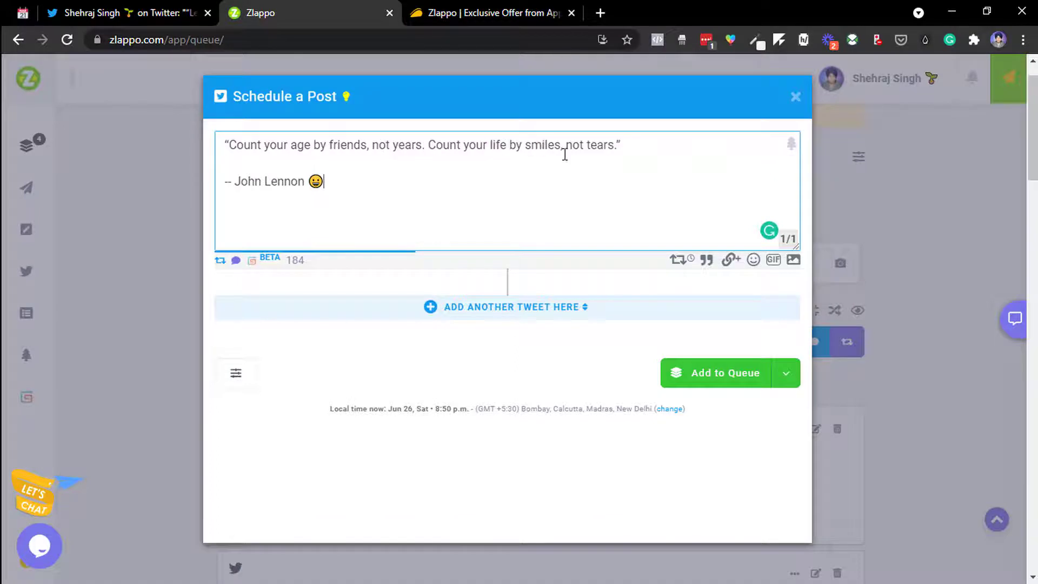
# Move the grinning face emoji from the author line to the end of the quote's first line.
pyautogui.hotkey('shift', 'Left')
pyautogui.hotkey('ctrl', 'c')
pyautogui.press('BackSpace')
pyautogui.hotkey('ctrl', 'v')
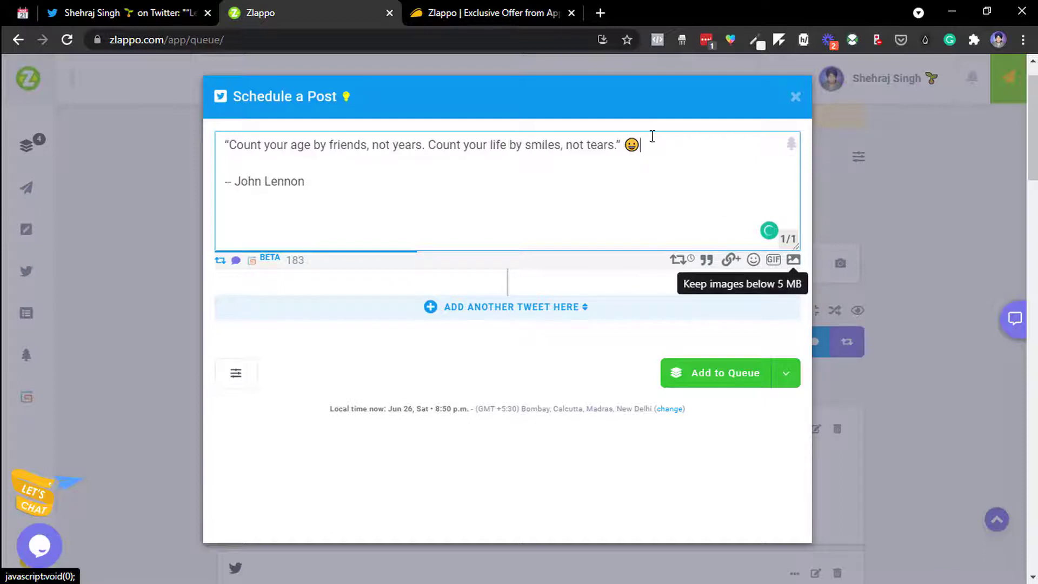
# Add a second tweet to the thread and fill it with a random famous quote, regenerating the quote twice.
pyautogui.click(471, 308)
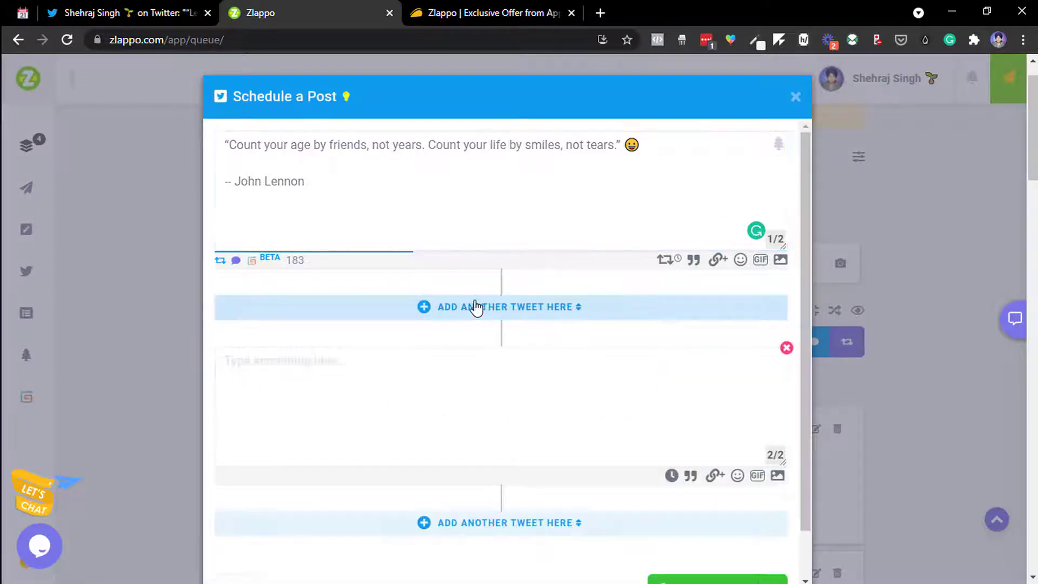
pyautogui.click(692, 478)
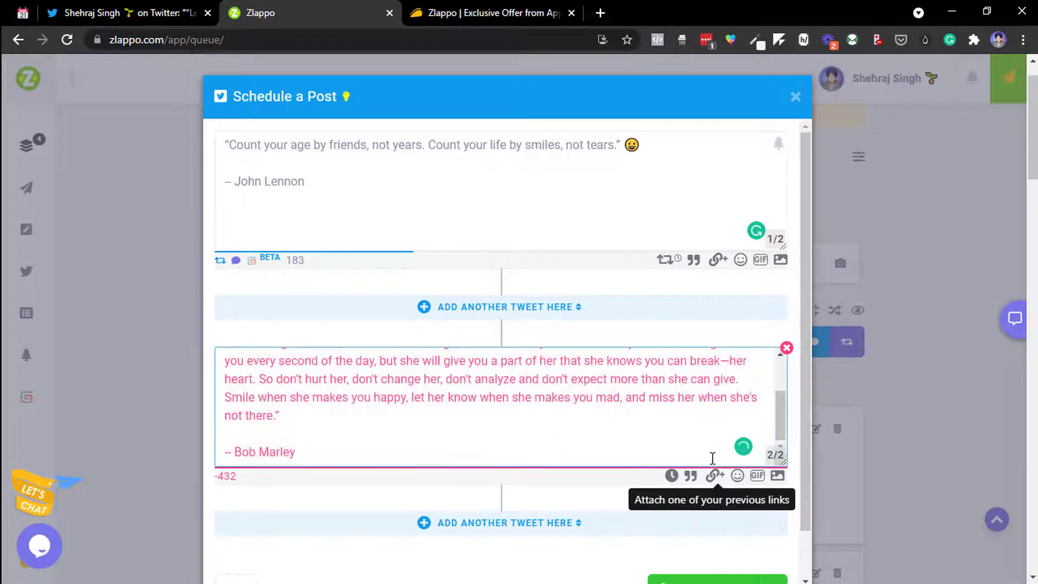
pyautogui.click(691, 477)
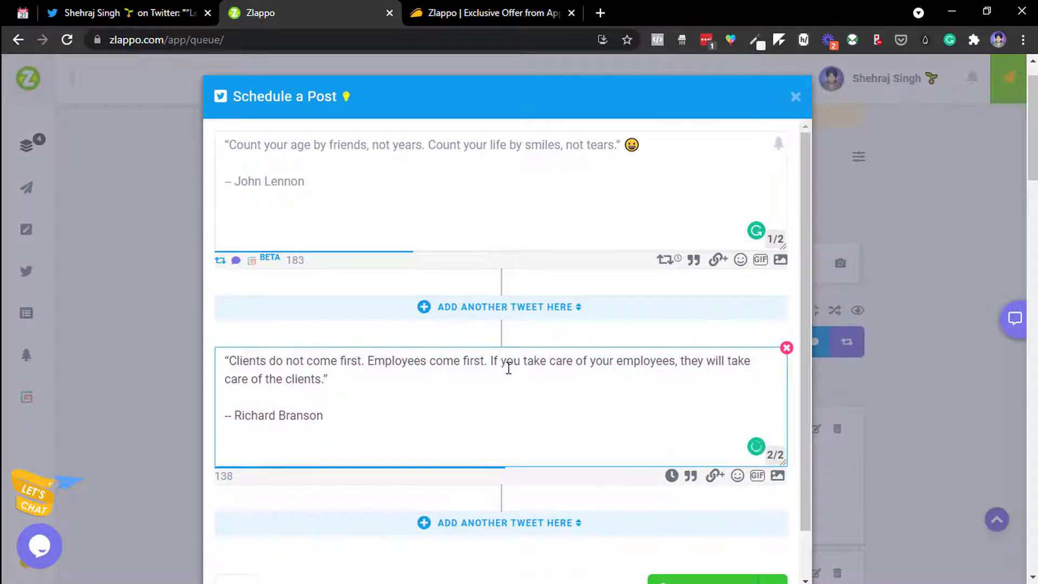
pyautogui.click(691, 476)
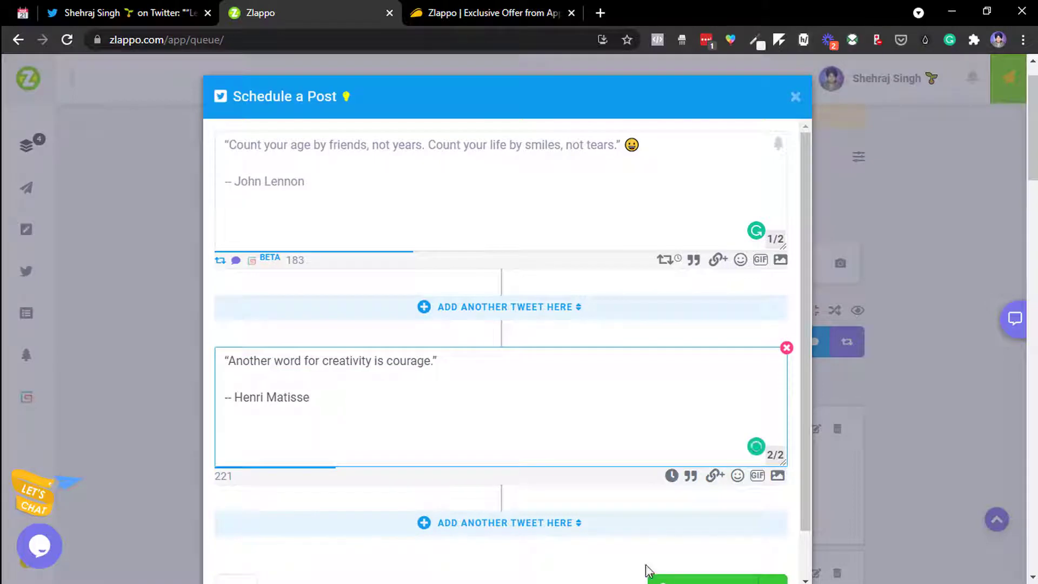
# Show the post's additional options and select the second account as well for cross-retweeting the post.
pyautogui.scroll(-1, 804, 538)
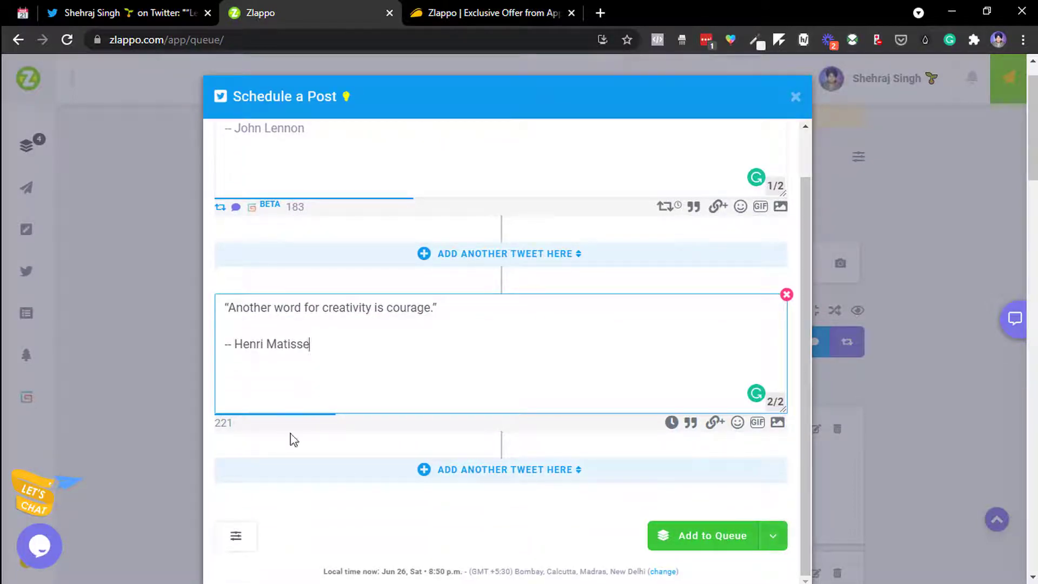
pyautogui.click(236, 537)
pyautogui.scroll(-3, 407, 507)
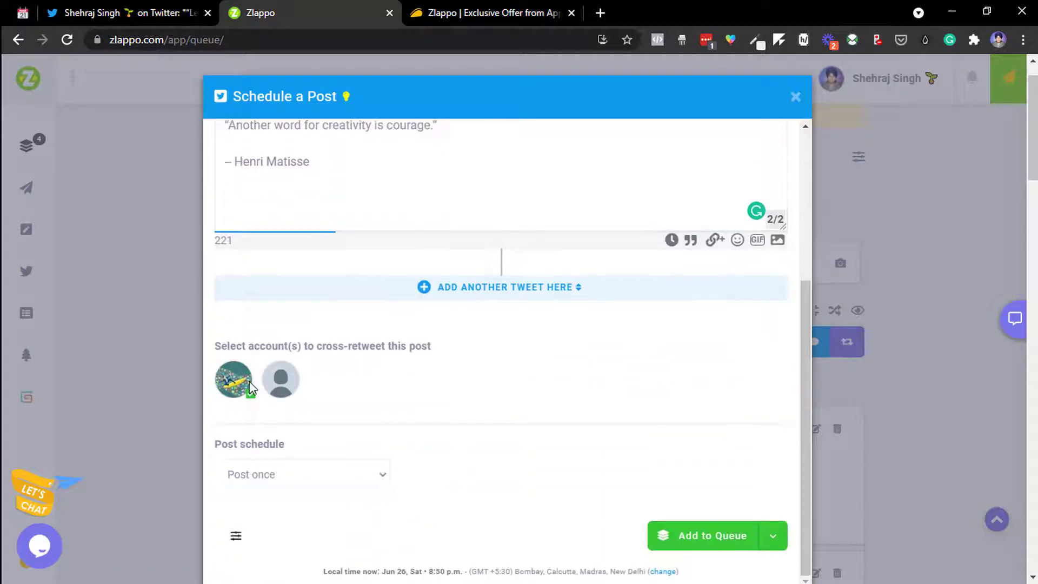
pyautogui.click(282, 385)
pyautogui.moveTo(269, 331); pyautogui.dragTo(428, 345)
pyautogui.click(691, 477)
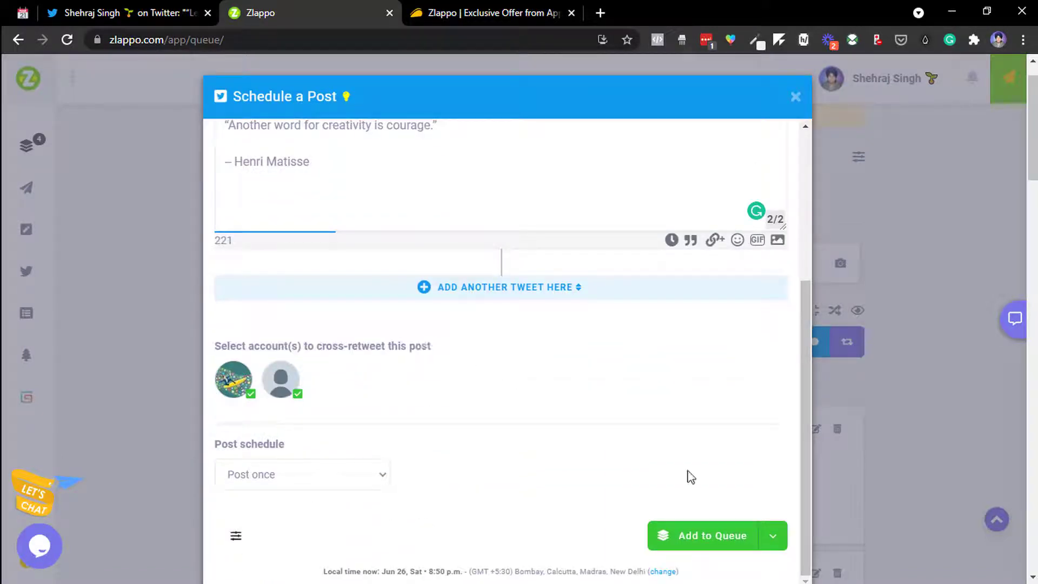
# Schedule the thread for the open time slot June 28, 2021, 6:02 a.m. (Monday).
pyautogui.click(783, 538)
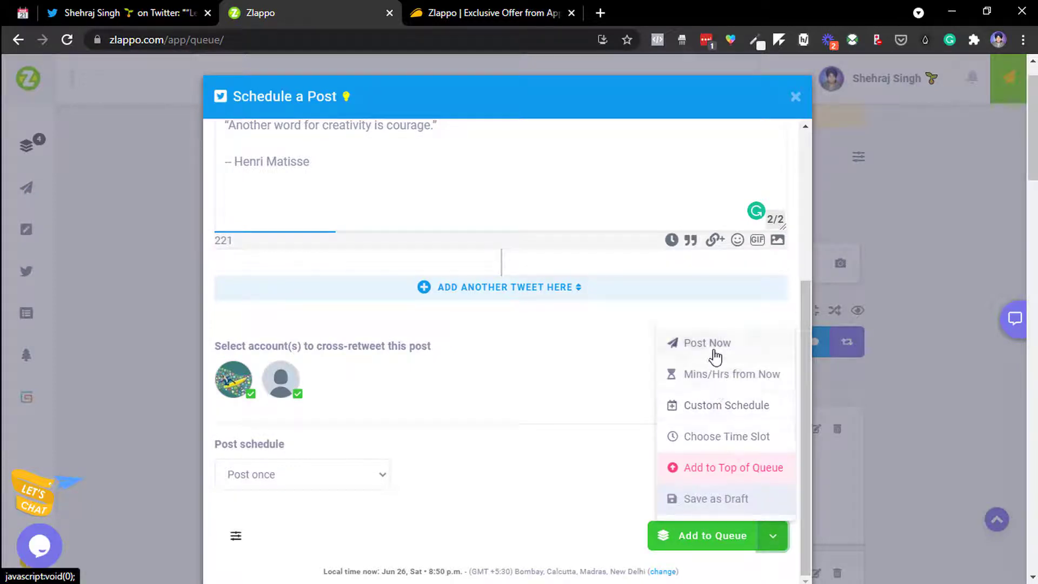
pyautogui.click(747, 439)
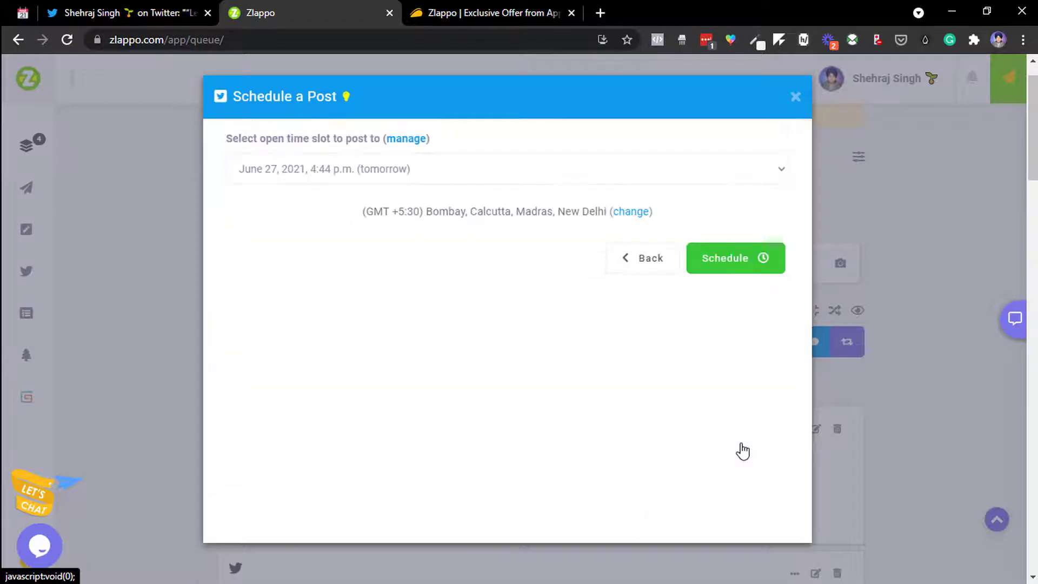
pyautogui.click(562, 175)
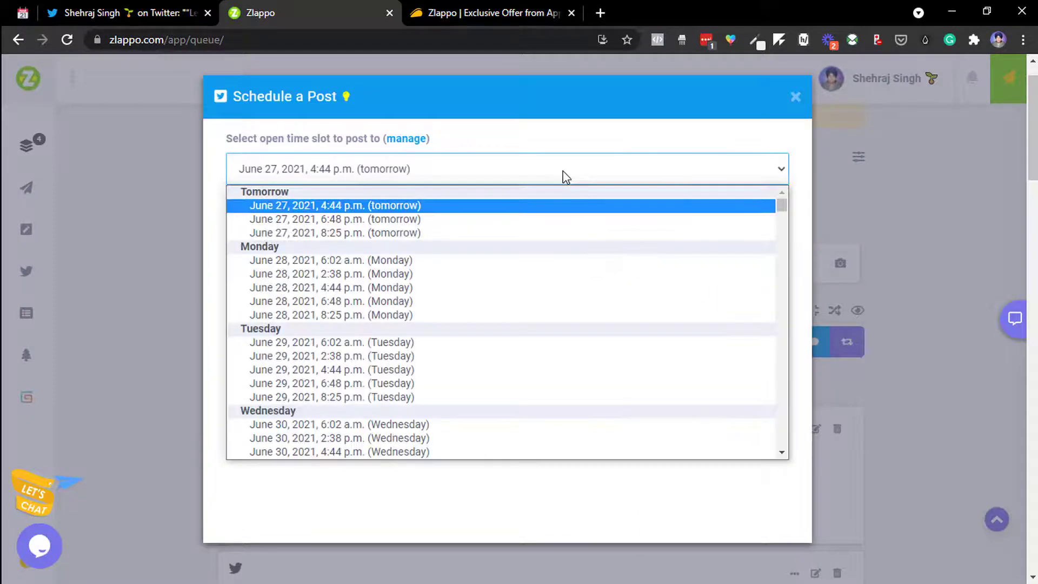
pyautogui.click(458, 261)
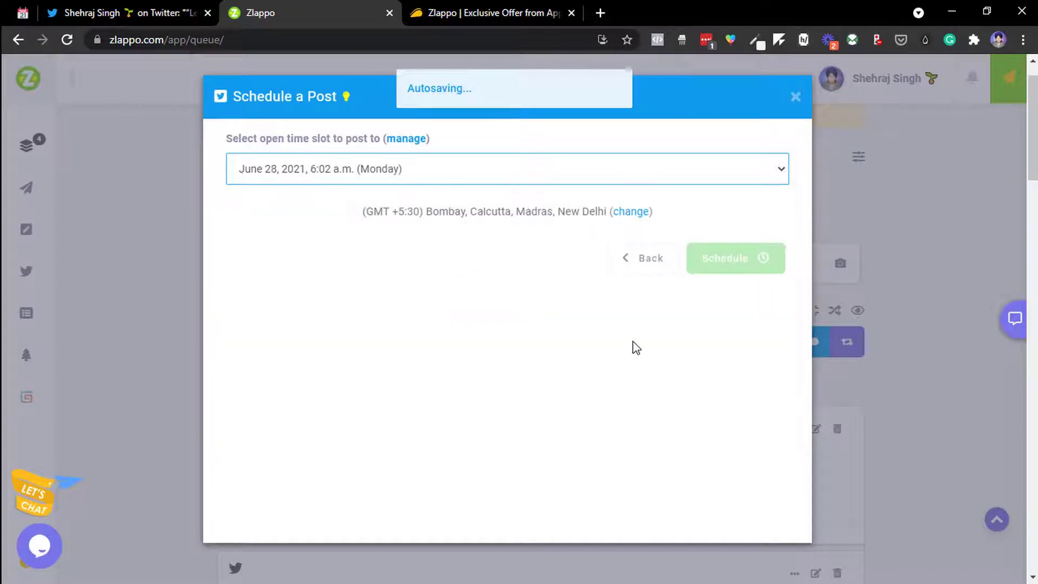
pyautogui.click(730, 259)
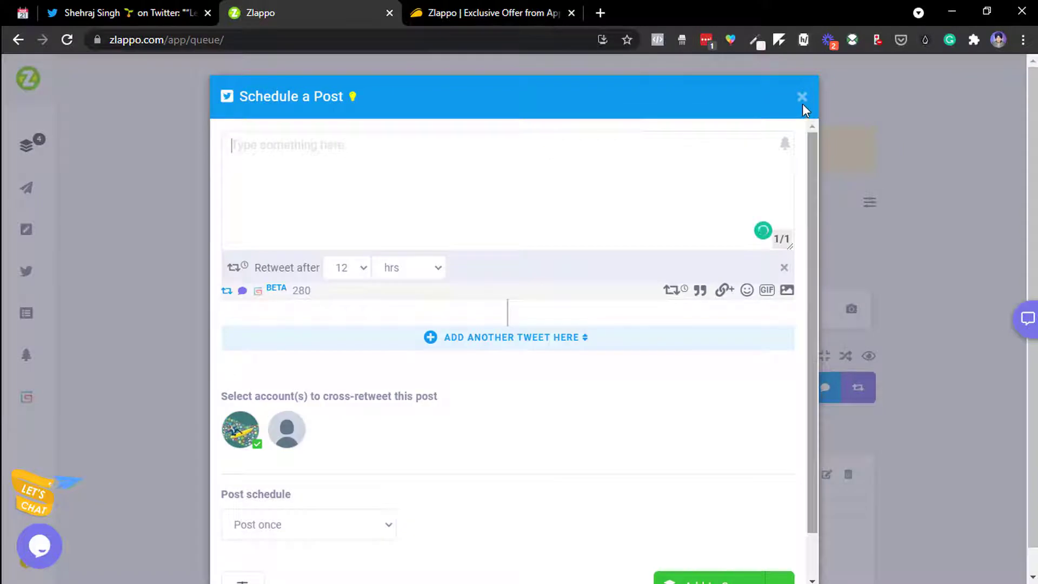
# Close the empty post dialog and examine the queue's scheduled posts, open time slots and month choices.
pyautogui.click(942, 176)
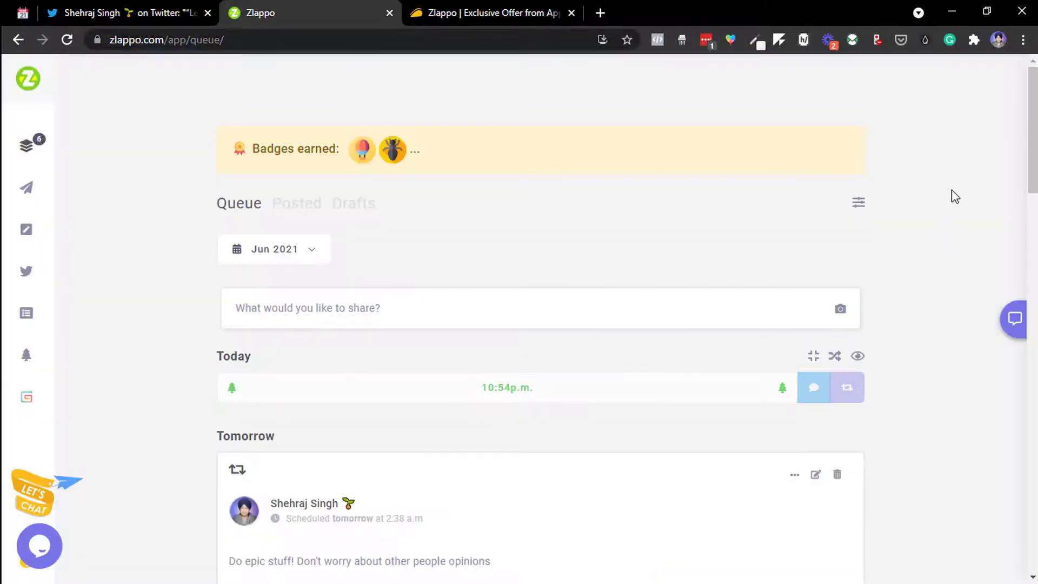
pyautogui.scroll(-10, 950, 195)
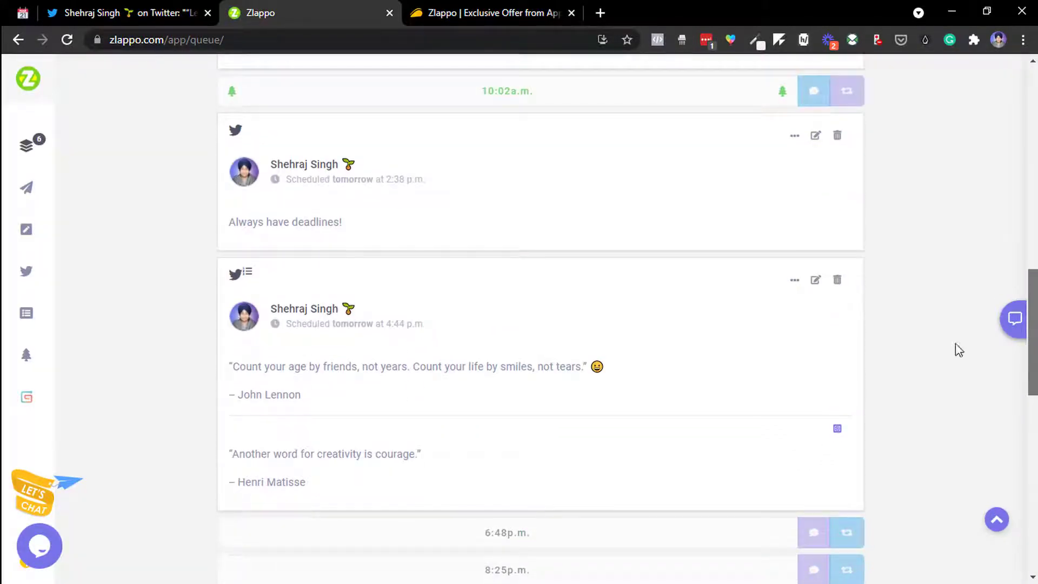
pyautogui.moveTo(1030, 261); pyautogui.dragTo(1031, 68)
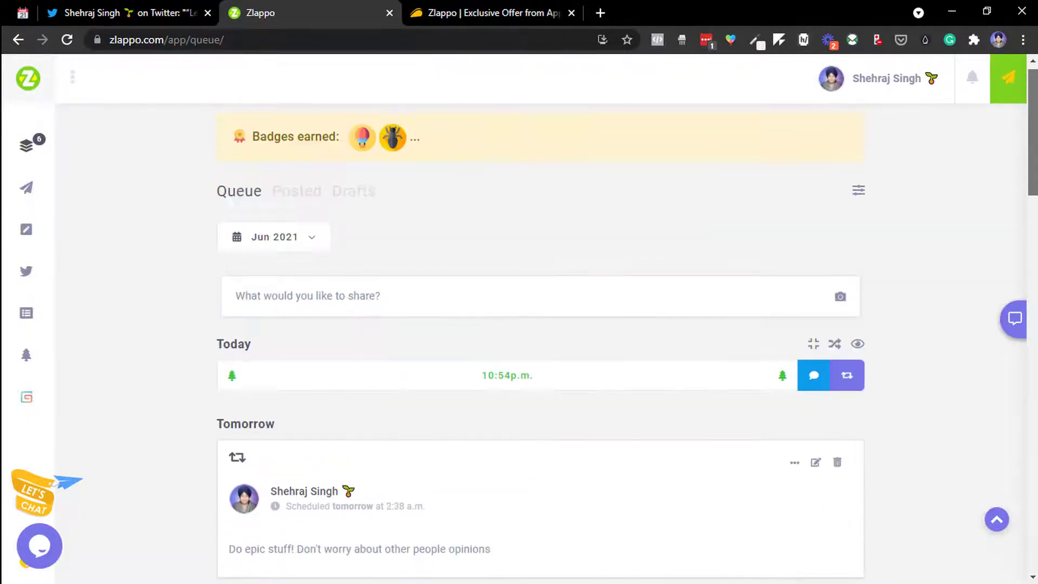
pyautogui.click(278, 259)
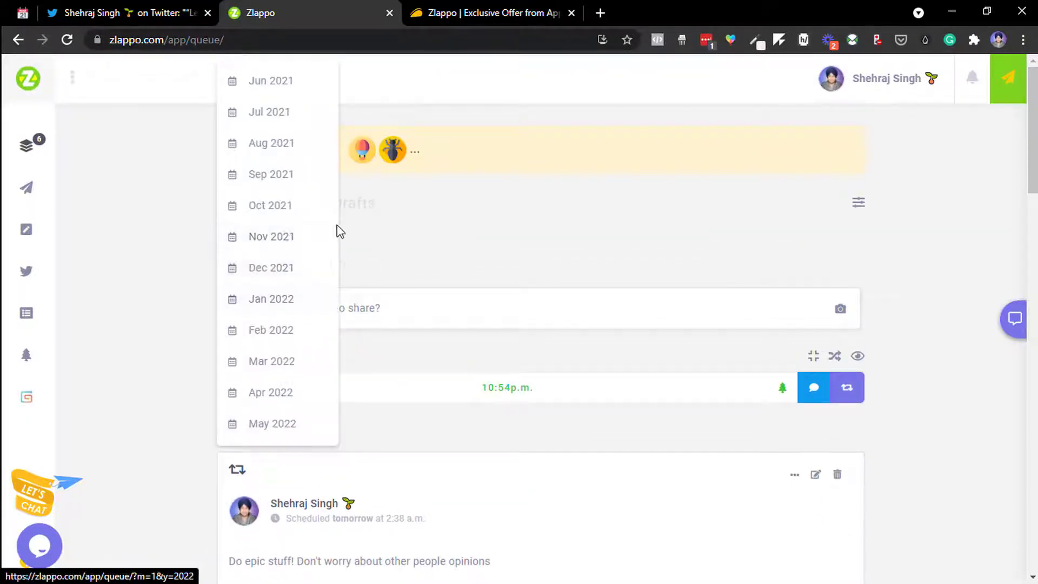
pyautogui.click(979, 239)
pyautogui.scroll(-10, 980, 238)
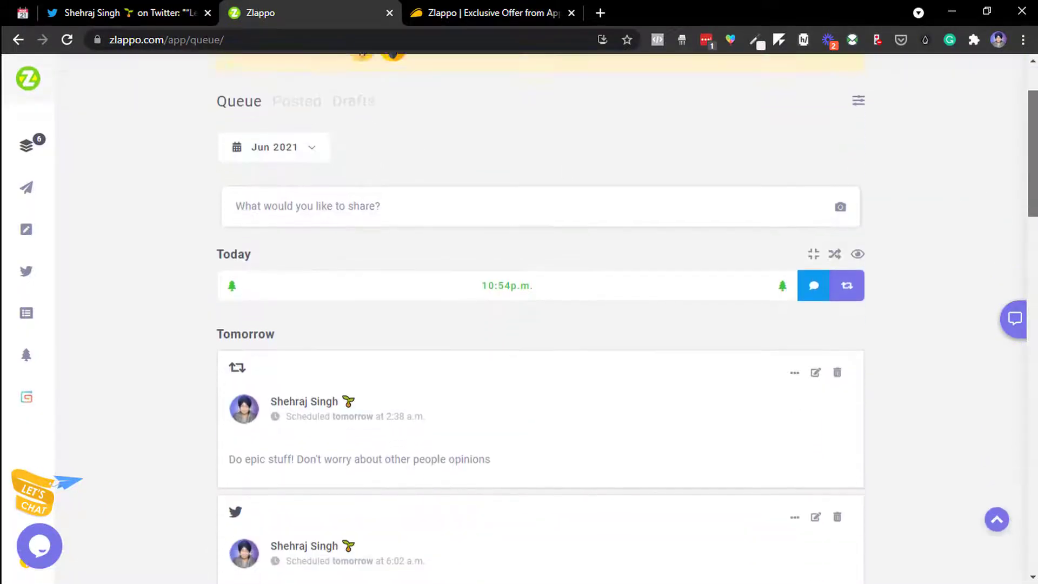
pyautogui.scroll(-5, 541, 325)
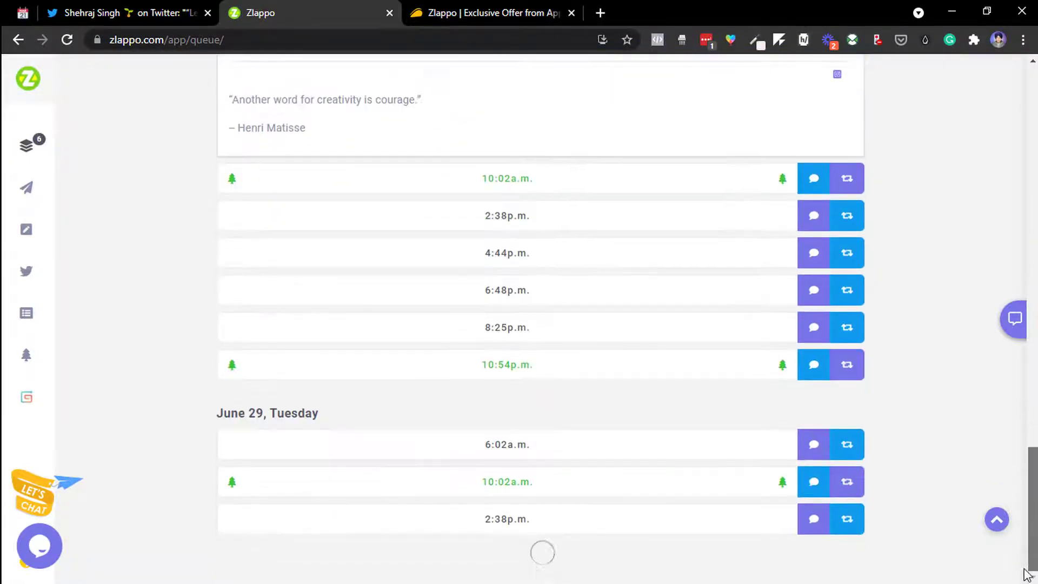
# Open the list of already posted tweets and look through it with the analytics.
pyautogui.press('Home')
pyautogui.click(297, 206)
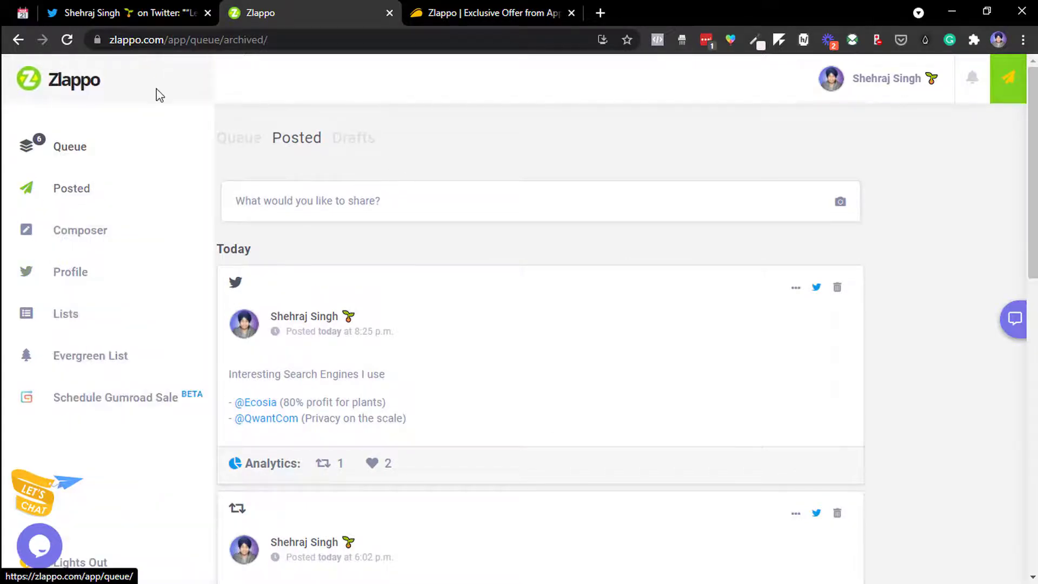
pyautogui.moveTo(1033, 173); pyautogui.dragTo(1033, 468)
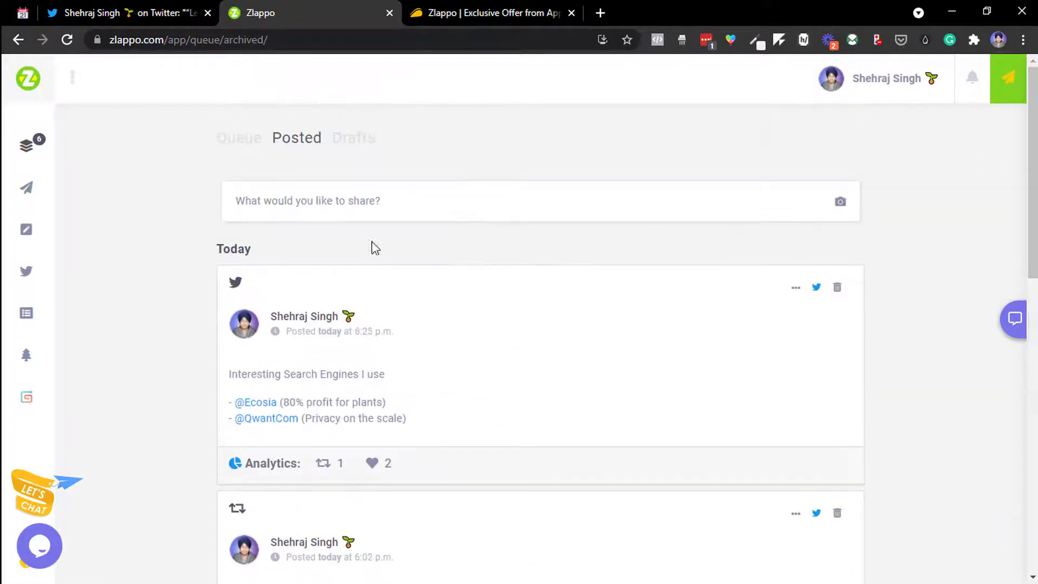
# Go to the drafts and start composing a new draft with the text "siufsiv8vosdhdfd".
pyautogui.click(361, 137)
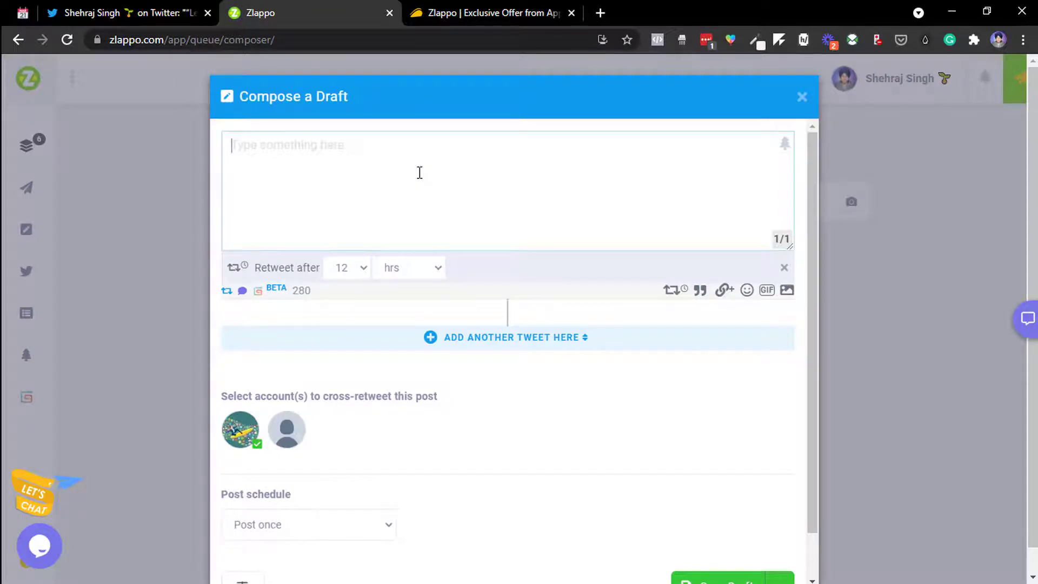
pyautogui.write('siufsiv8vosdhdfd')
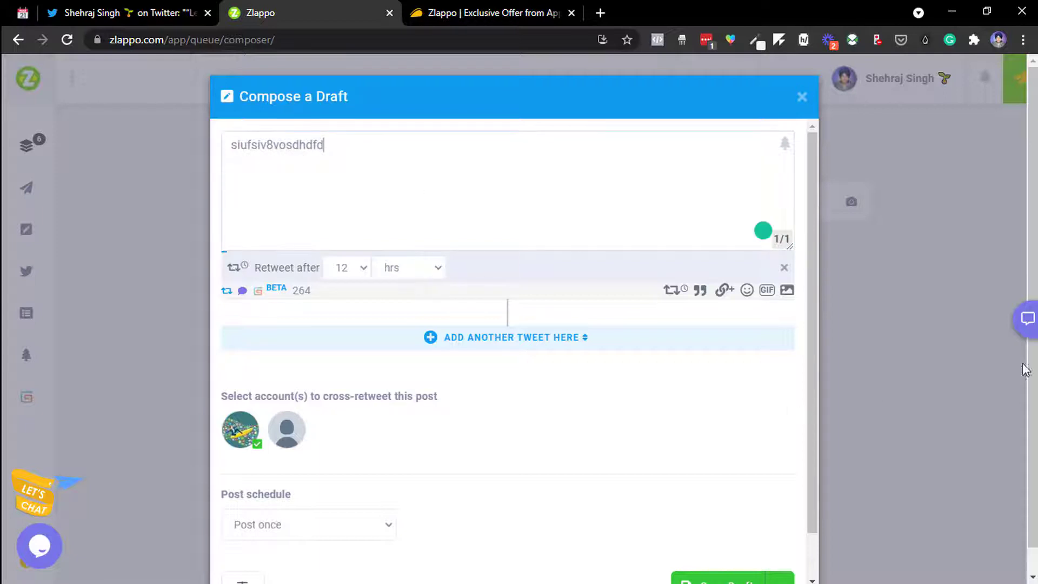
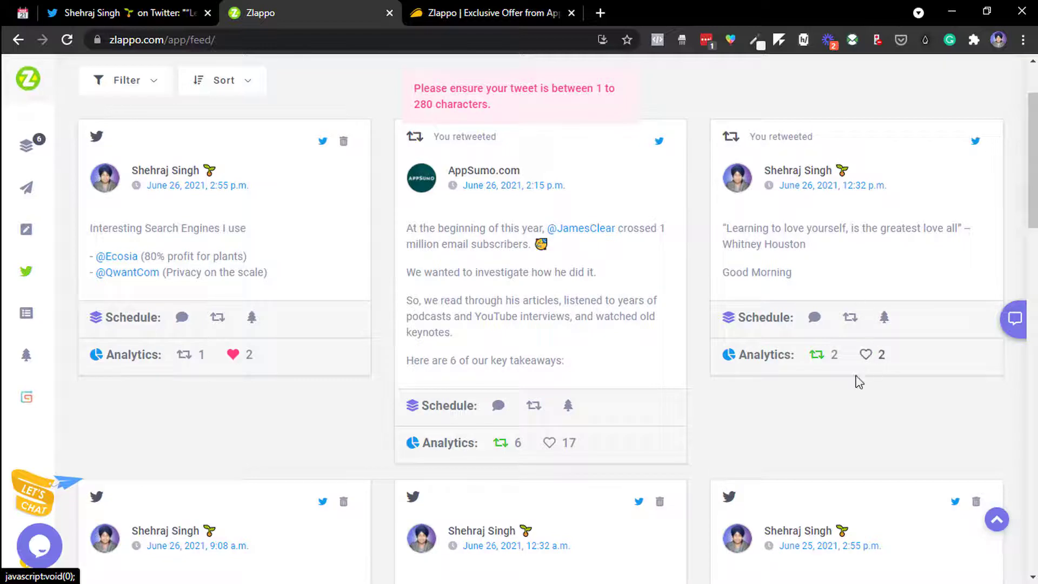
# Load the account owner's personal website in a new browser tab and return to the Zlappo feed.
pyautogui.click(600, 12)
pyautogui.write('shehraj.com/')
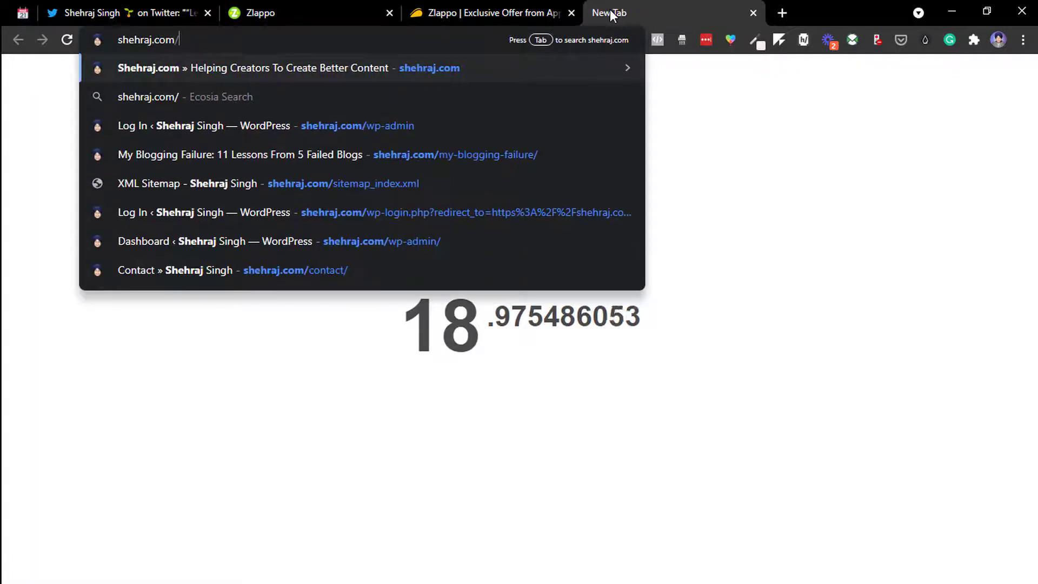
pyautogui.press('Down')
pyautogui.press('Down')
pyautogui.press('Up')
pyautogui.press('Up')
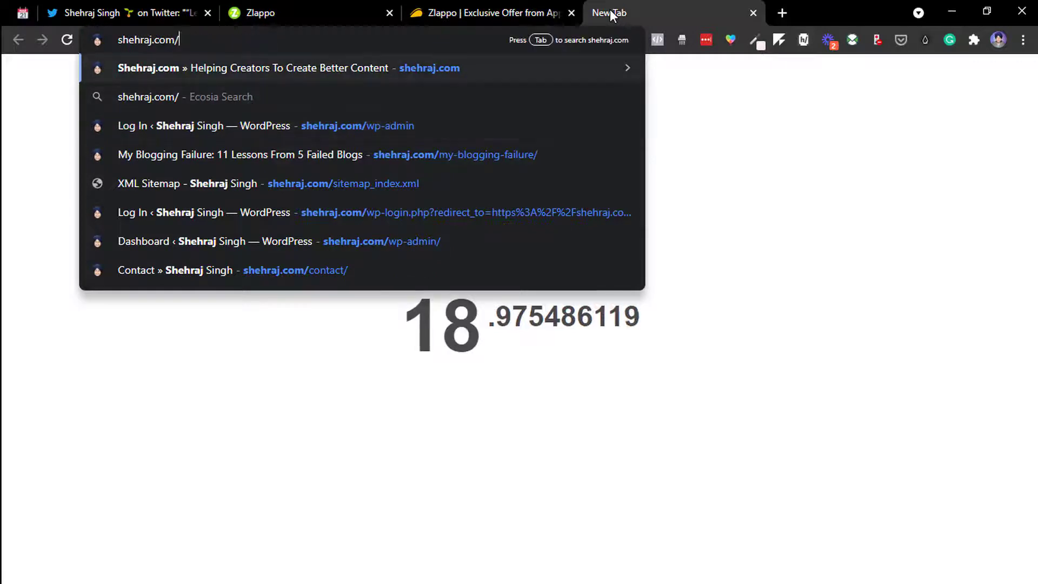
pyautogui.press('Return')
pyautogui.click(397, 6)
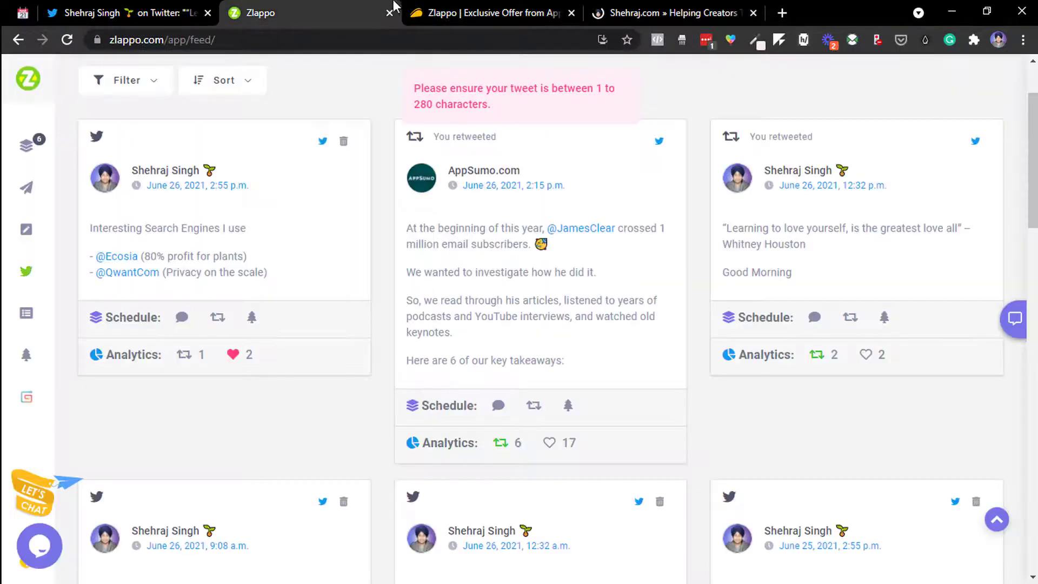
# Open the Zlappo queue and load the "Atomic Habits: Quotes & Key Learnings" article in the personal website's tab.
pyautogui.click(29, 161)
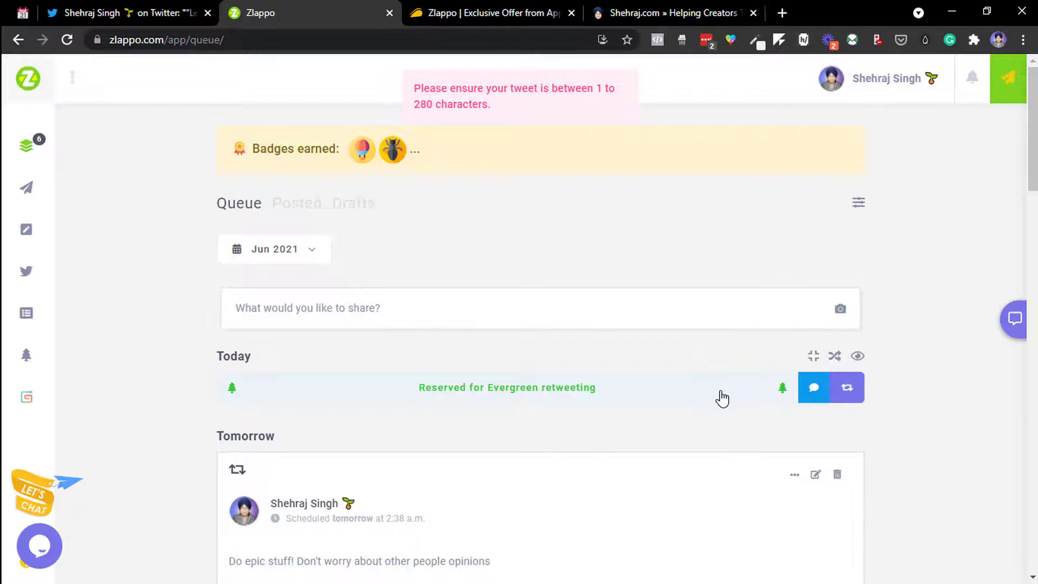
pyautogui.click(673, 11)
pyautogui.scroll(-9, 909, 200)
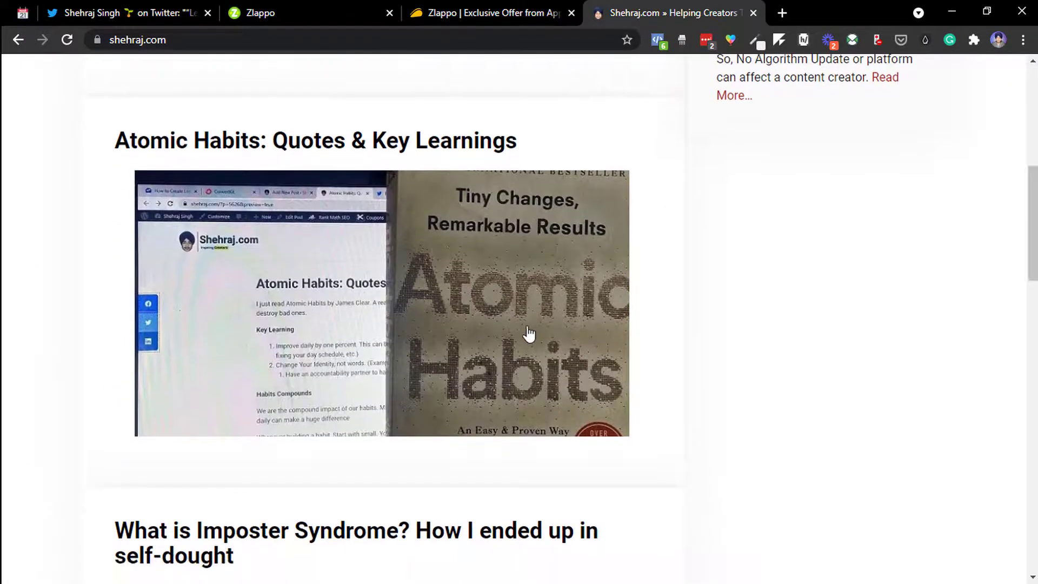
pyautogui.click(529, 335)
# Return to the Zlappo queue and look through its scheduled posts and open time slots from today through June 29.
pyautogui.click(358, 5)
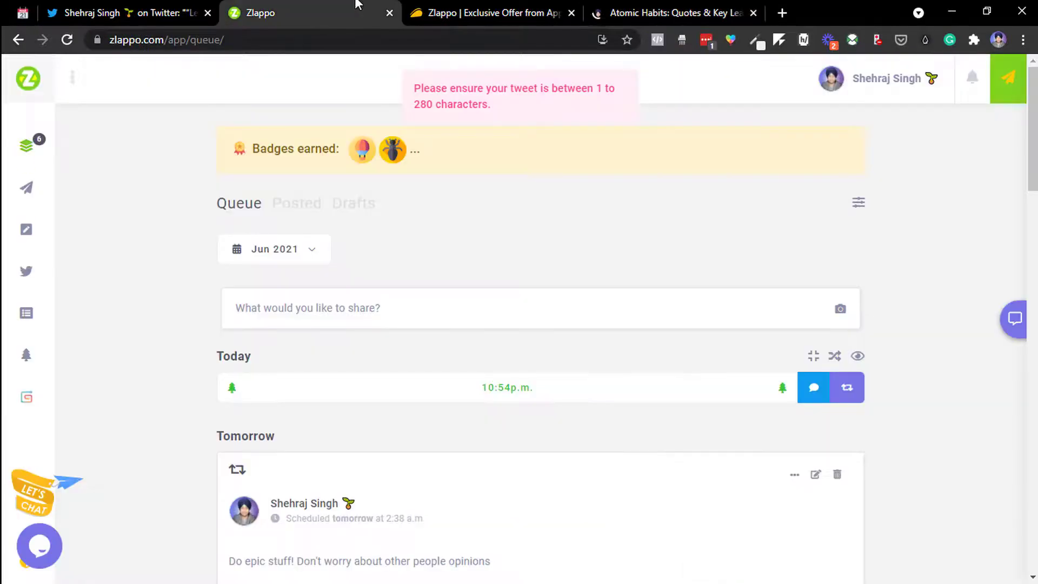
pyautogui.scroll(-15, 563, 127)
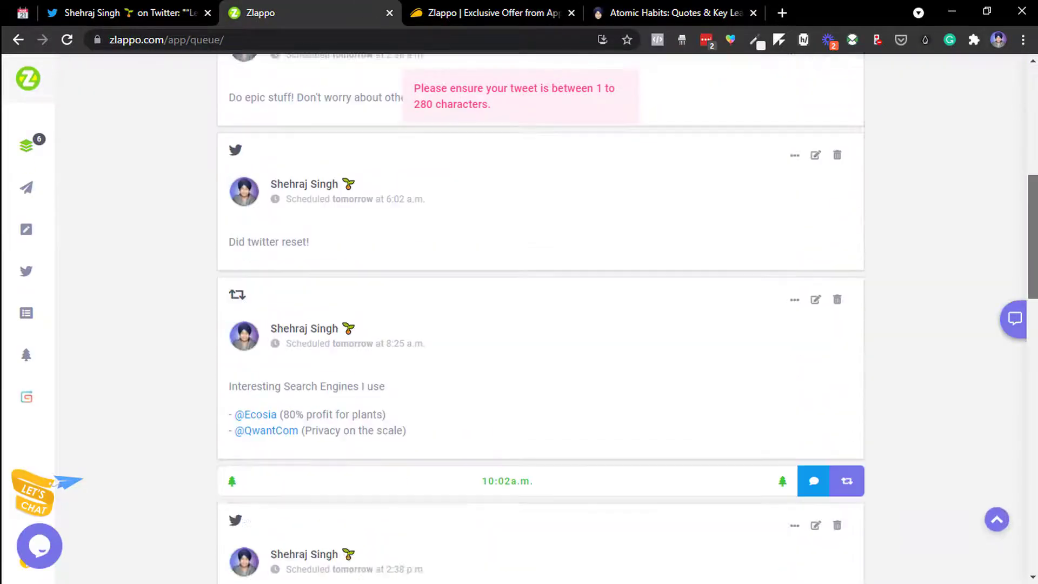
pyautogui.scroll(-9, 540, 319)
pyautogui.scroll(5, 541, 319)
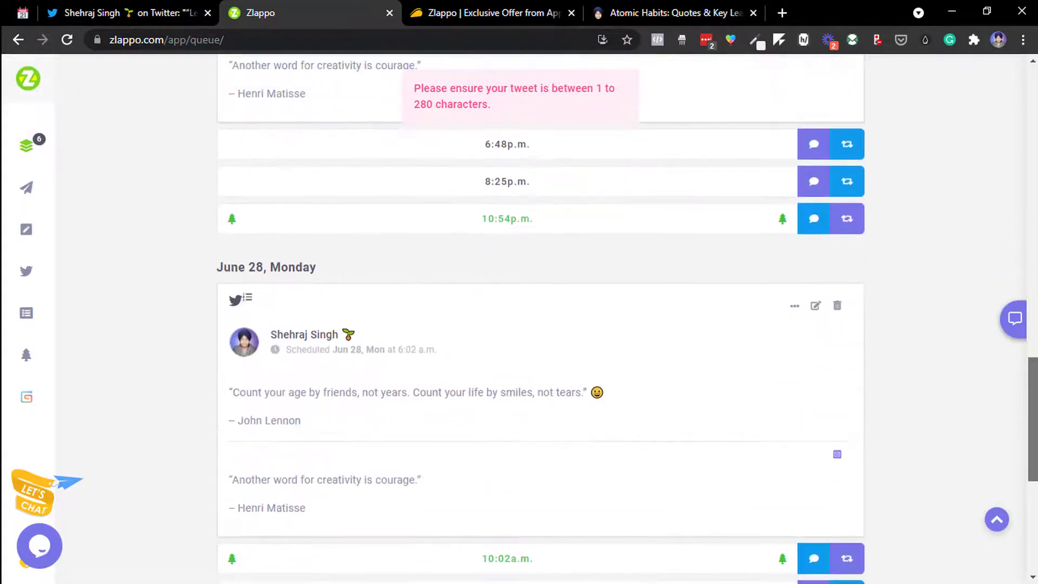
pyautogui.scroll(7, 541, 319)
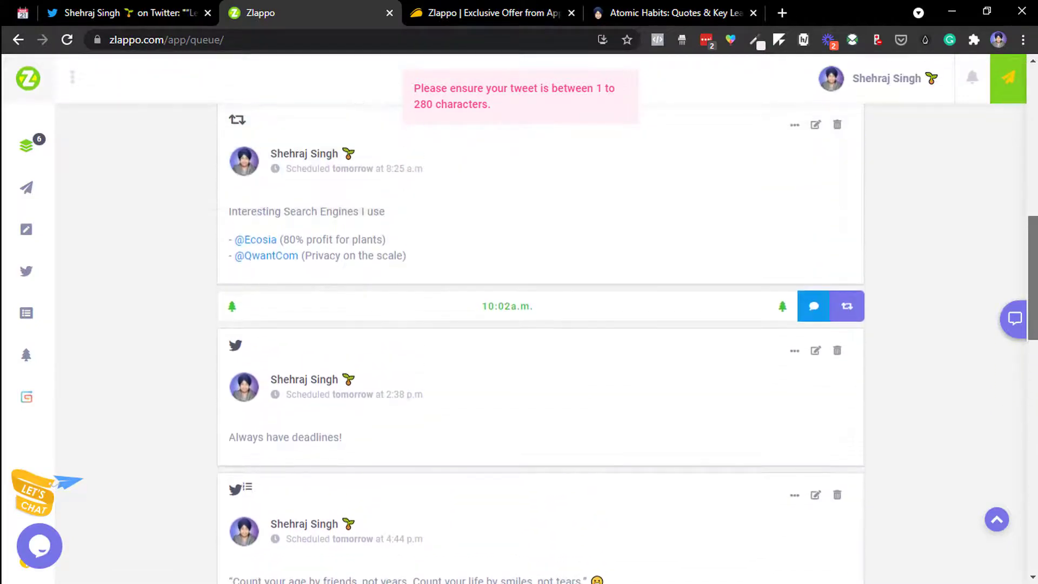
pyautogui.scroll(-8, 541, 319)
pyautogui.scroll(-10, 541, 319)
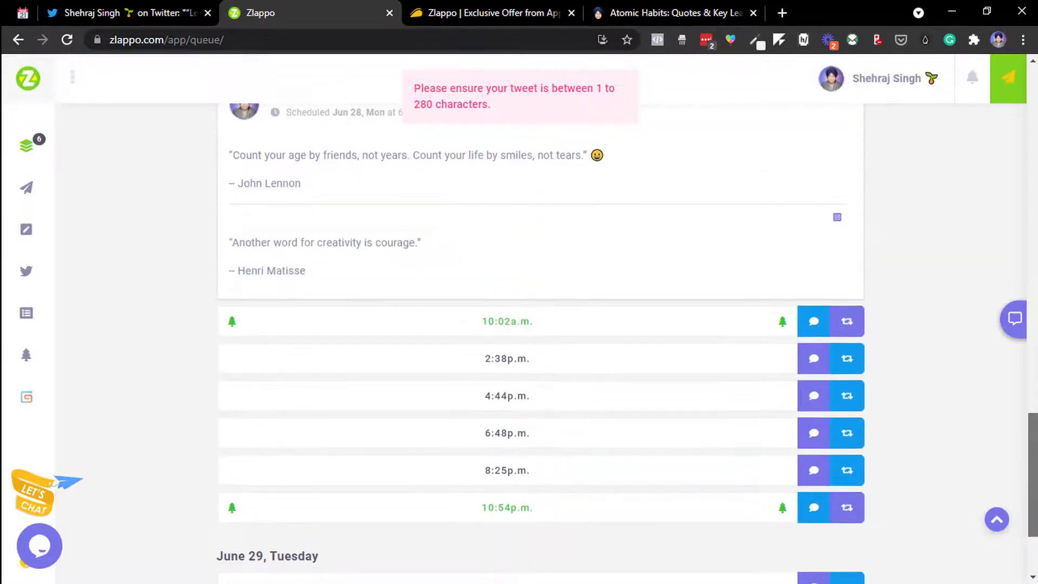
pyautogui.moveTo(1035, 500); pyautogui.dragTo(1034, 59)
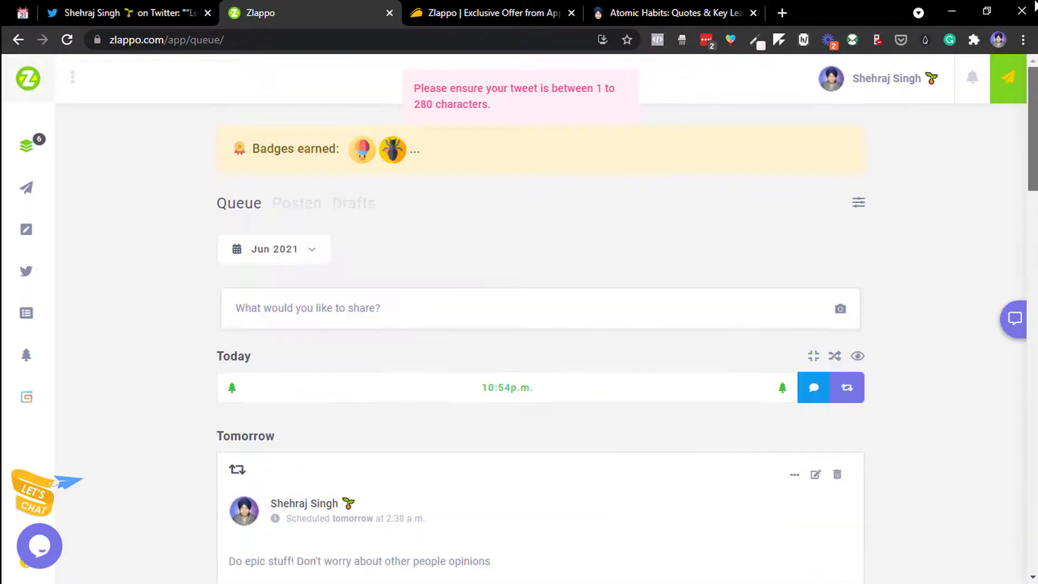
pyautogui.click(662, 7)
pyautogui.click(489, 10)
pyautogui.click(377, 5)
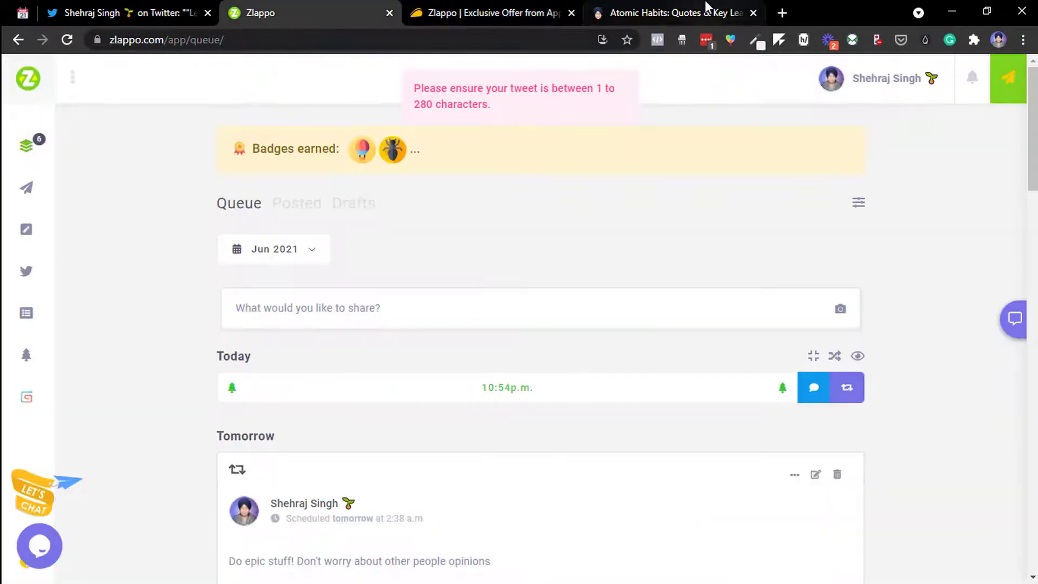
# Share the Atomic Habits article to Twitter in a maximized window and remove the trailing "via" mention from the tweet text.
pyautogui.click(665, 12)
pyautogui.click(26, 324)
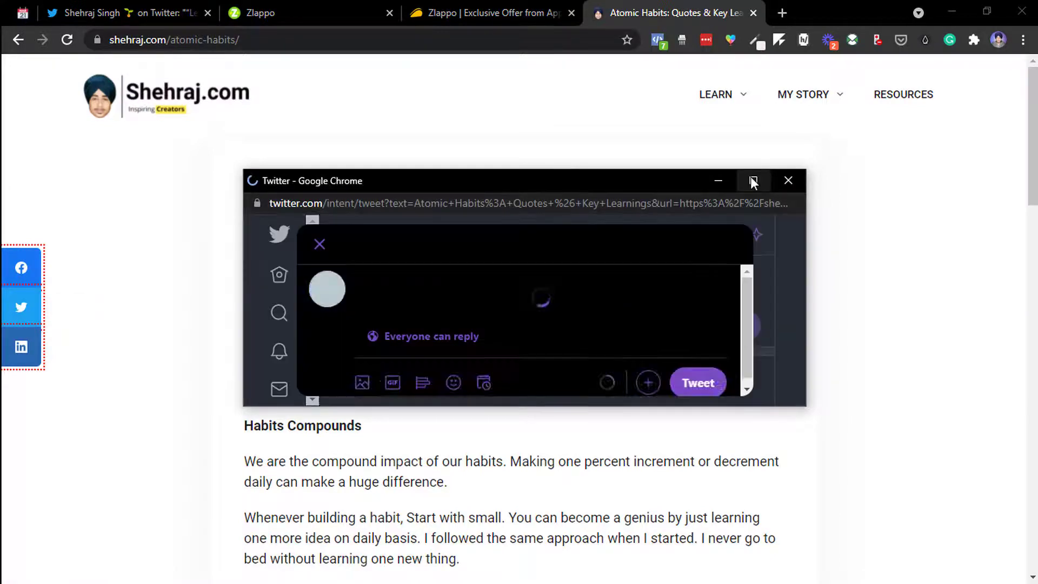
pyautogui.click(753, 180)
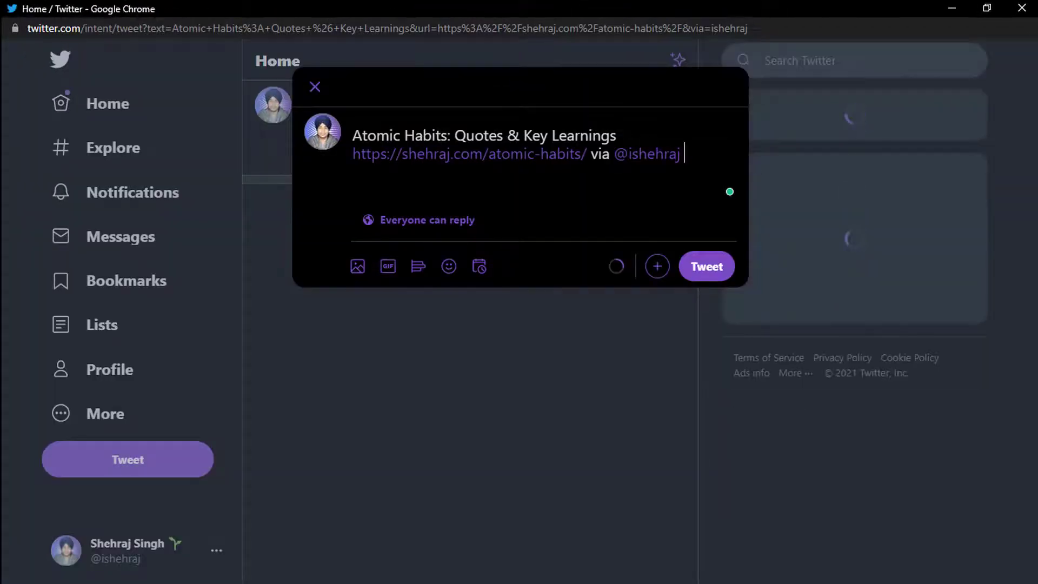
pyautogui.hotkey('ctrl', 'shift', 'Left')
pyautogui.hotkey('ctrl', 'shift', 'Left')
pyautogui.hotkey('ctrl', 'shift', 'Left')
pyautogui.press('BackSpace')
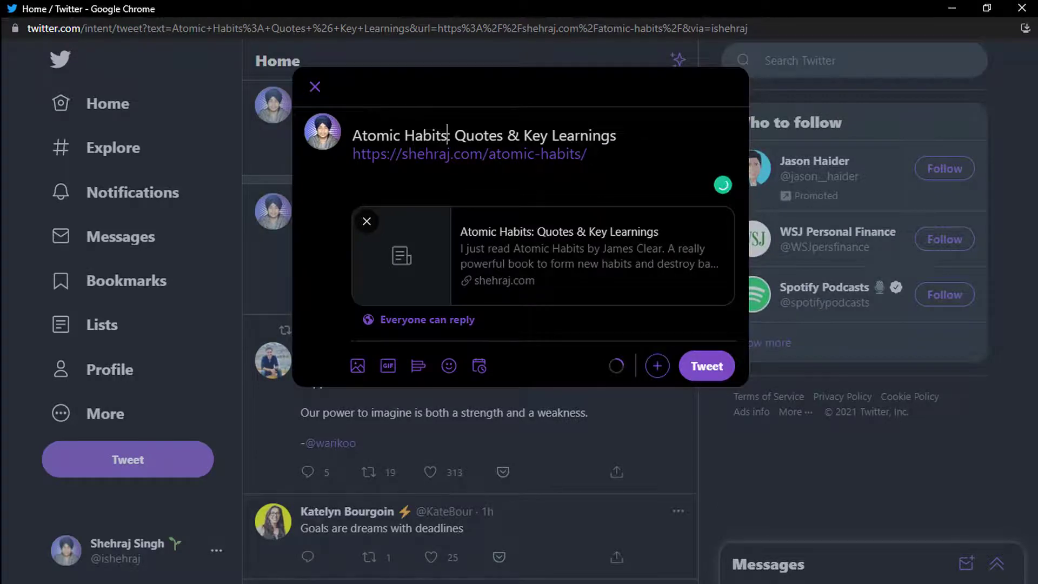
pyautogui.write('by ')
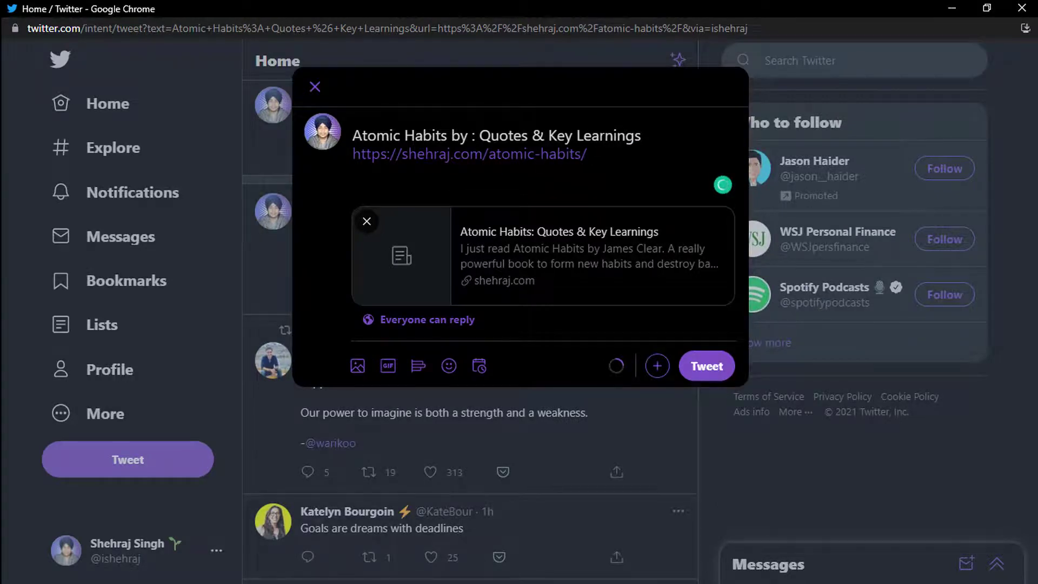
pyautogui.write(' (')
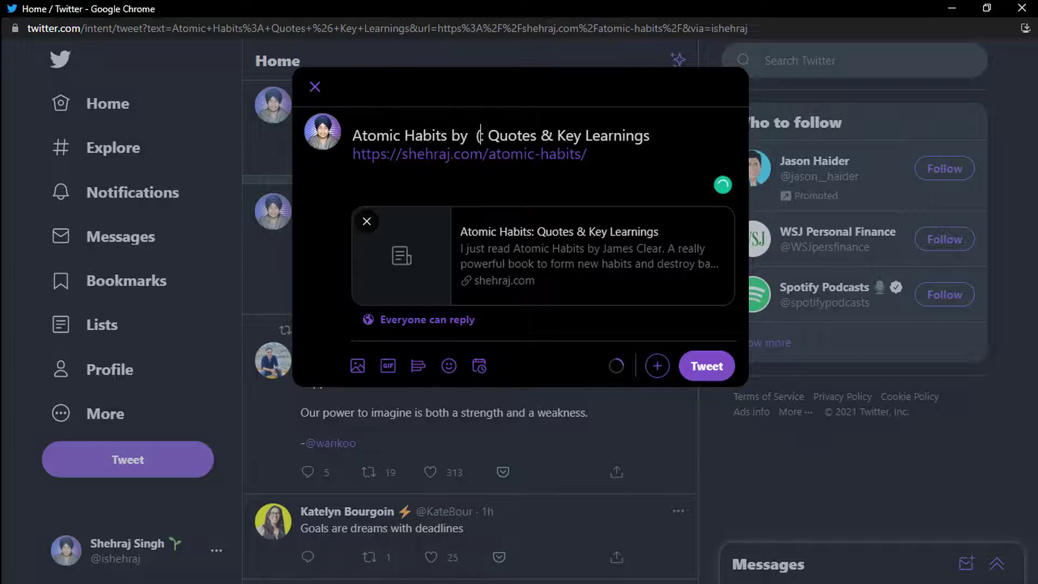
pyautogui.write('@jAME')
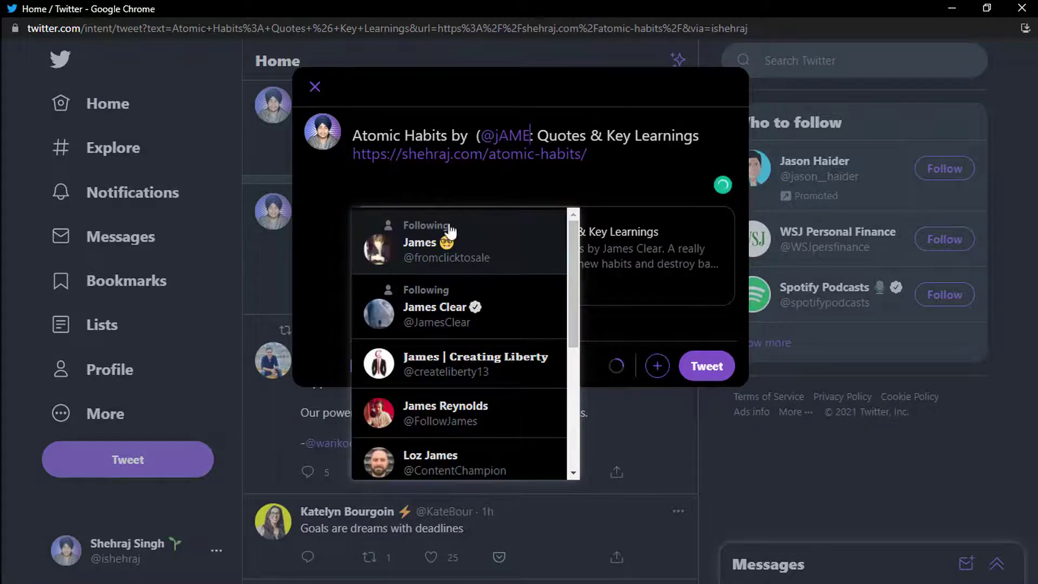
pyautogui.click(449, 309)
pyautogui.write(')')
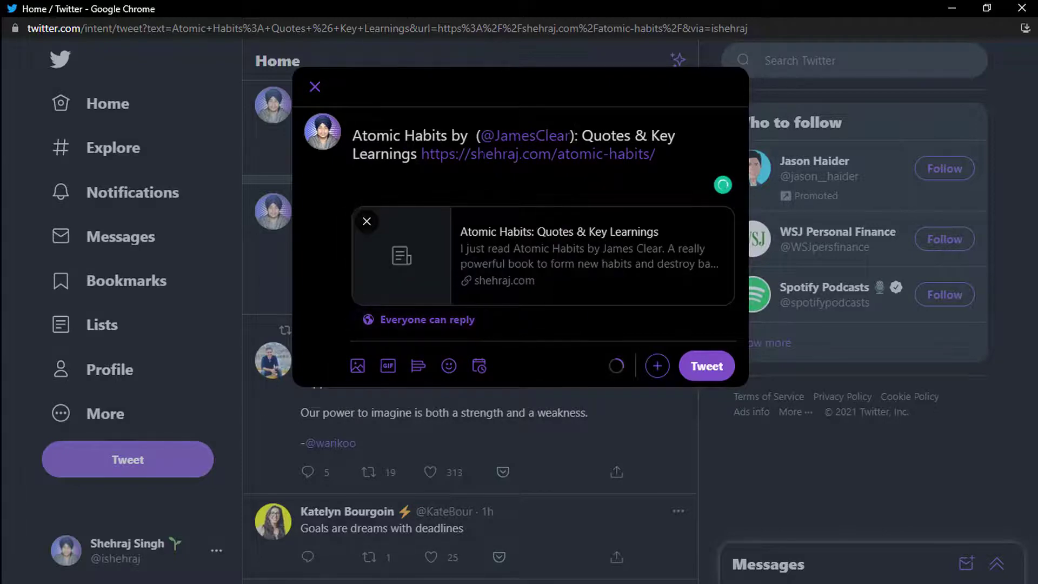
pyautogui.press('BackSpace')
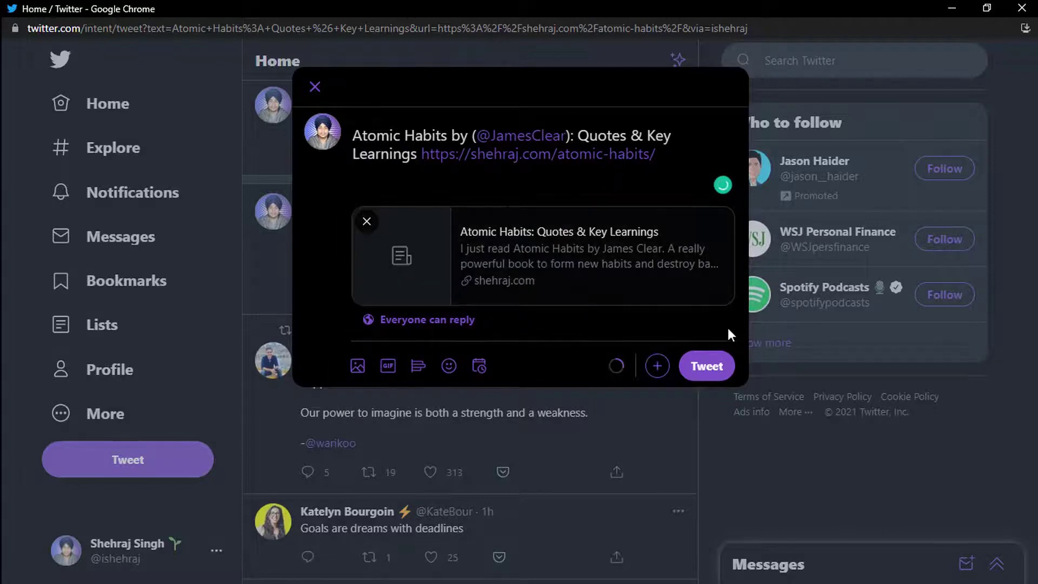
pyautogui.click(720, 365)
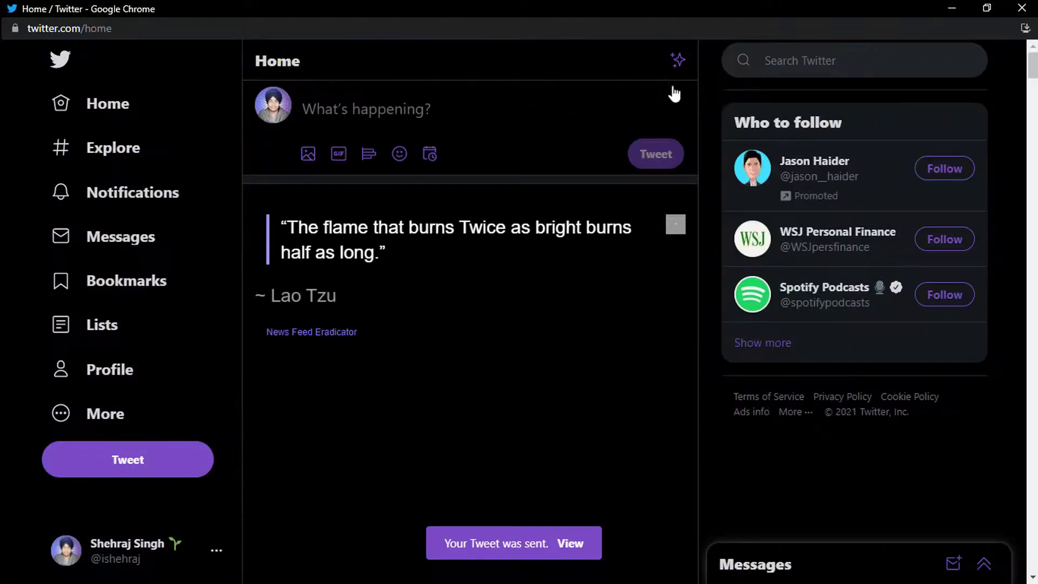
pyautogui.click(1033, 16)
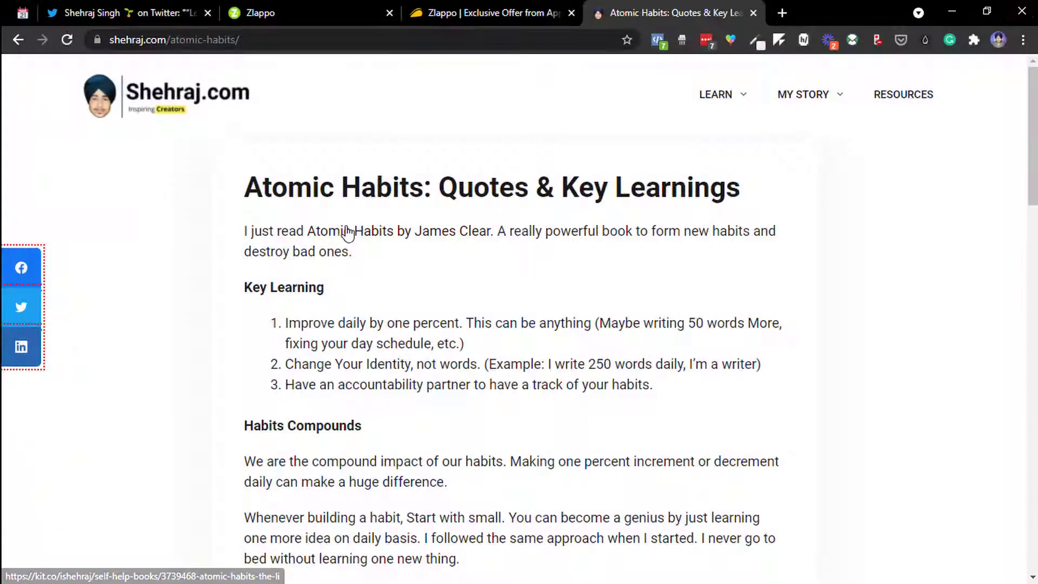
# Open the Zlappo profile feed and add the newly published Atomic Habits tweet to the Evergreen List.
pyautogui.click(271, 6)
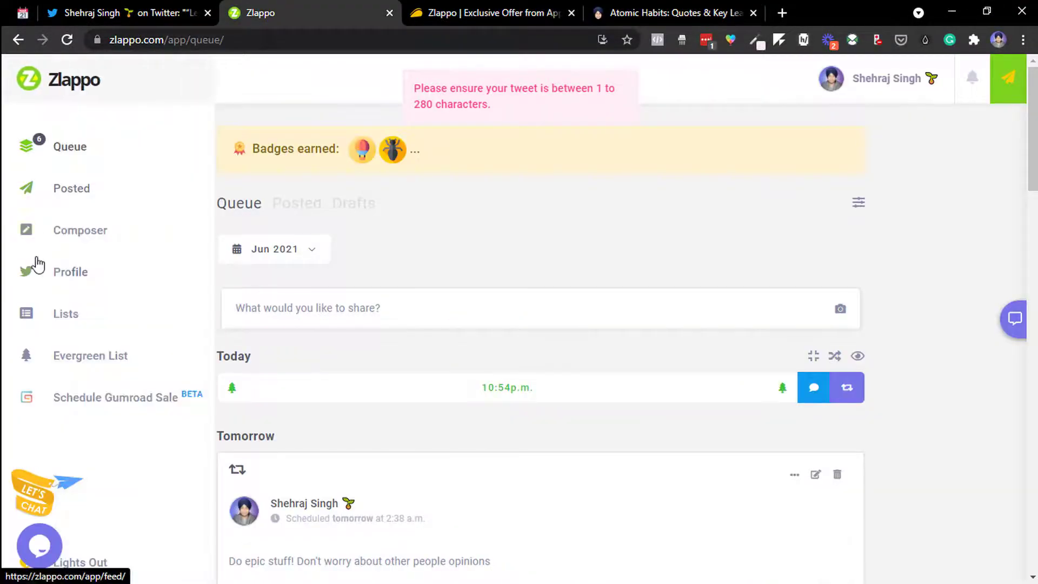
pyautogui.click(34, 268)
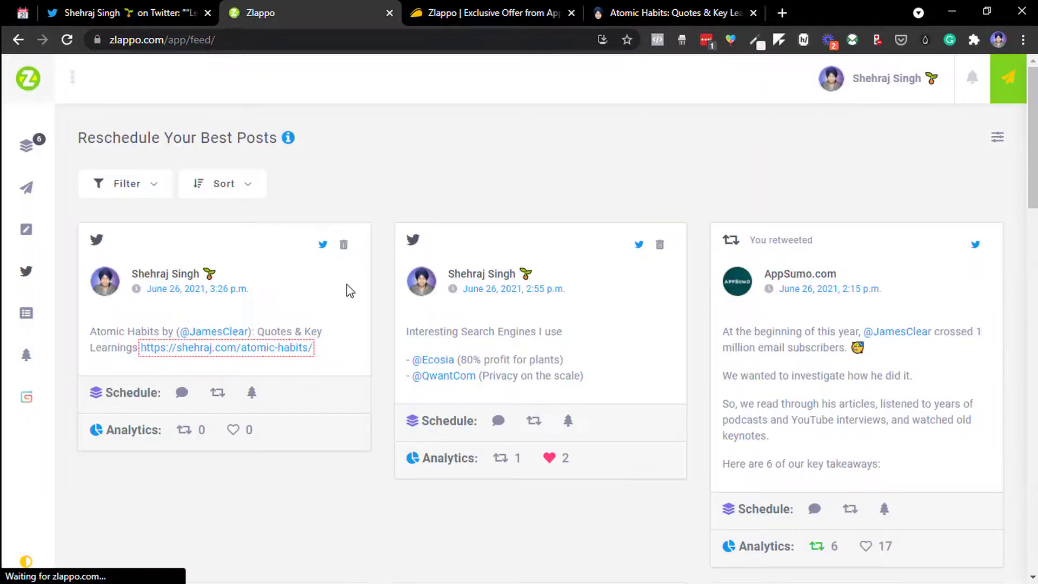
pyautogui.click(251, 398)
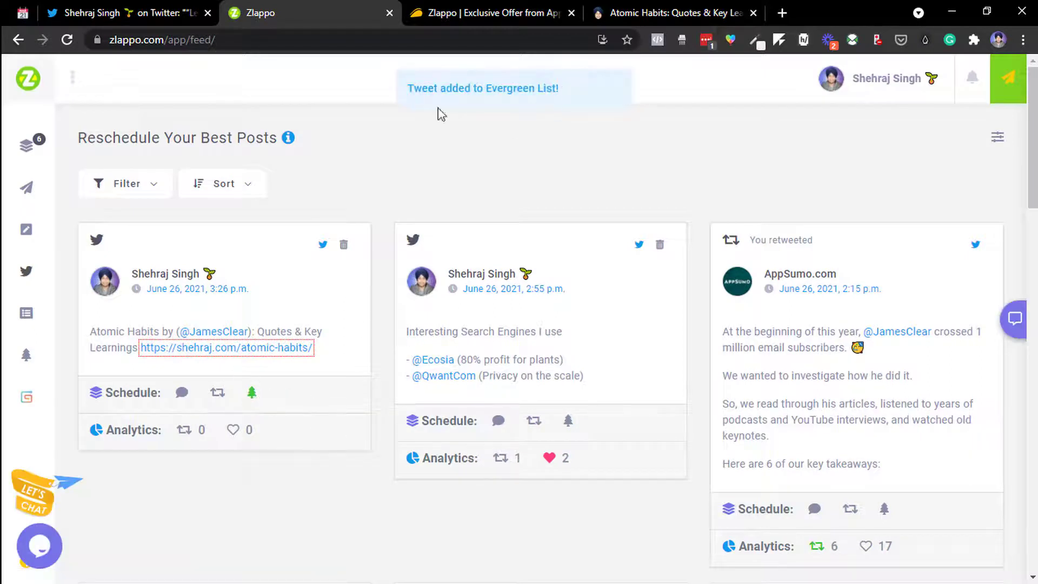
# Open the Twitter lists in Zlappo, select the SEOs list and look through its tweets.
pyautogui.moveTo(38, 270)
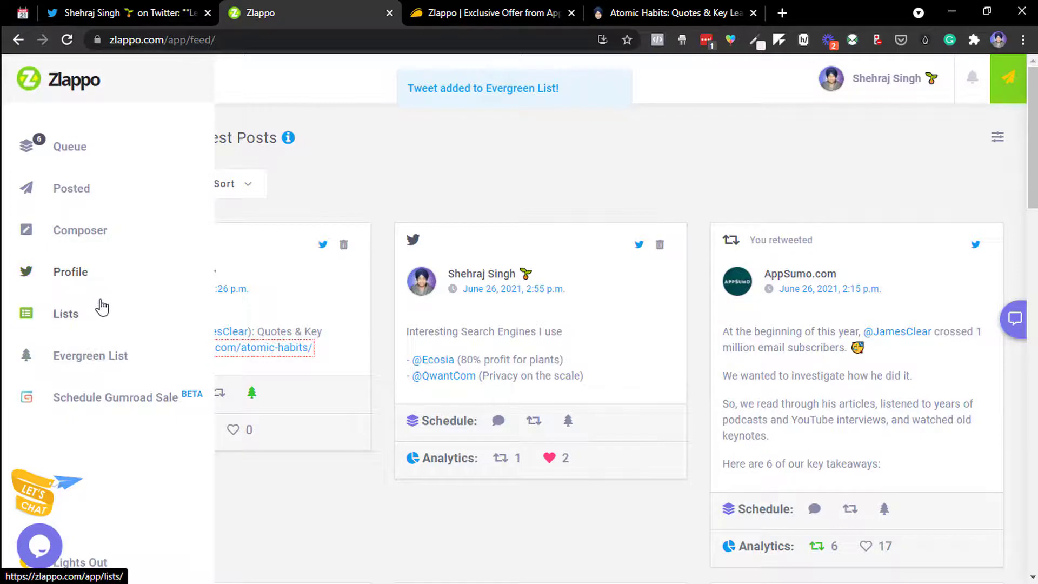
pyautogui.click(102, 311)
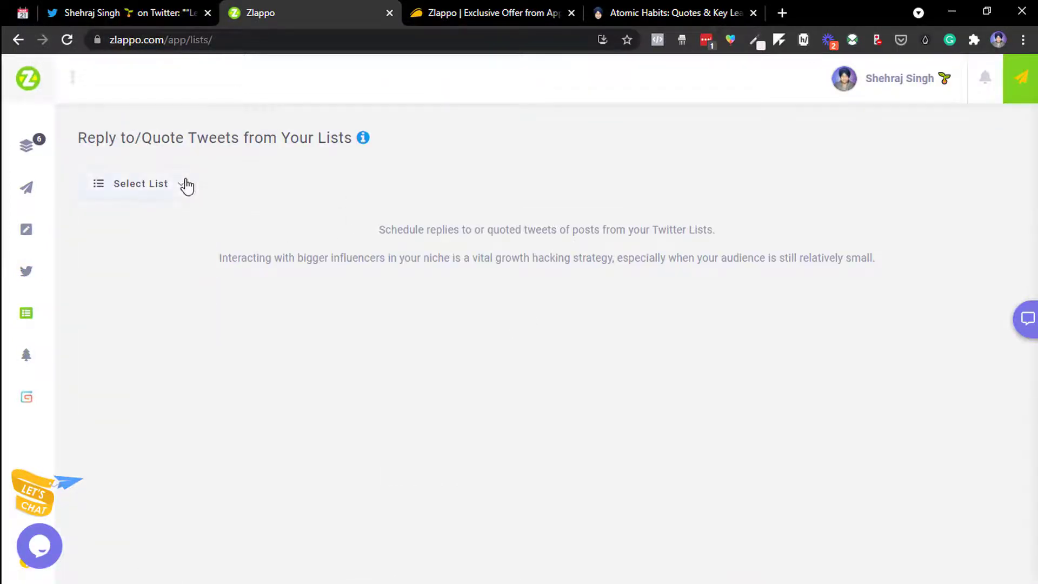
pyautogui.click(184, 184)
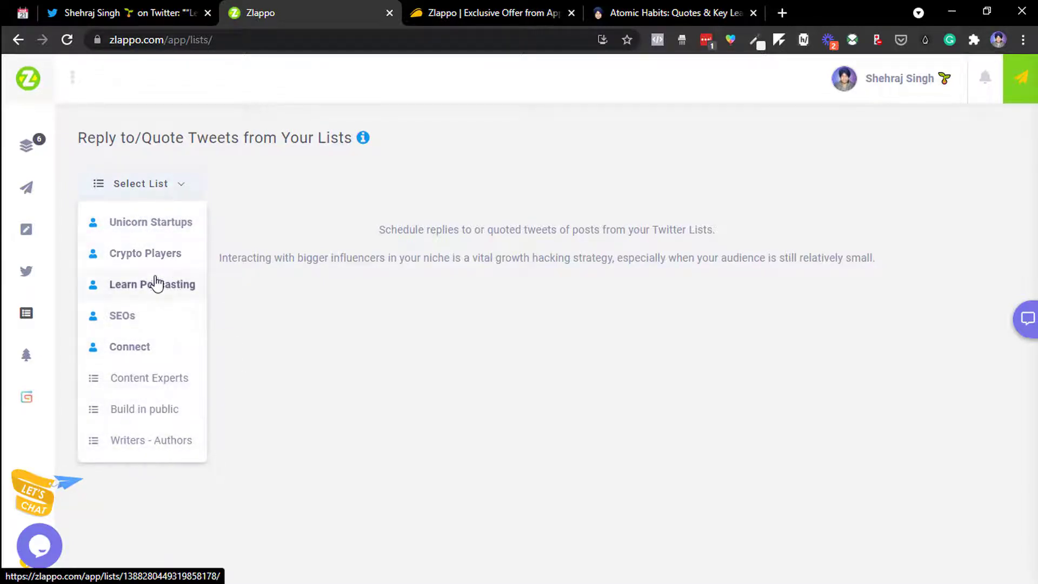
pyautogui.click(132, 329)
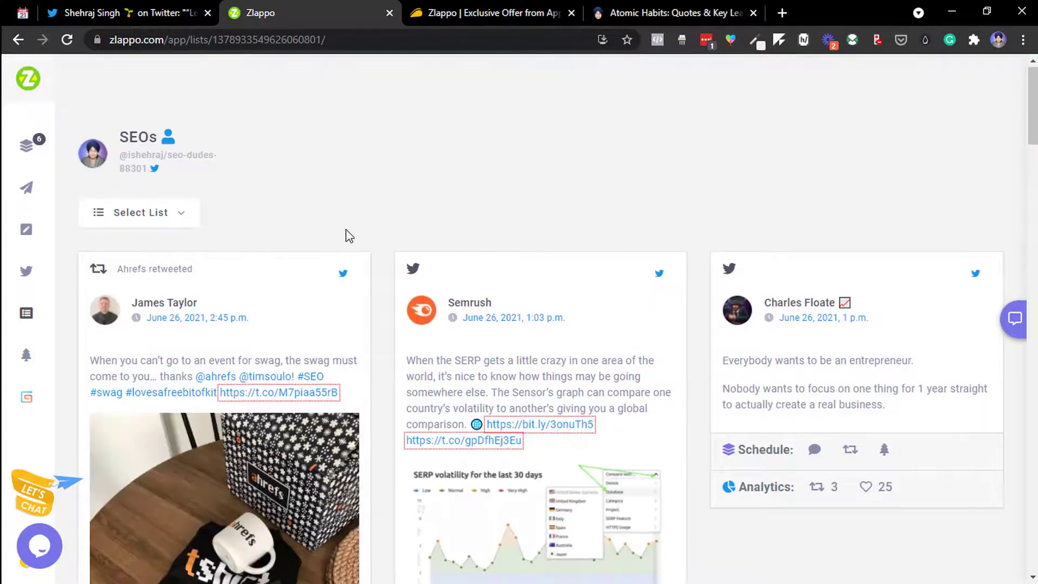
pyautogui.scroll(-5, 346, 236)
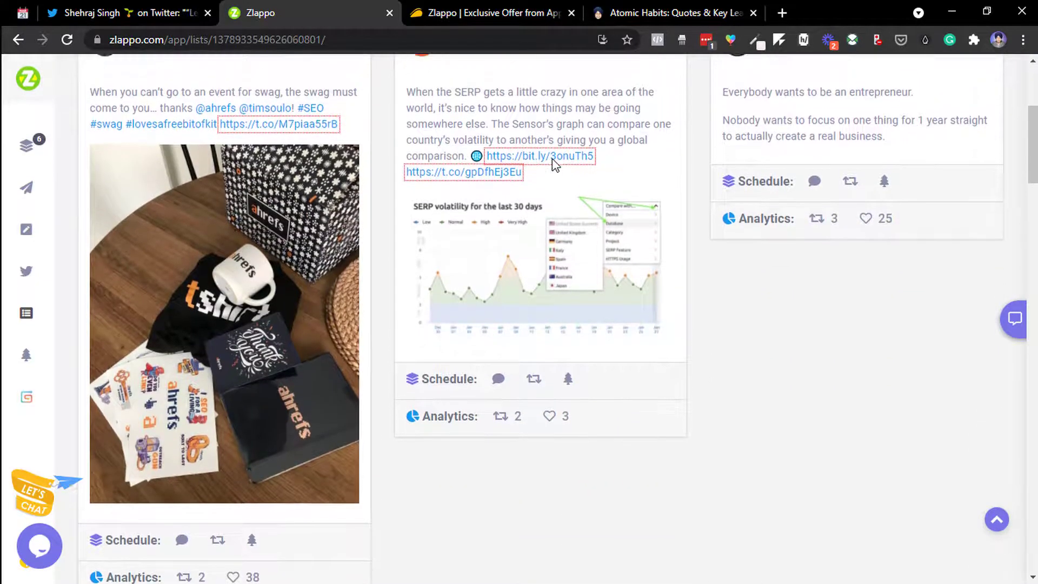
pyautogui.scroll(1, 553, 157)
# Open the bit.ly link from Semrush's SERP tweet in a new tab and bring back the SEOs list in the Zlappo tab.
pyautogui.click(543, 213)
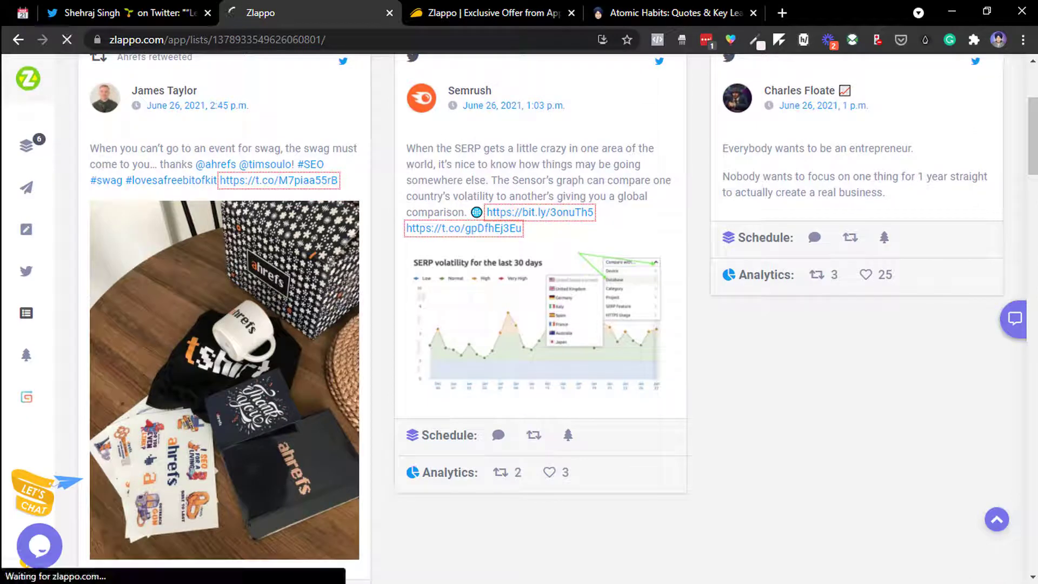
pyautogui.rightClick(536, 211)
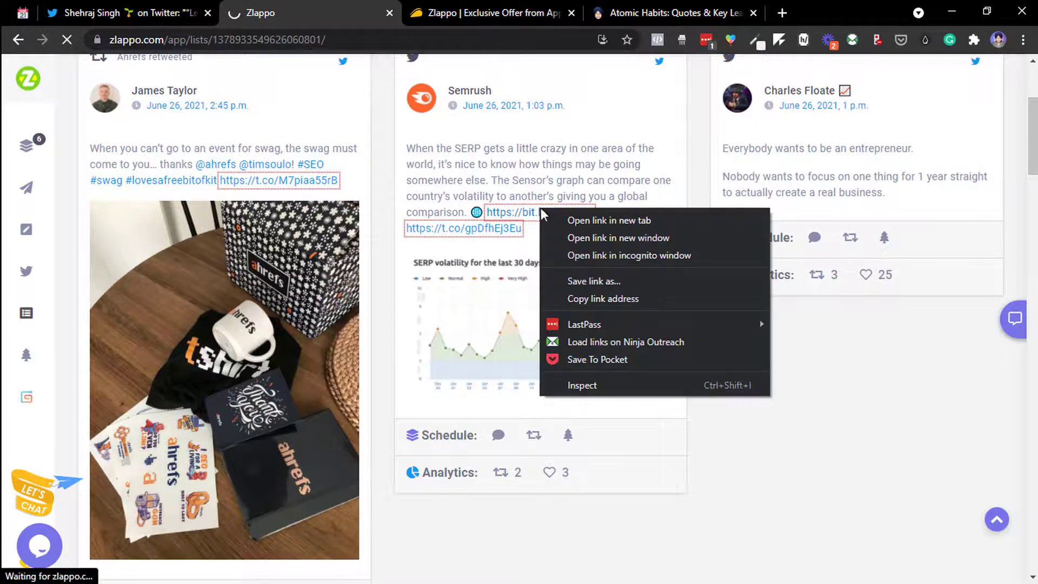
pyautogui.click(565, 217)
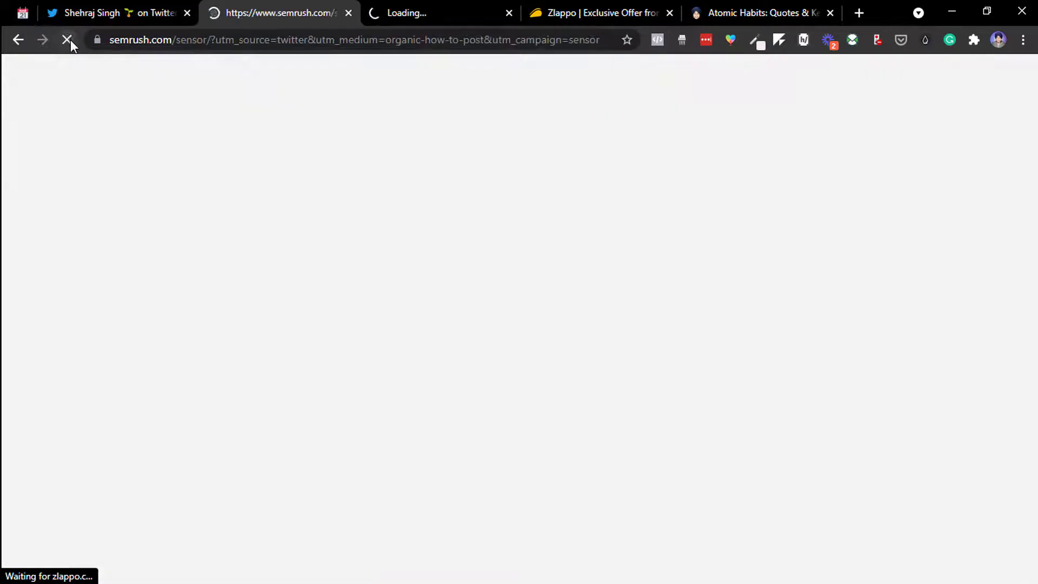
pyautogui.click(68, 39)
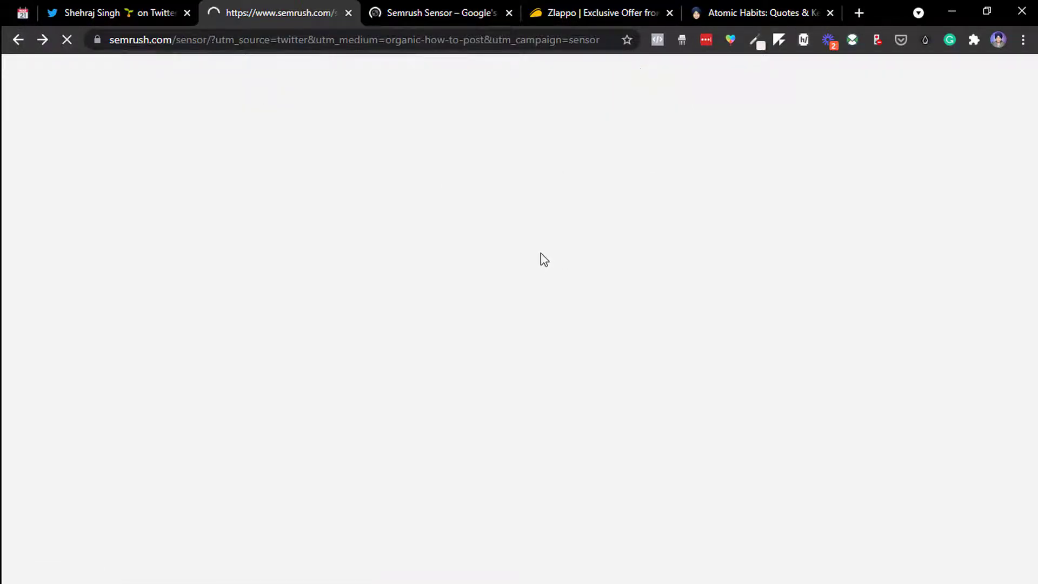
pyautogui.hotkey('alt', 'Left')
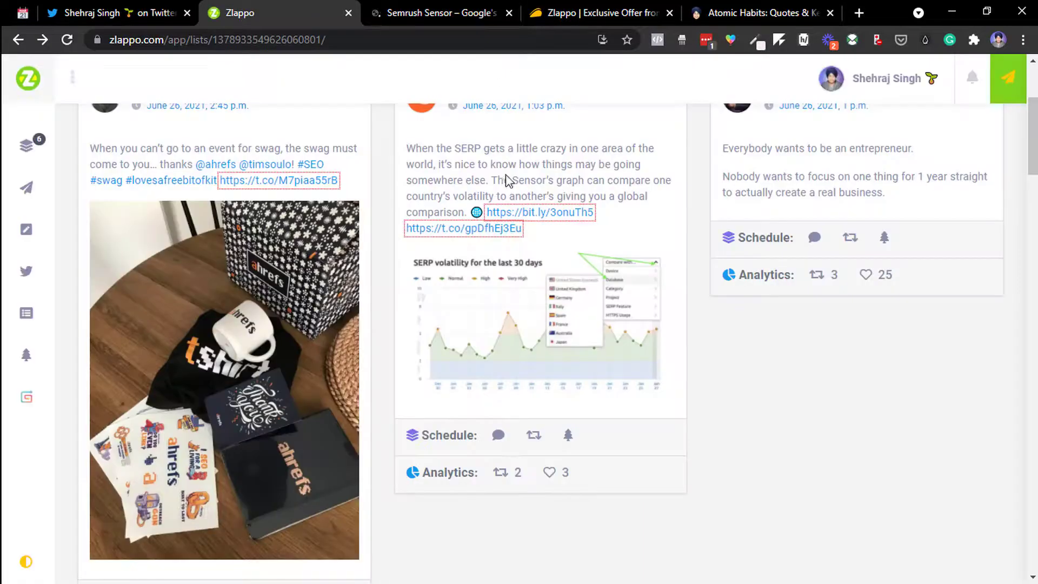
# Switch to the Semrush Sensor page and look through its SERP features, Google algorithm updates and 30-day SERP volatility chart.
pyautogui.click(475, 11)
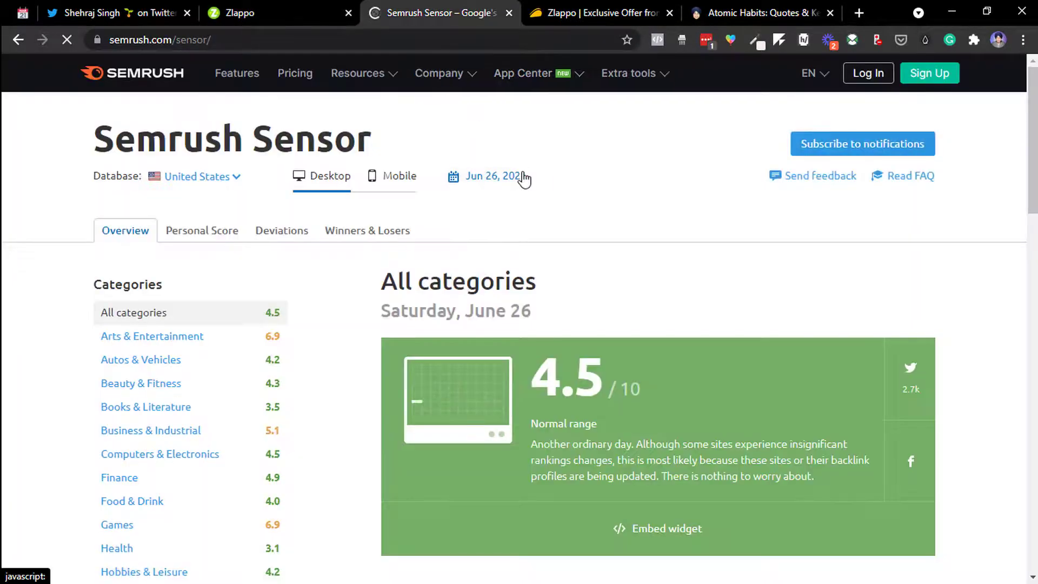
pyautogui.scroll(-8, 520, 178)
pyautogui.scroll(-7, 524, 180)
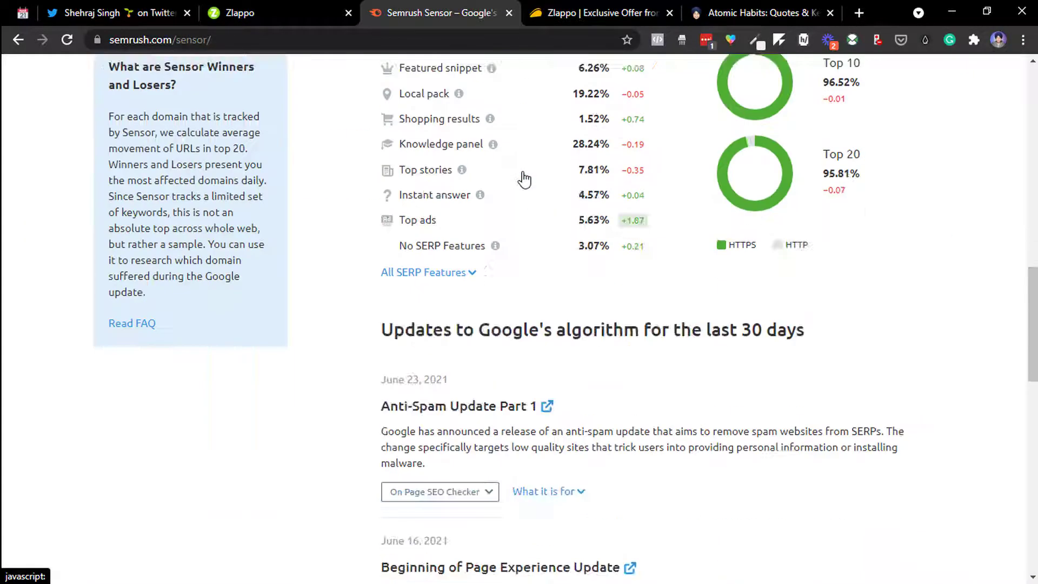
pyautogui.scroll(7, 524, 180)
pyautogui.scroll(1, 523, 179)
pyautogui.scroll(1, 523, 180)
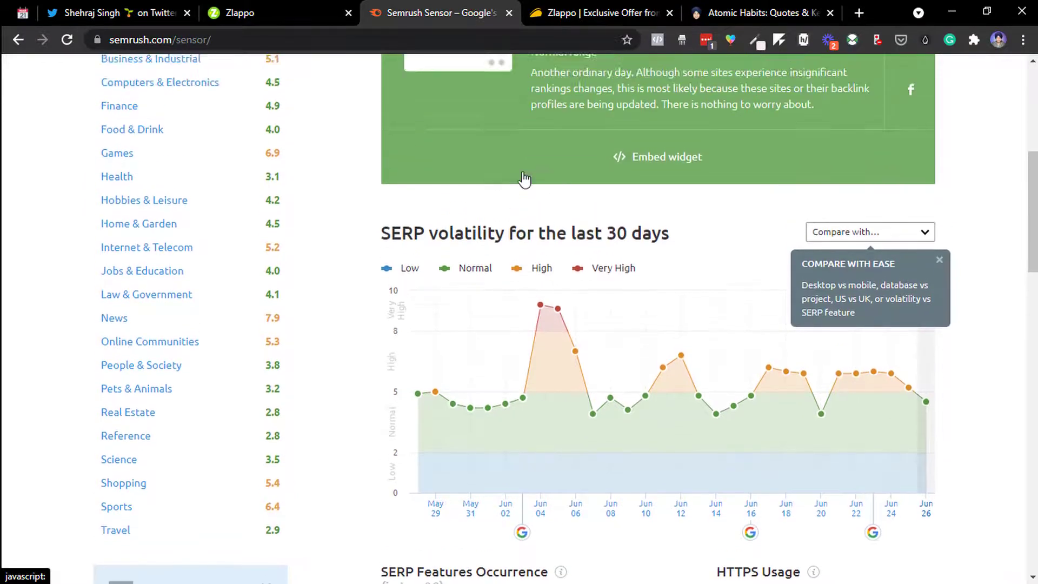
# Examine the Semrush Sensor page's volatility peak in early June, SERP features and algorithm updates, and close the page.
pyautogui.scroll(-3, 524, 179)
pyautogui.scroll(9, 524, 176)
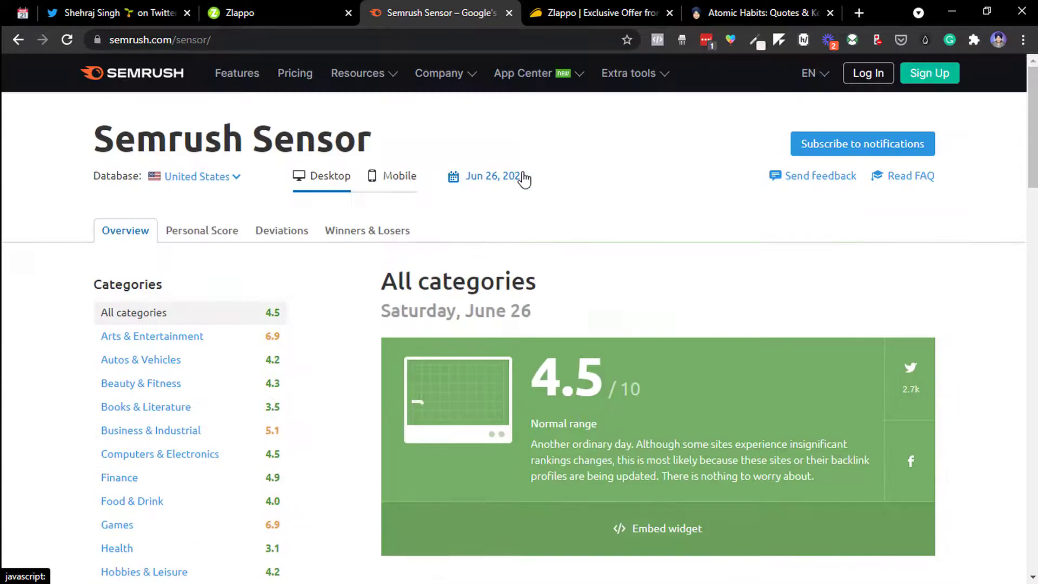
pyautogui.scroll(-2, 524, 176)
pyautogui.scroll(-8, 523, 180)
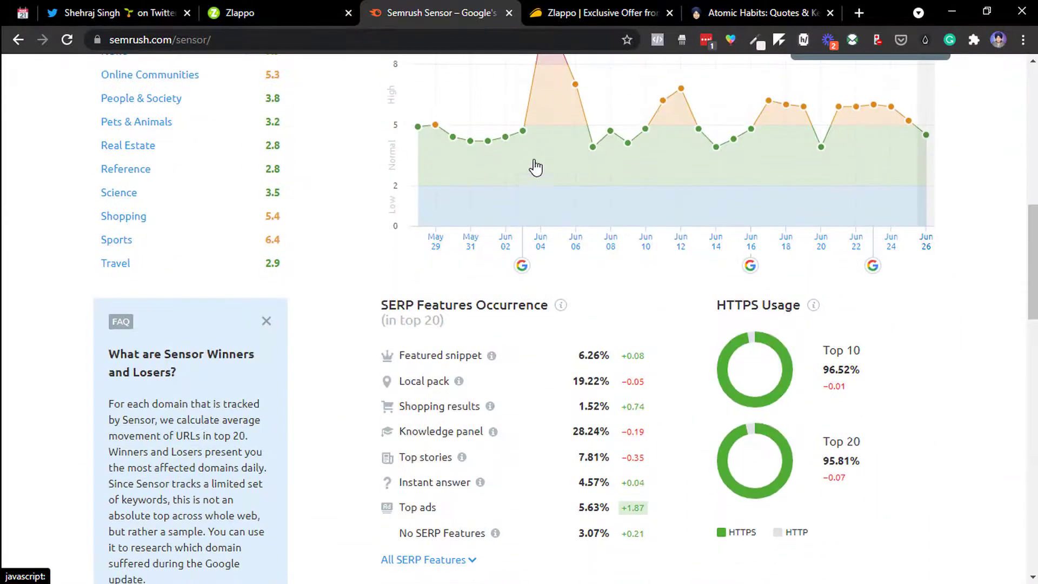
pyautogui.moveTo(541, 141)
pyautogui.scroll(1, 540, 141)
pyautogui.scroll(1, 541, 139)
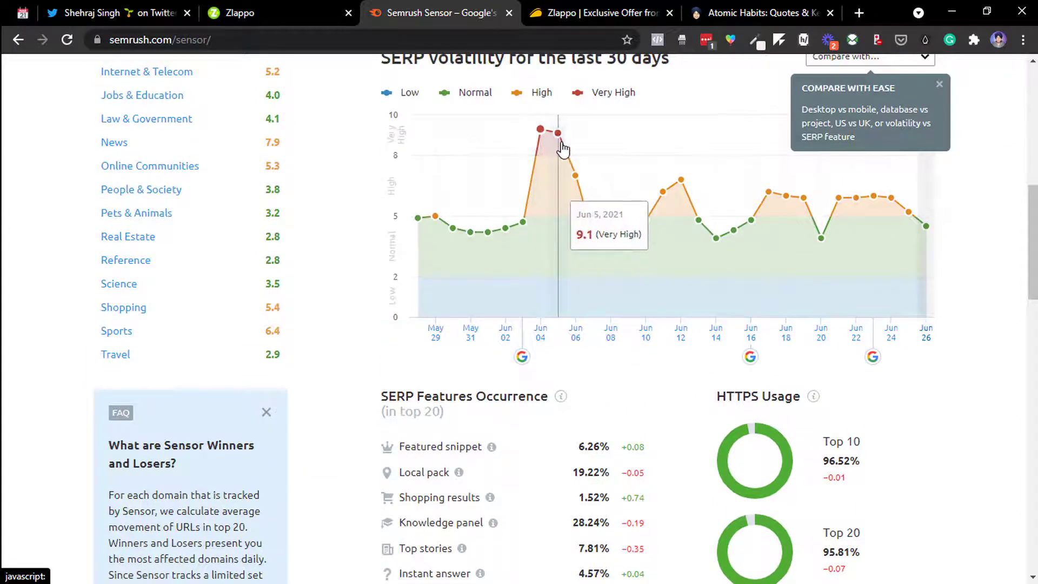
pyautogui.scroll(-8, 762, 174)
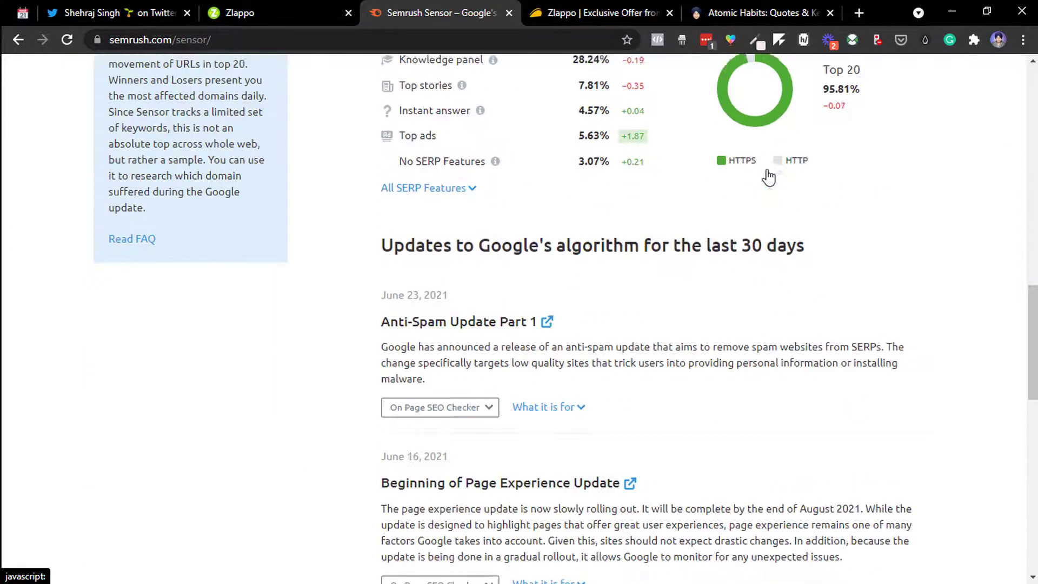
pyautogui.scroll(16, 767, 176)
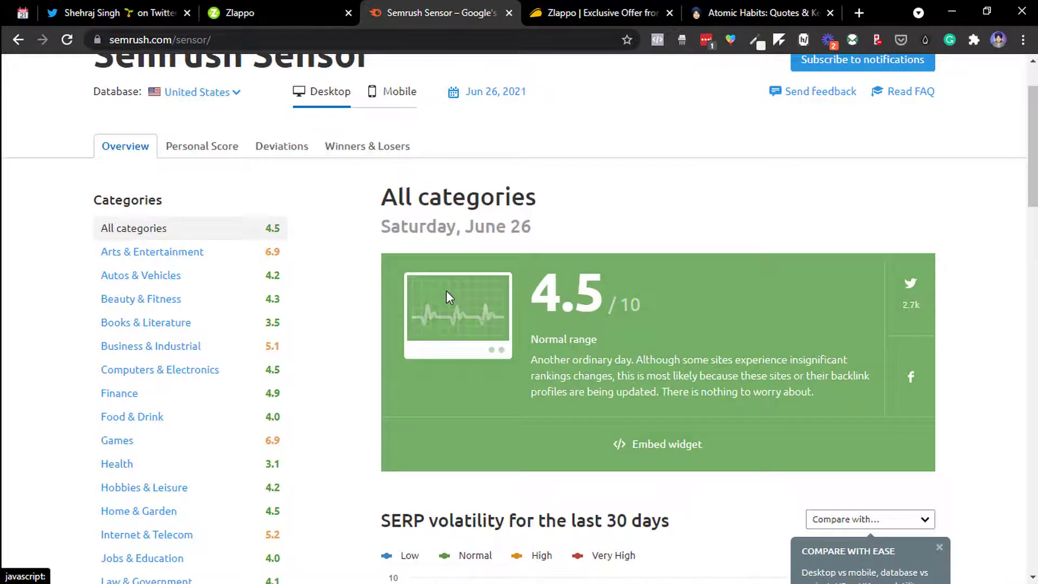
pyautogui.hotkey('ctrl', 'w')
# Open the Evergreen List in Zlappo and examine its tweets and auto-retweeting setting.
pyautogui.scroll(2, 461, 327)
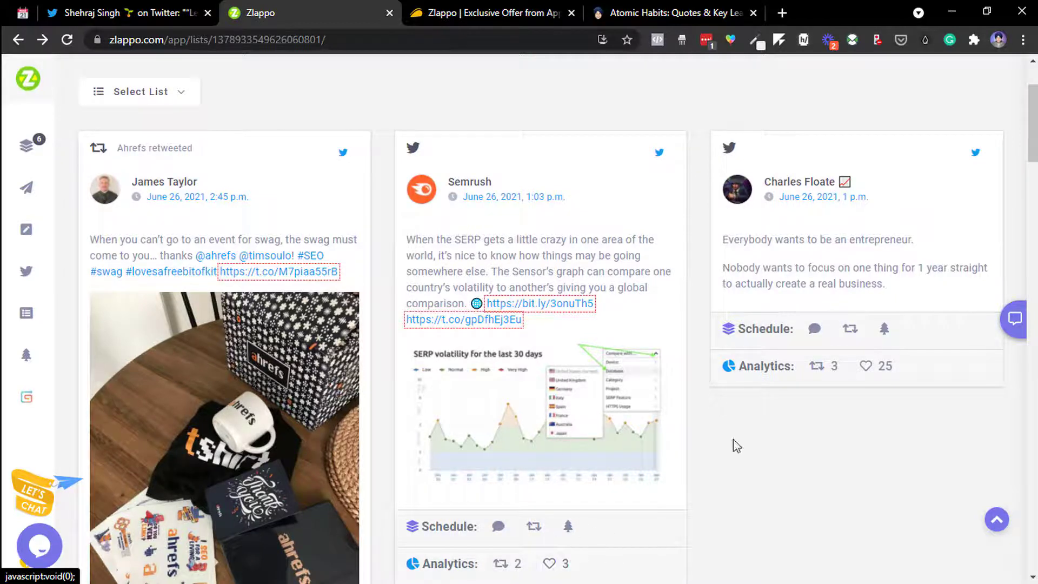
pyautogui.moveTo(23, 341)
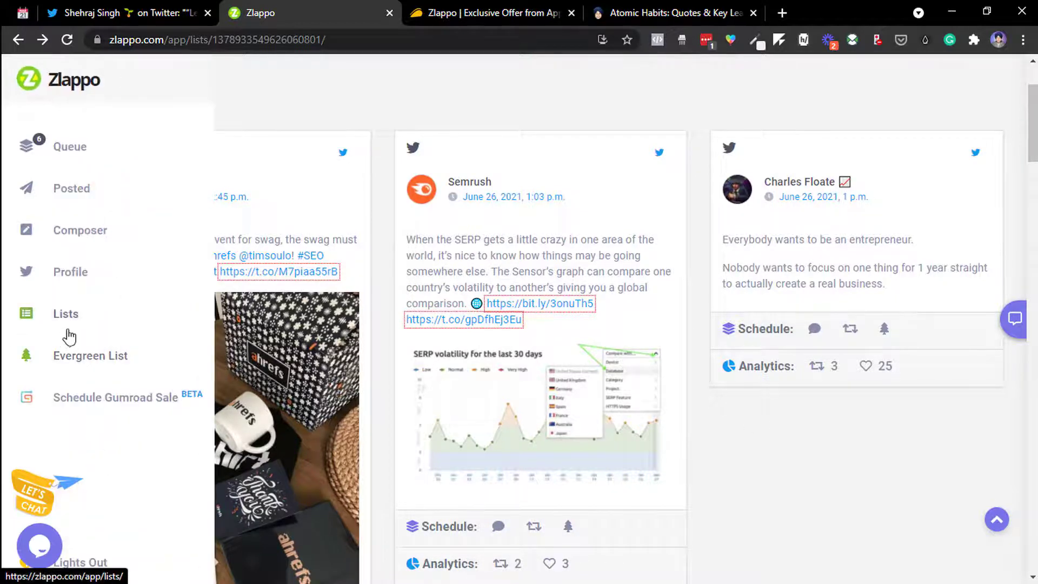
pyautogui.click(58, 362)
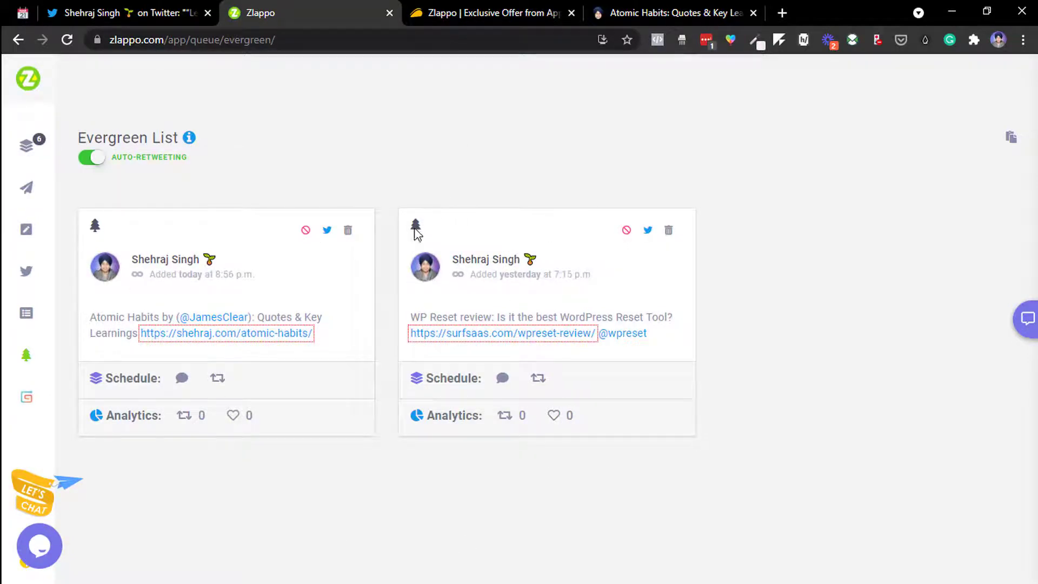
pyautogui.moveTo(190, 141)
# Open the Zlappo queue and look through the time slots reserved for Evergreen retweeting.
pyautogui.click(53, 137)
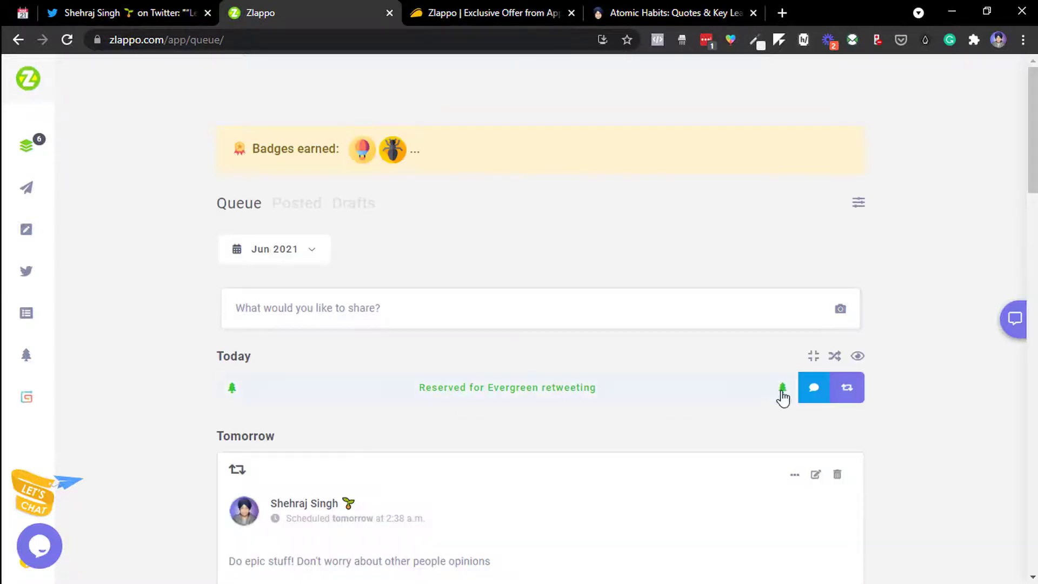
pyautogui.scroll(-20, 814, 357)
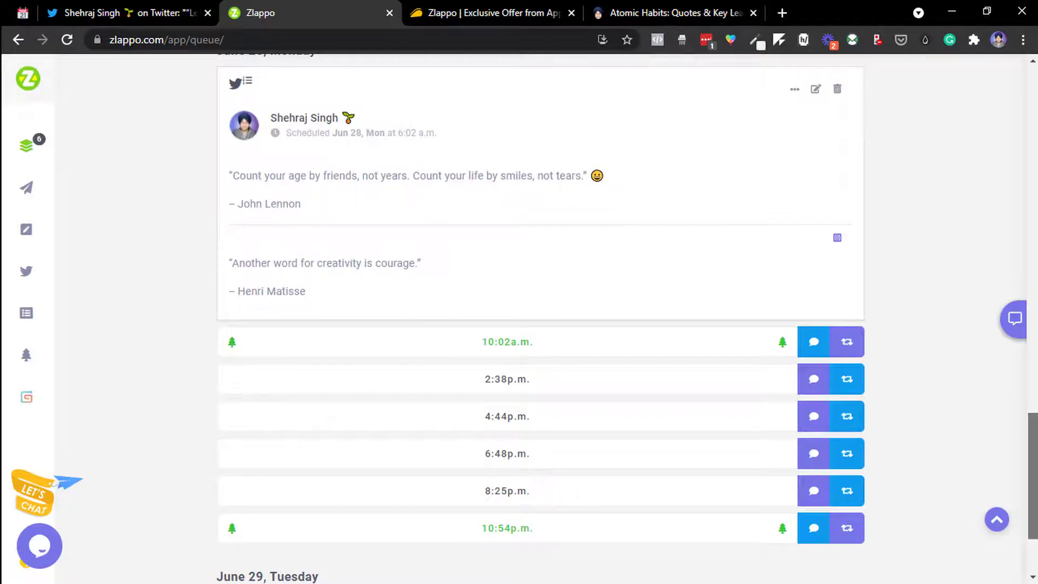
pyautogui.moveTo(1031, 419); pyautogui.dragTo(981, 74)
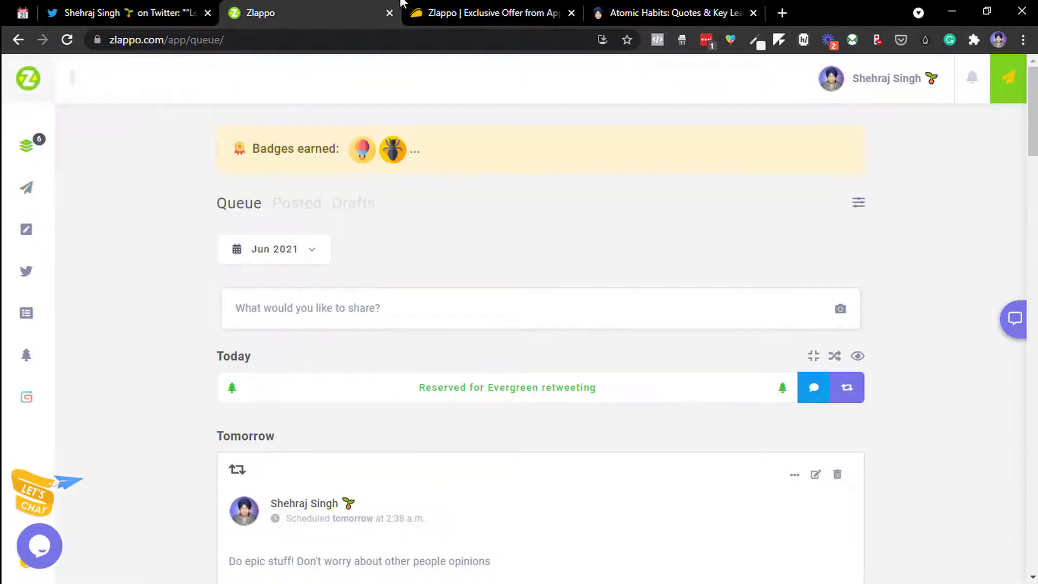
# Close the AppSumo offer page and return to the Zlappo queue.
pyautogui.click(487, 12)
pyautogui.click(572, 13)
pyautogui.click(326, 7)
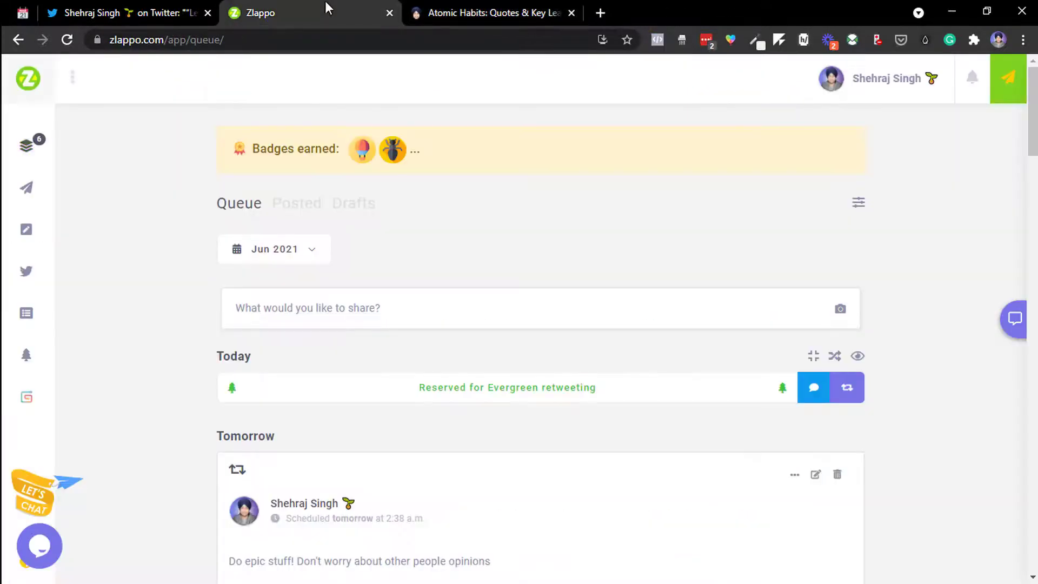
# Show the account's following, follower and unfollower figures, and open the Unfollowers page in a separate tab.
pyautogui.click(932, 84)
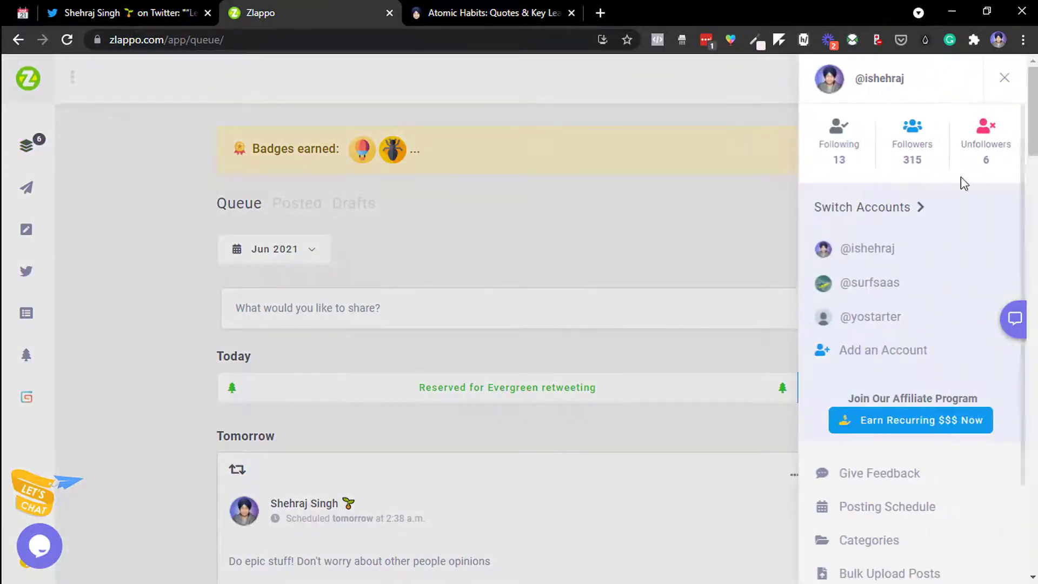
pyautogui.moveTo(825, 153); pyautogui.dragTo(966, 146)
pyautogui.rightClick(981, 153)
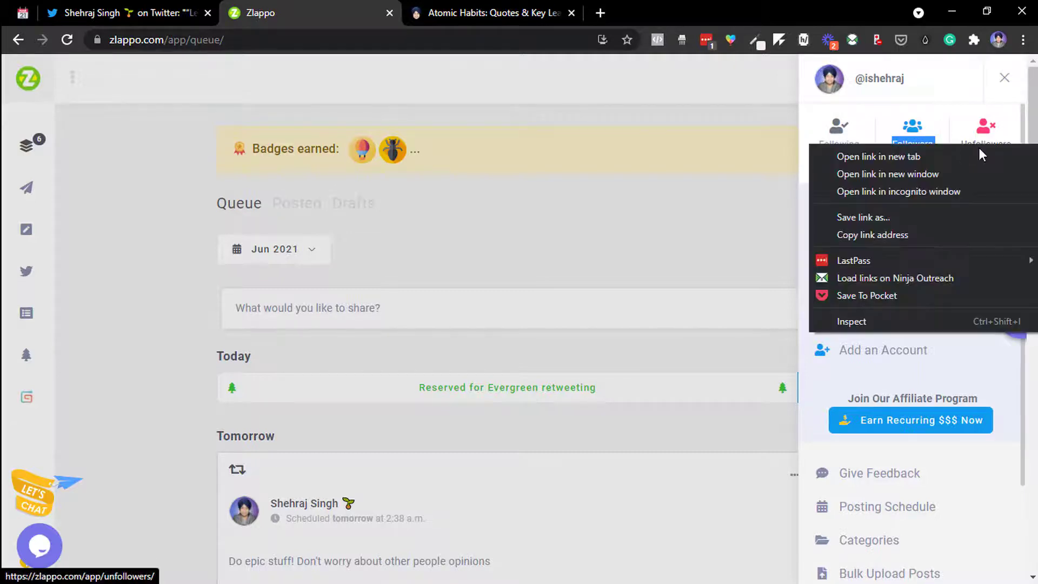
pyautogui.click(982, 156)
pyautogui.click(535, 8)
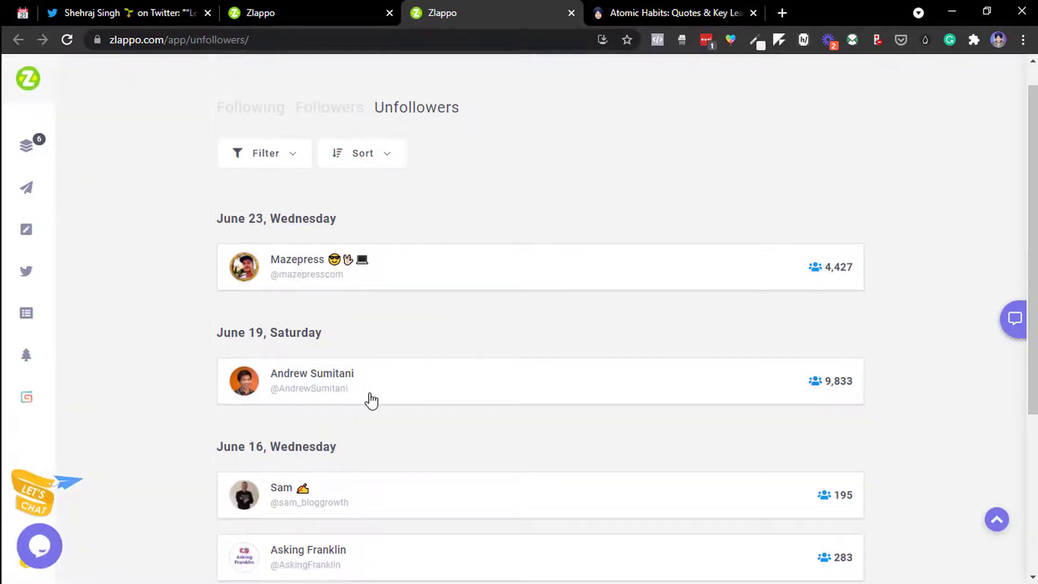
# Look through the dated list of accounts on the Unfollowers page and their follower numbers.
pyautogui.press('super')
pyautogui.press('super')
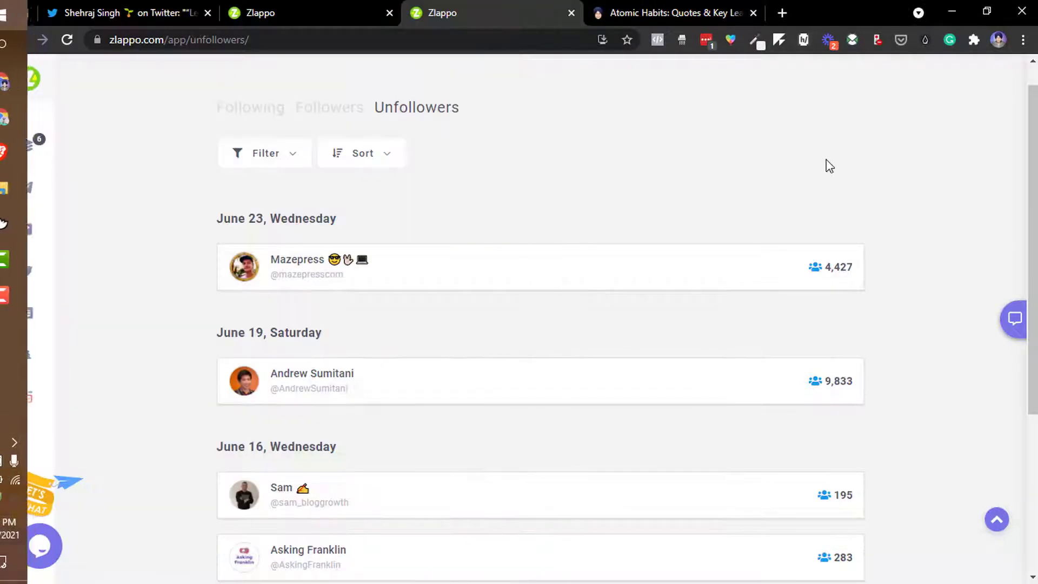
pyautogui.scroll(-3, 682, 263)
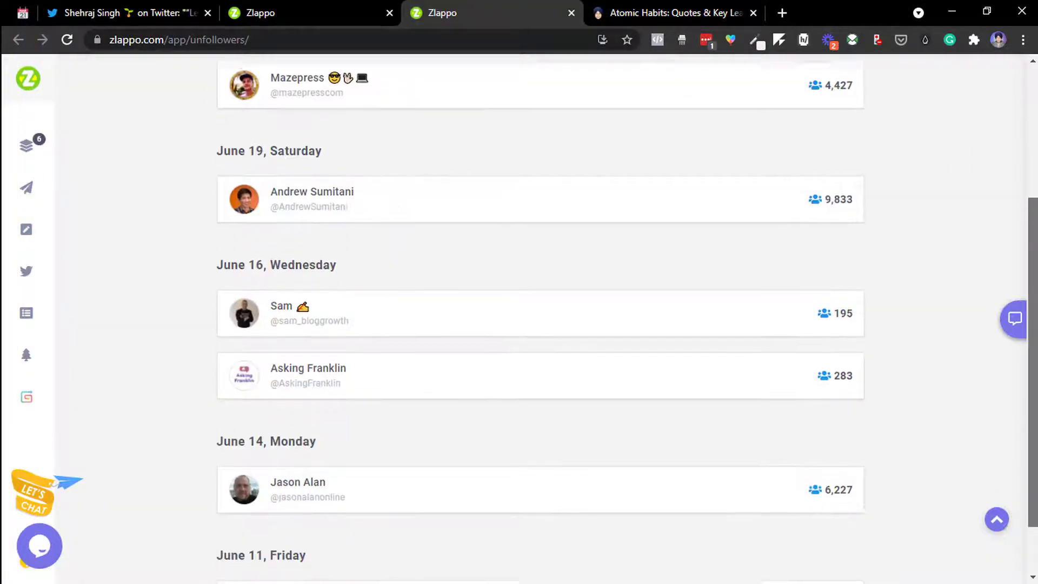
pyautogui.scroll(-1, 214, 390)
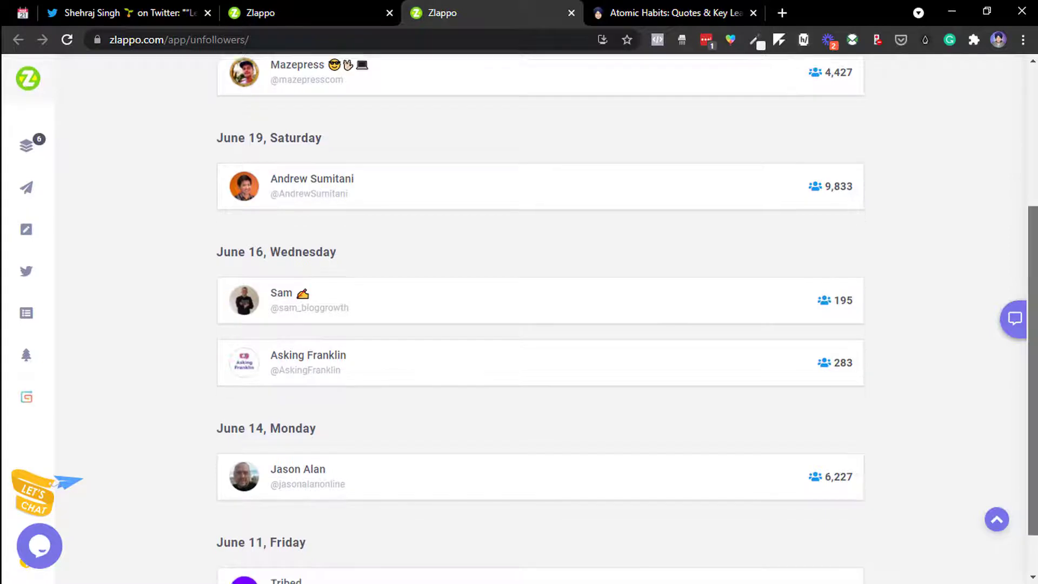
pyautogui.scroll(5, 669, 502)
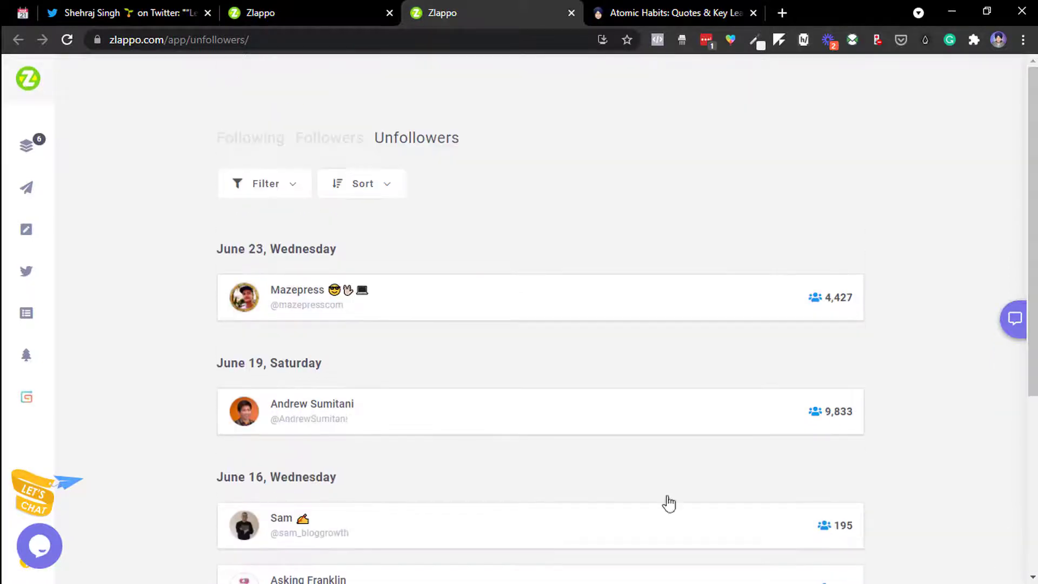
# Open the Evergreen List from the Unfollowers page and dismiss the empty Schedule a Post form.
pyautogui.moveTo(11, 411)
pyautogui.click(80, 373)
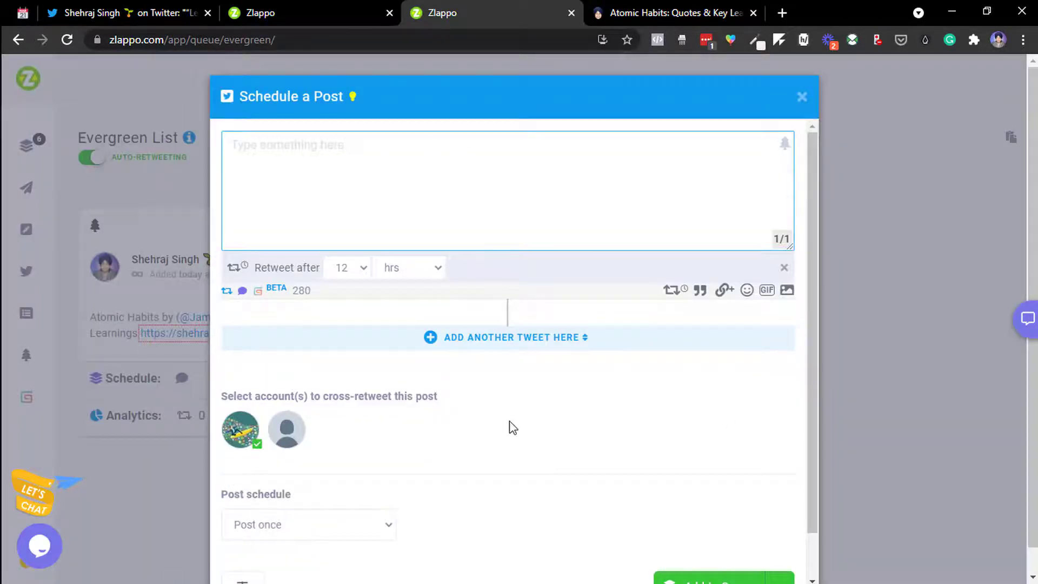
pyautogui.click(149, 277)
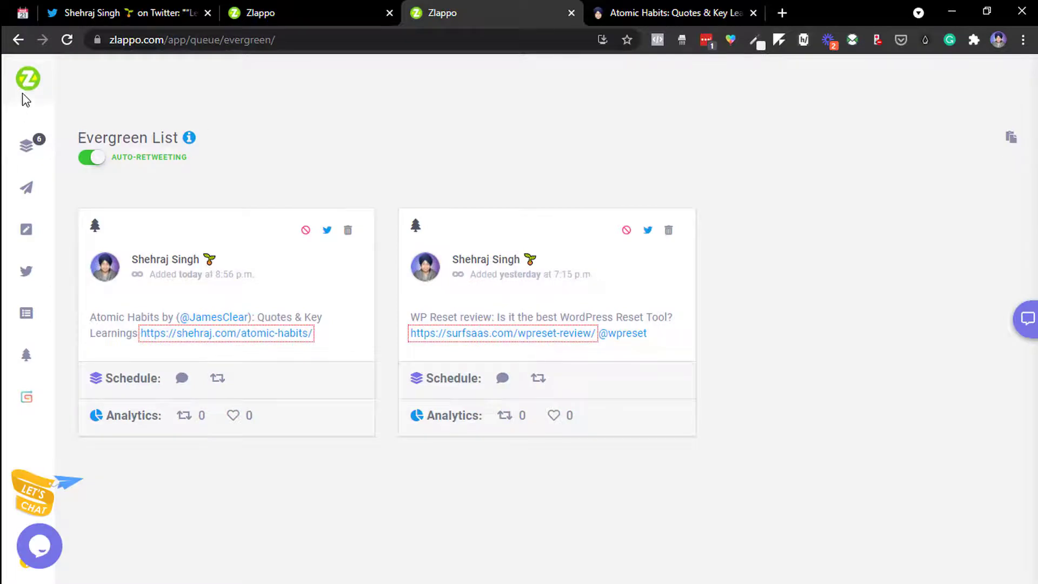
# Open the Gumroad flash sale form, stay in it when asked to leave, and examine the product choice and sale fields.
pyautogui.click(29, 143)
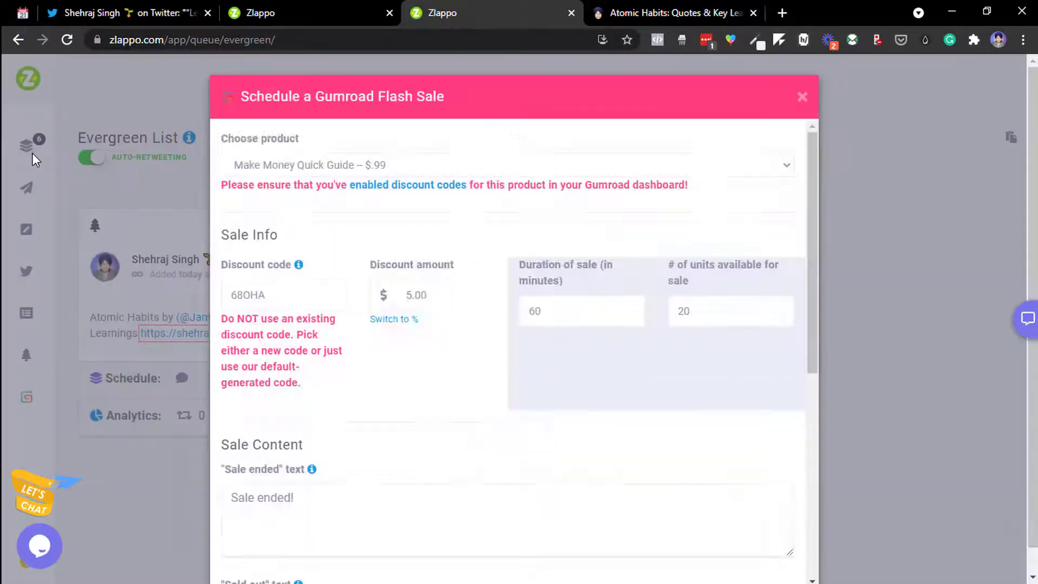
pyautogui.click(38, 155)
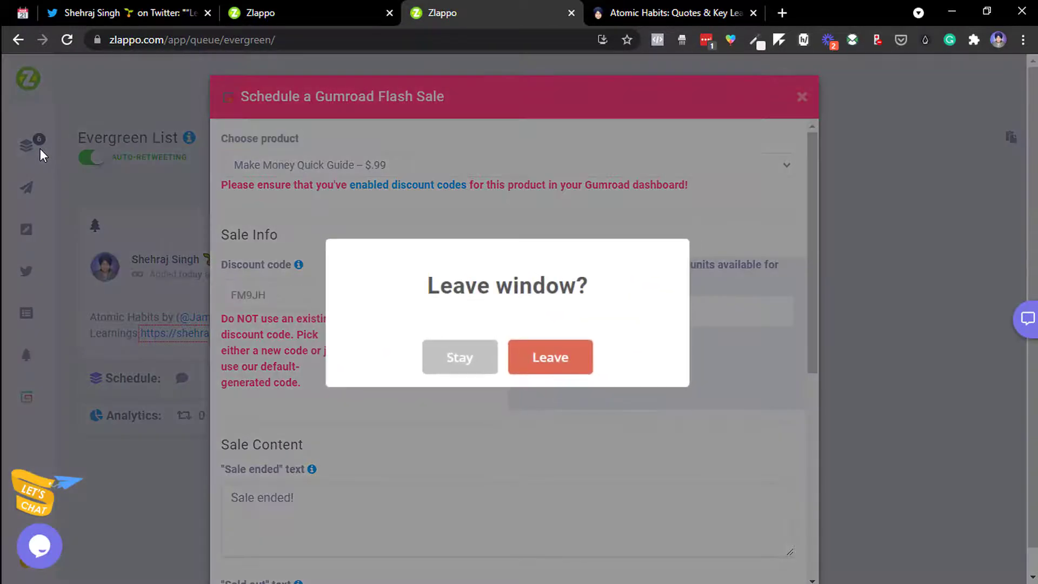
pyautogui.click(487, 356)
pyautogui.click(432, 166)
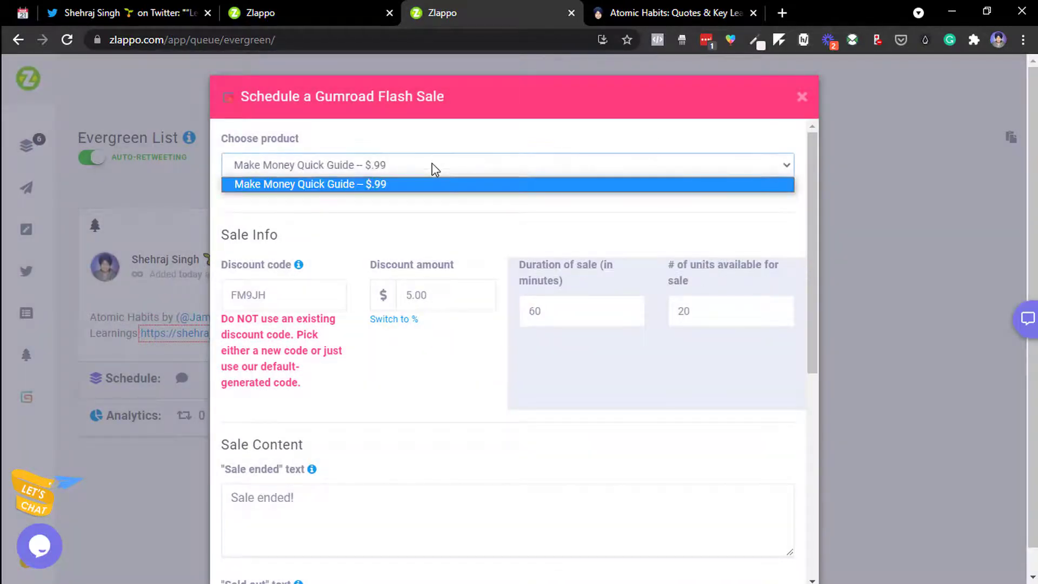
pyautogui.click(435, 170)
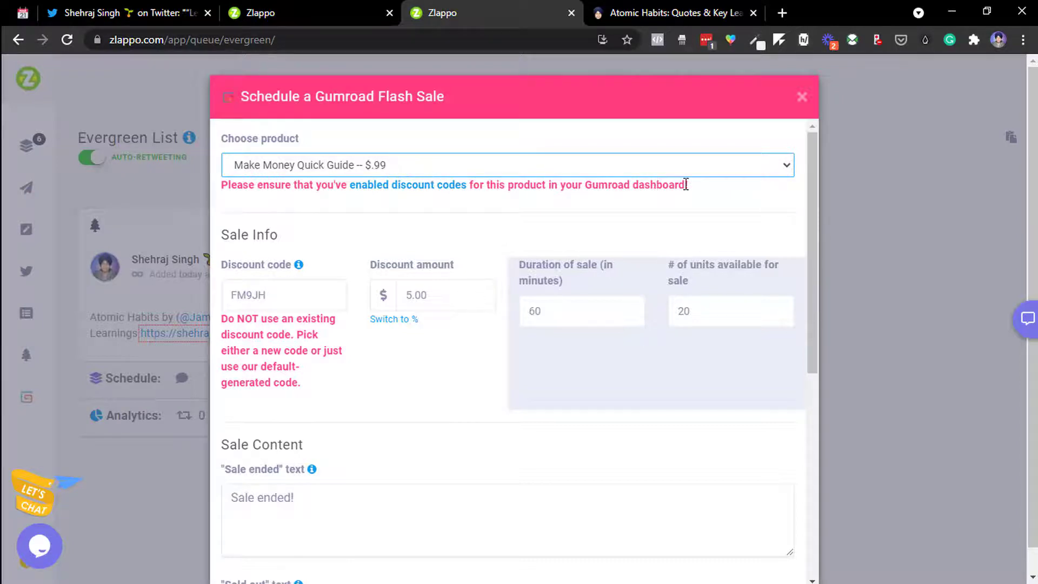
pyautogui.moveTo(804, 231); pyautogui.dragTo(809, 255)
pyautogui.click(802, 303)
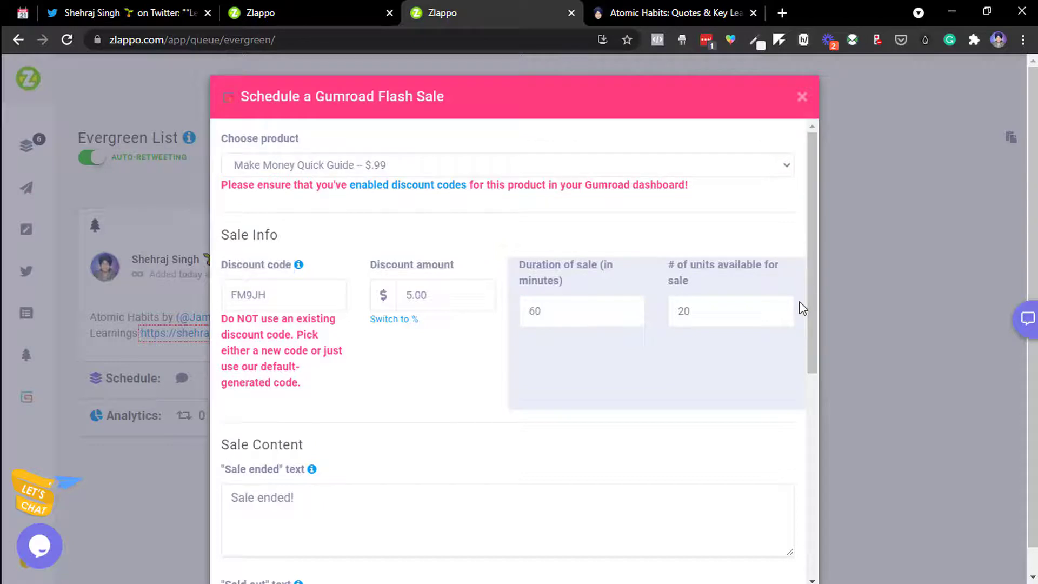
# Set the flash sale's discount code to JUNE20.
pyautogui.click(291, 283)
pyautogui.doubleClick(291, 283)
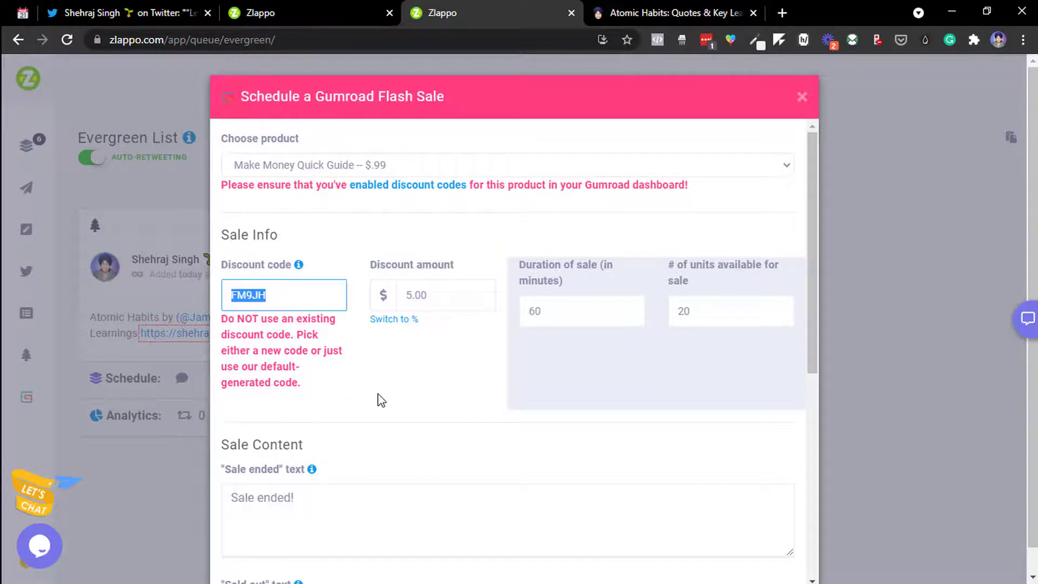
pyautogui.click(377, 399)
pyautogui.doubleClick(334, 306)
pyautogui.write('JUME')
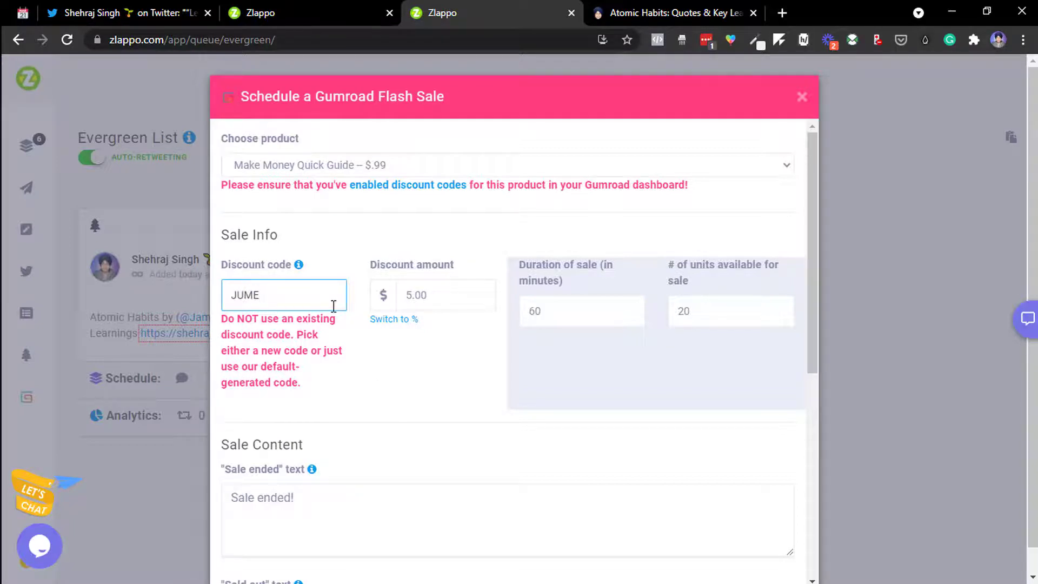
pyautogui.write('NEEDUT')
# Switch the flash sale discount to a percentage of 20 and go through the sale duration and available units fields.
pyautogui.click(418, 302)
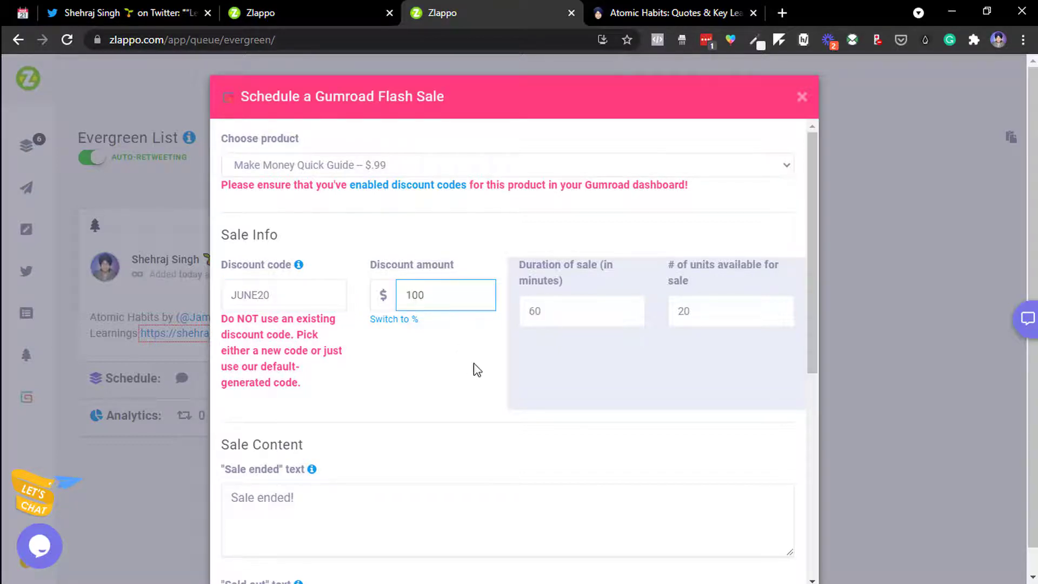
pyautogui.click(415, 321)
pyautogui.click(434, 295)
pyautogui.write('1')
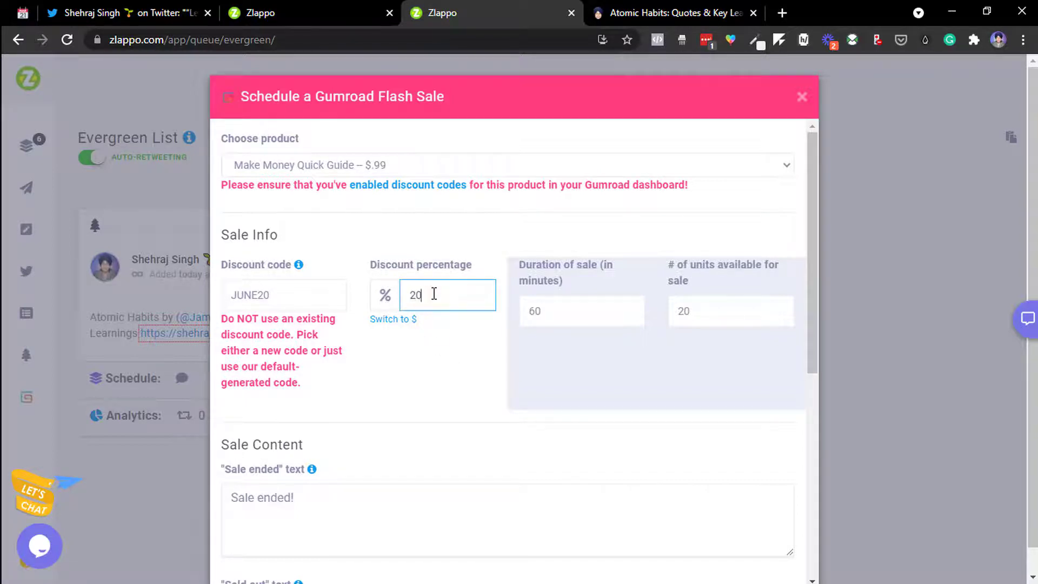
pyautogui.click(581, 318)
pyautogui.click(681, 311)
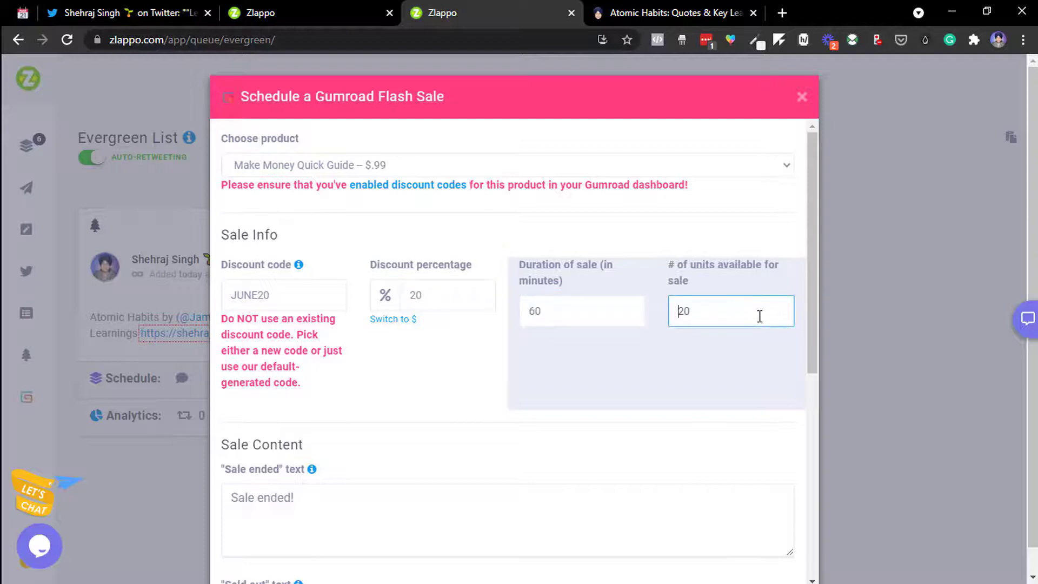
# Discard the Gumroad flash sale after viewing its remaining fields, and return to the Zlappo queue.
pyautogui.moveTo(814, 349); pyautogui.dragTo(788, 134)
pyautogui.click(802, 96)
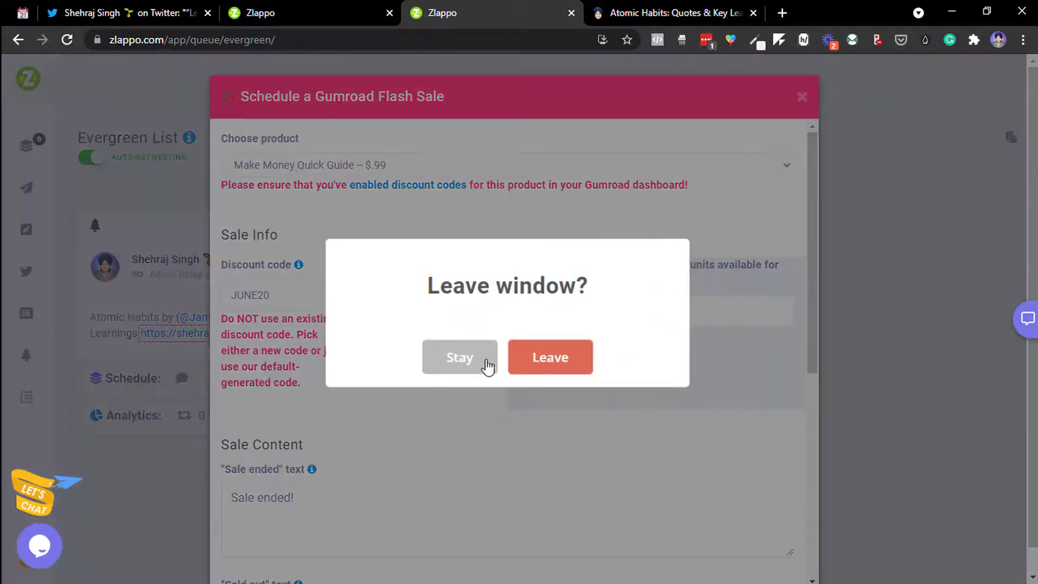
pyautogui.click(521, 376)
pyautogui.click(63, 162)
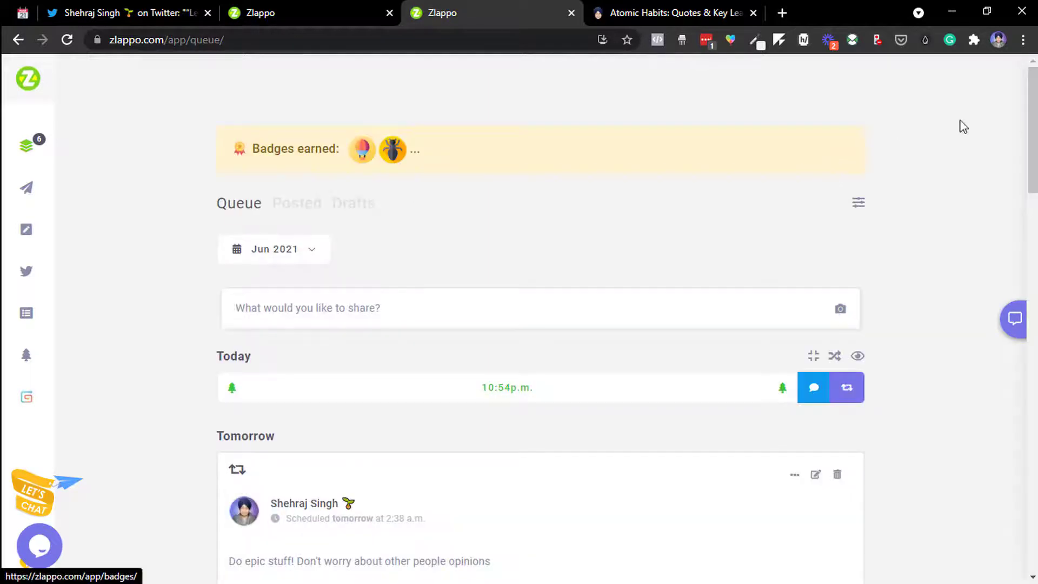
# Switch to Twitter, open the account's own profile and show the list of accounts it follows.
pyautogui.click(138, 10)
pyautogui.click(101, 338)
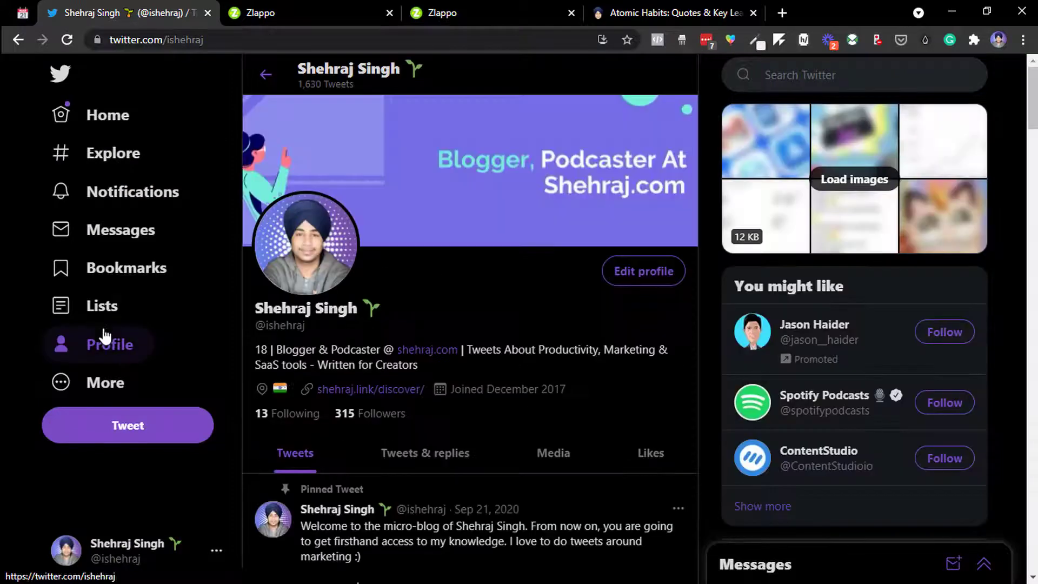
pyautogui.click(295, 414)
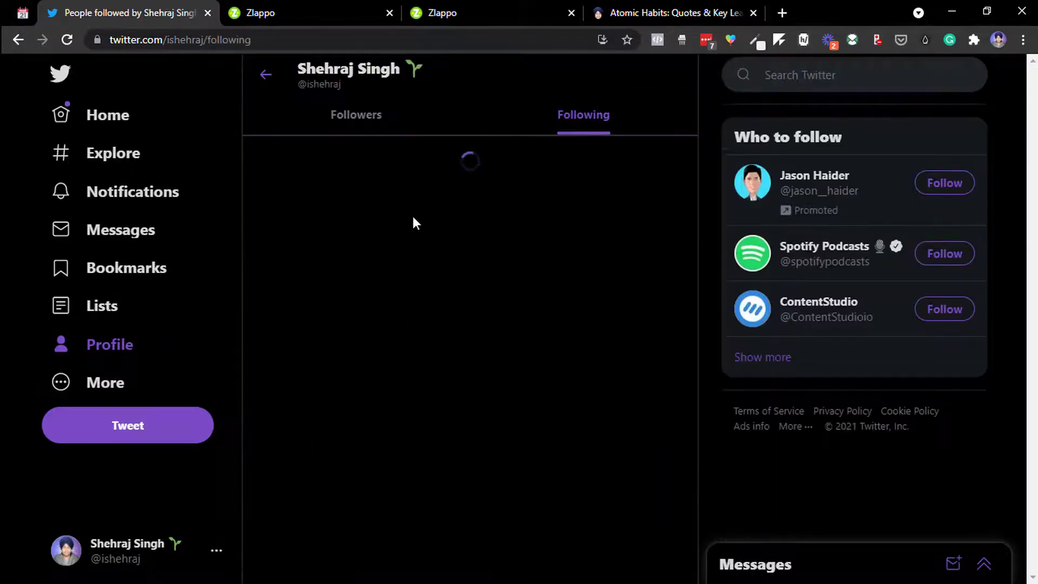
# Open the followed Superman account's profile and read its pinned self-awareness thread through to the Gumroad guide promotion near the end.
pyautogui.click(527, 305)
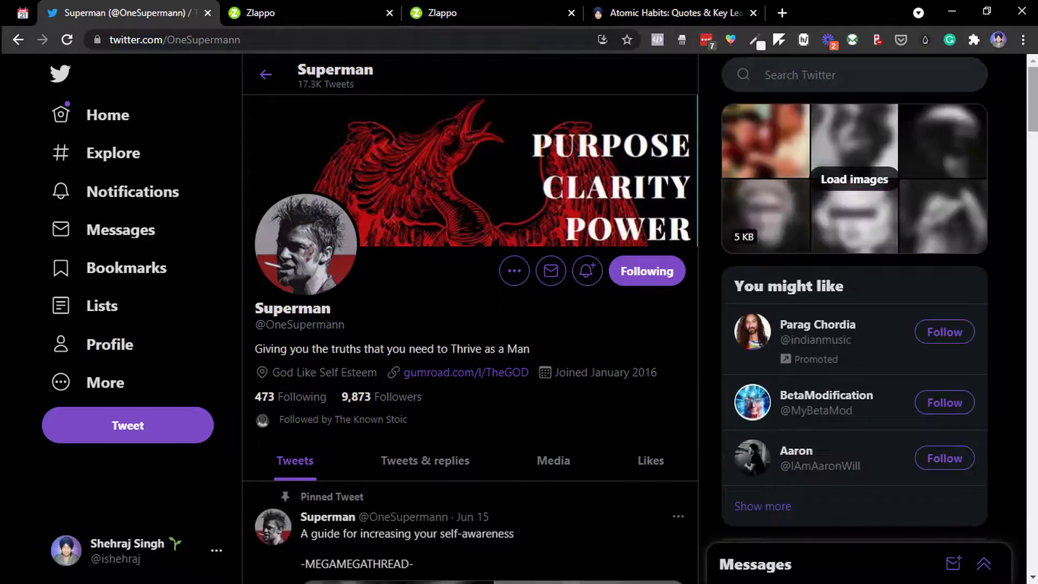
pyautogui.scroll(-8, 1035, 171)
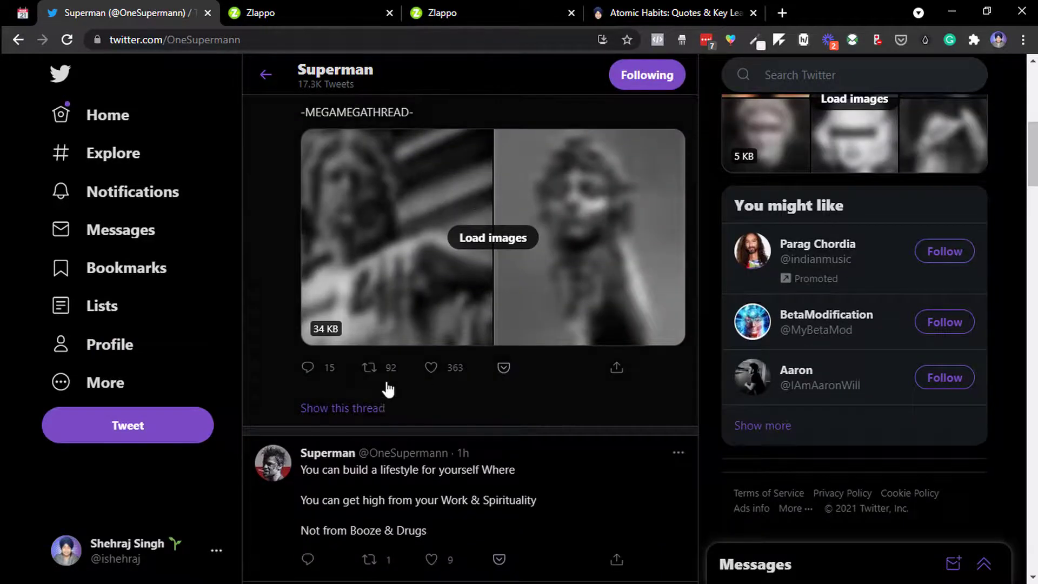
pyautogui.click(332, 416)
pyautogui.scroll(-10, 1033, 271)
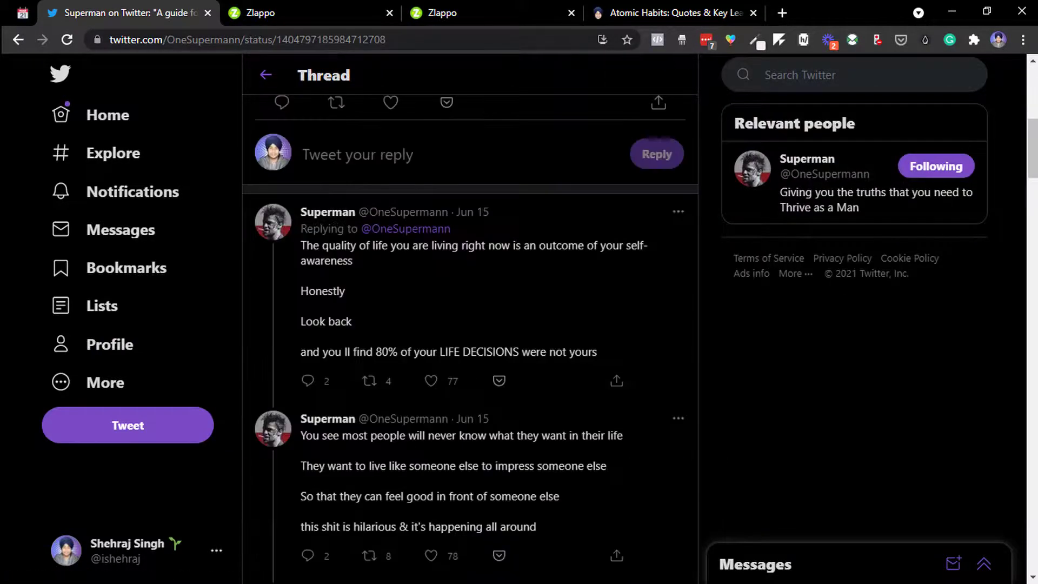
pyautogui.scroll(-15, 471, 335)
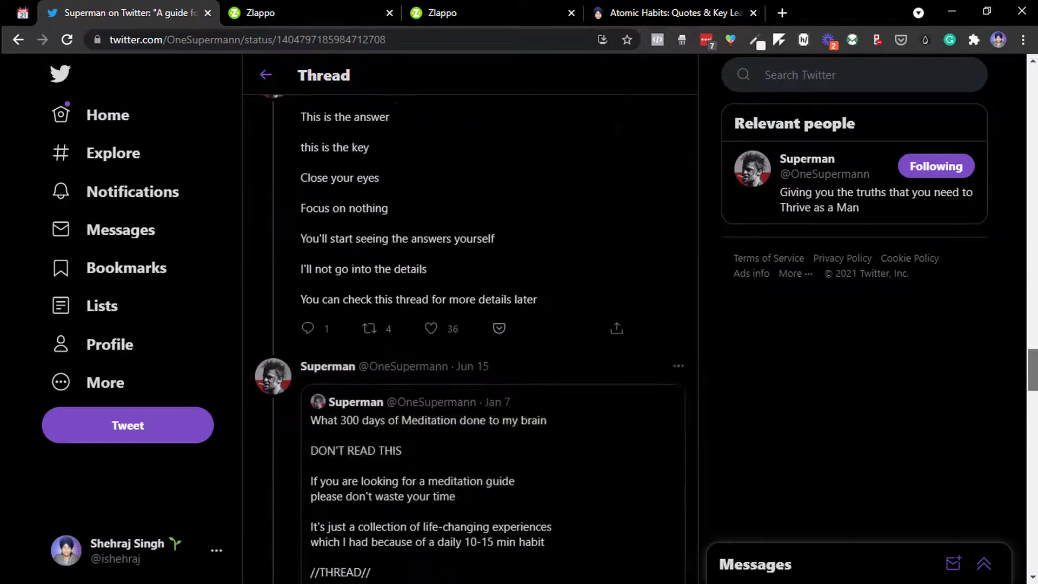
pyautogui.scroll(-10, 492, 335)
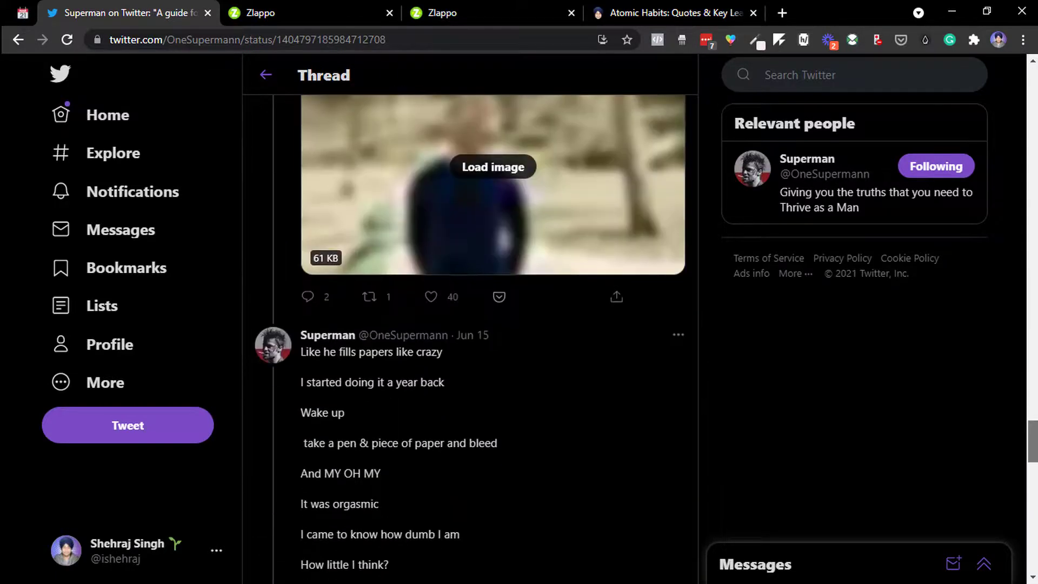
pyautogui.scroll(-15, 470, 335)
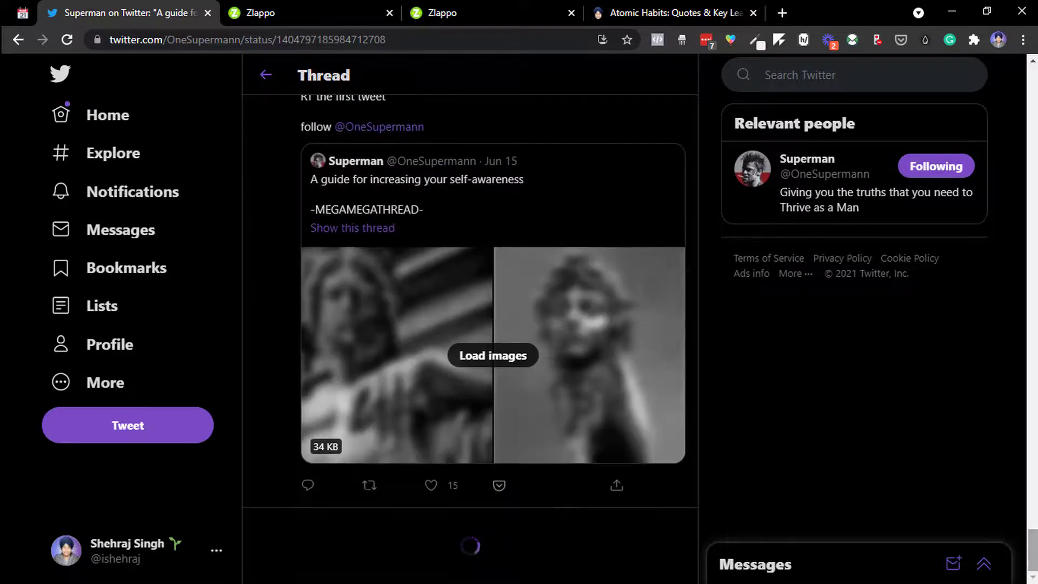
pyautogui.scroll(9, 394, 416)
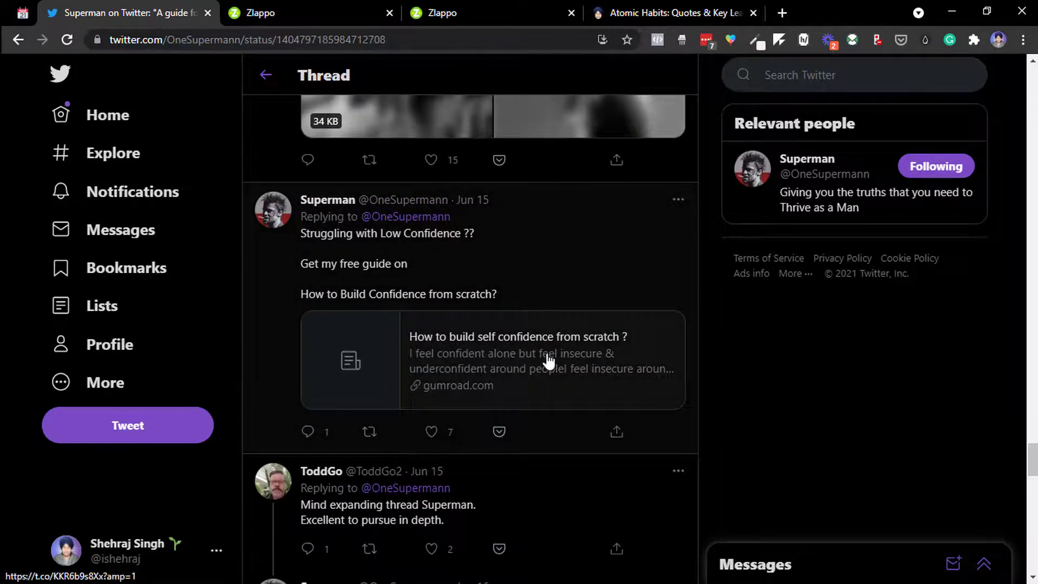
# Open the thread's linked Gumroad self-confidence guide, close the Twitter thread, read the product page and close it.
pyautogui.click(548, 360)
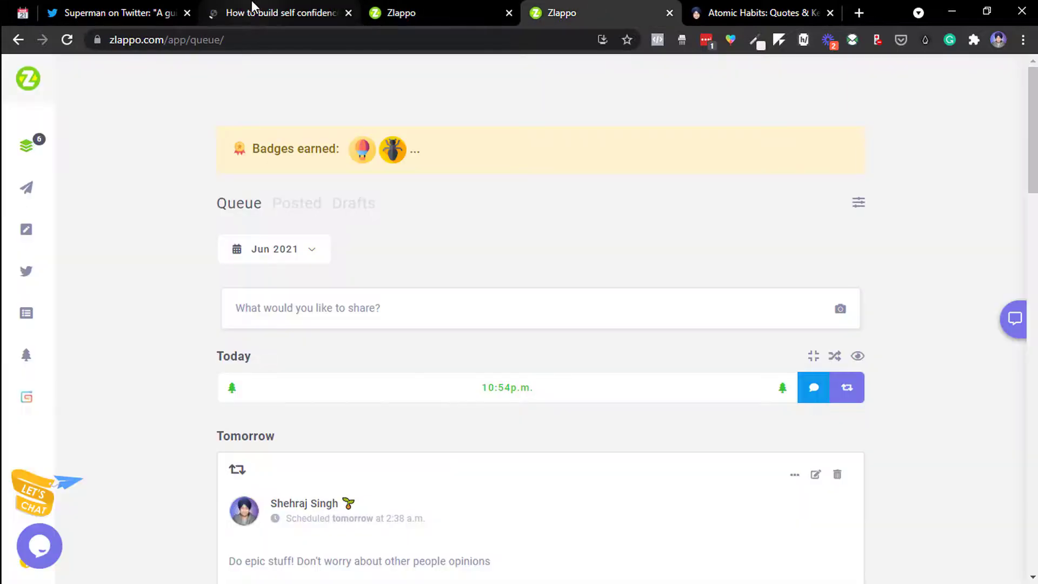
pyautogui.click(129, 3)
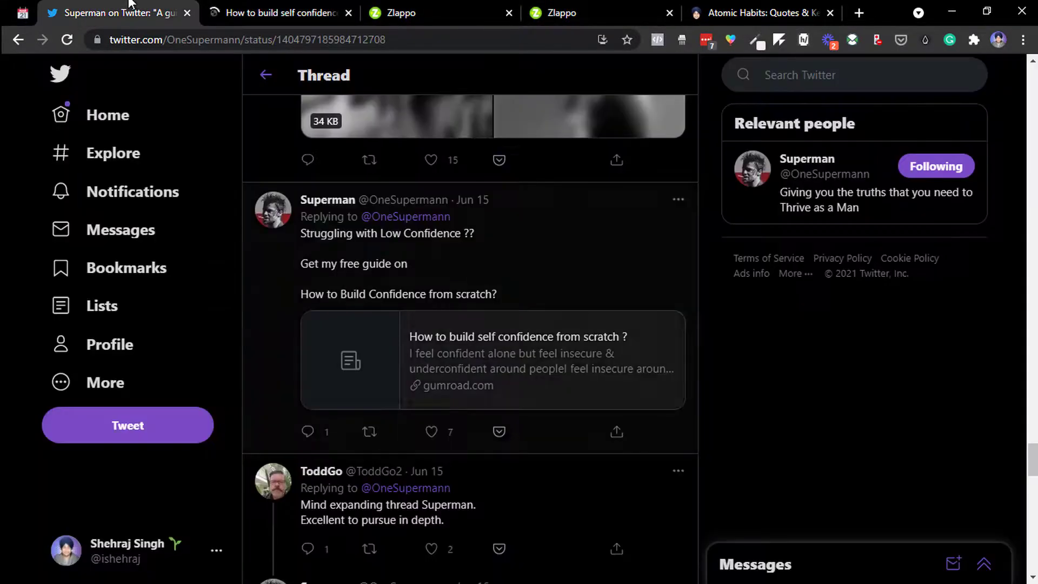
pyautogui.click(187, 12)
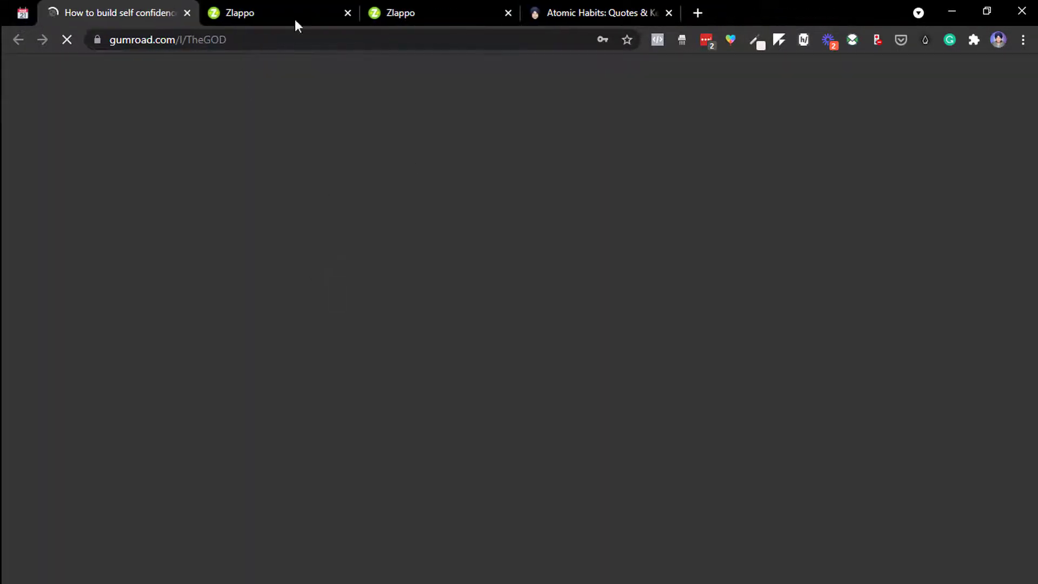
pyautogui.scroll(-5, 534, 293)
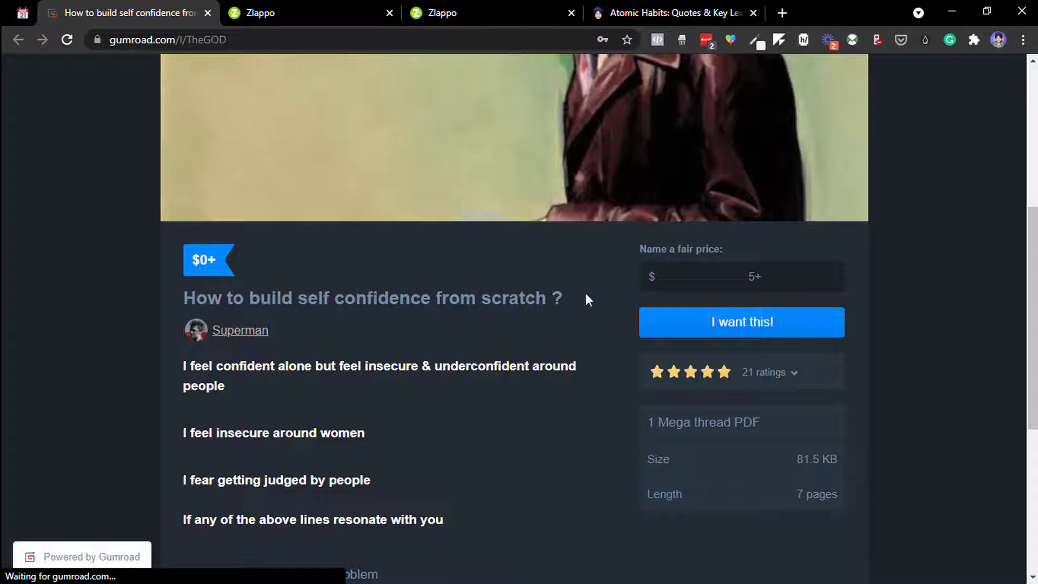
pyautogui.scroll(-3, 624, 487)
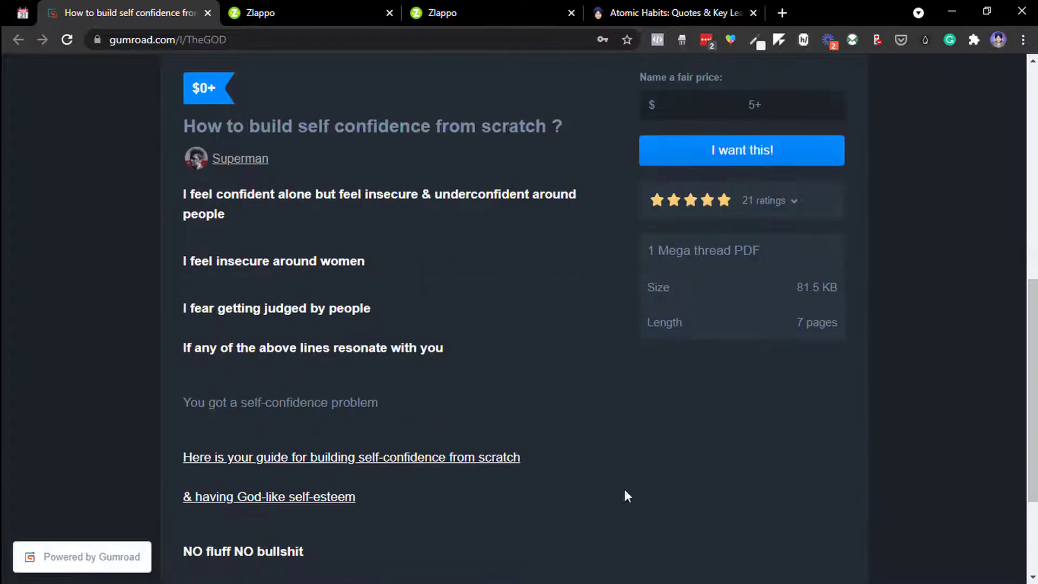
pyautogui.moveTo(296, 153); pyautogui.dragTo(699, 547)
pyautogui.click(700, 547)
pyautogui.scroll(-3, 846, 541)
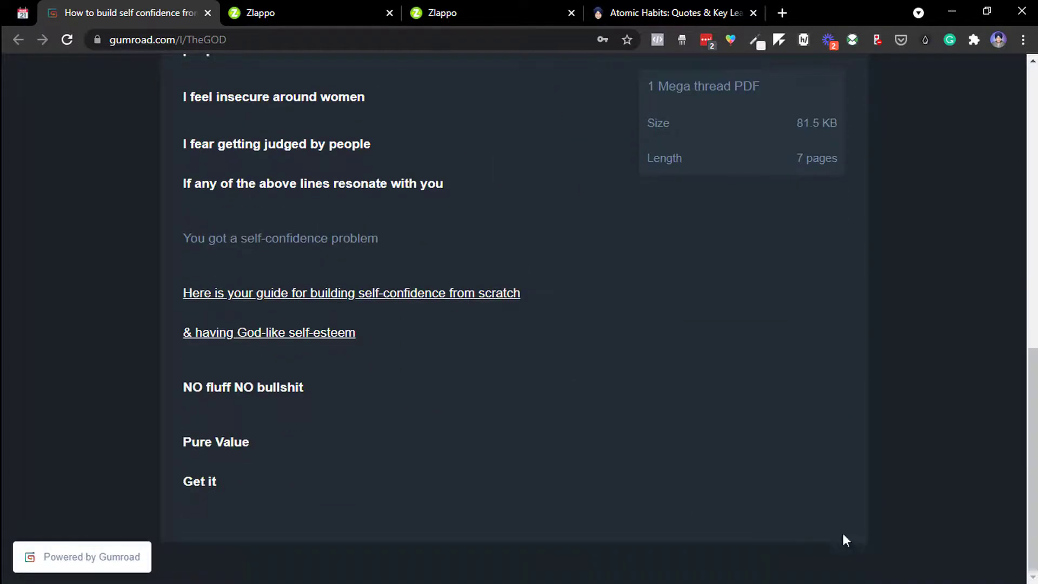
pyautogui.hotkey('ctrl', 'w')
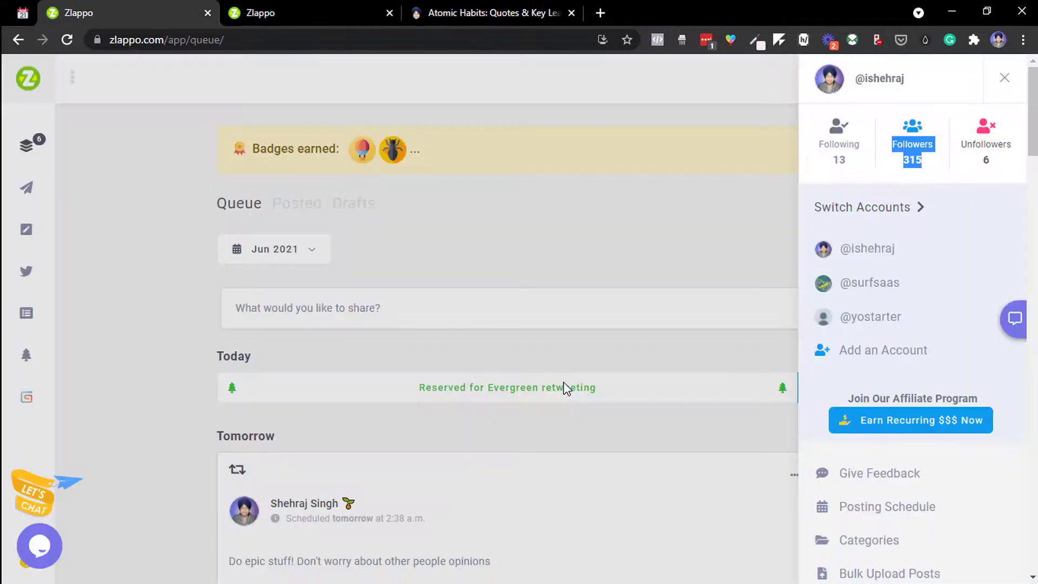
# Compare the two open Zlappo pages and close the one with the account side menu showing.
pyautogui.click(387, 4)
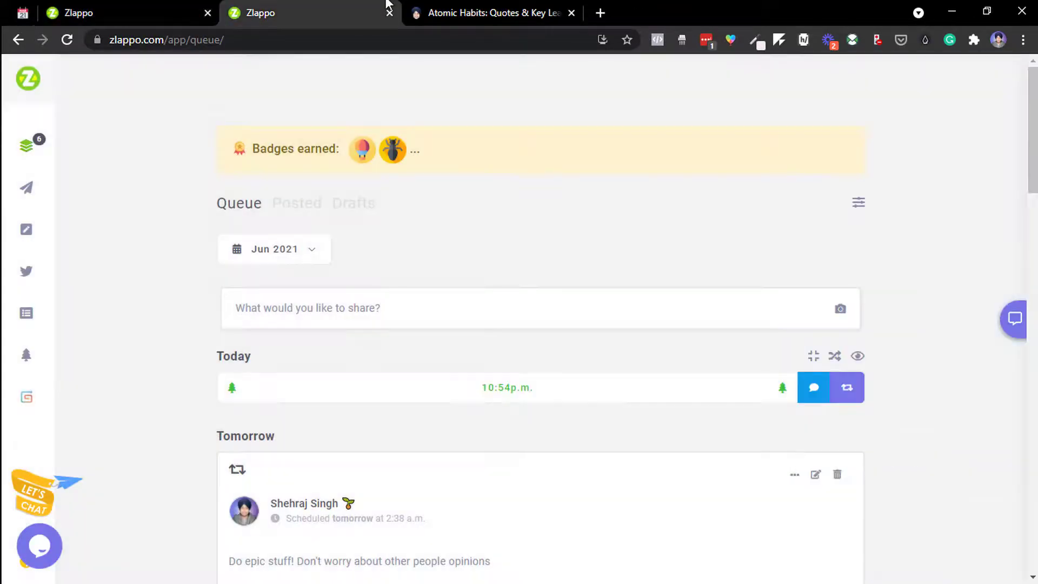
pyautogui.click(150, 11)
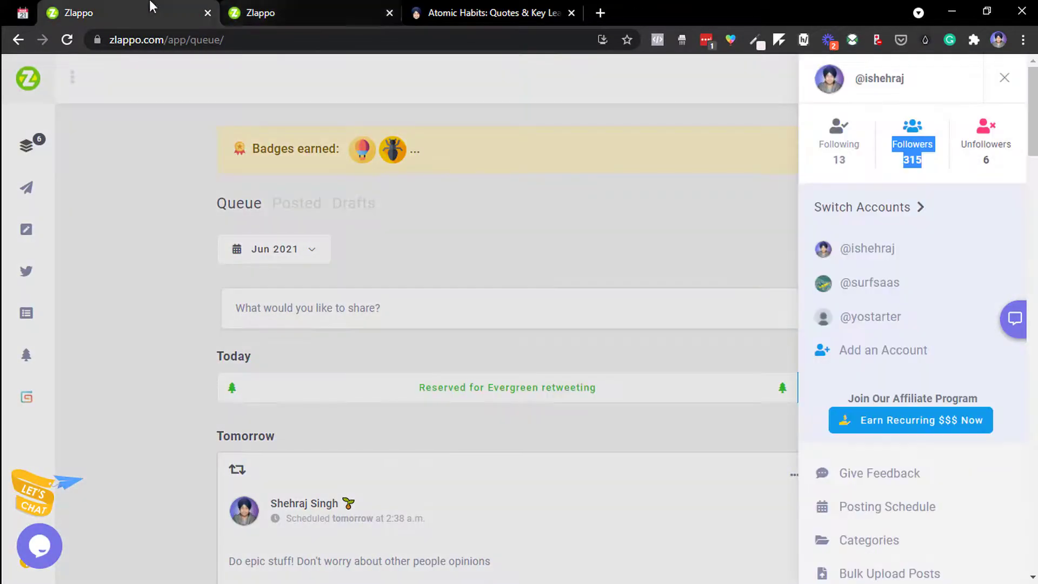
pyautogui.click(207, 13)
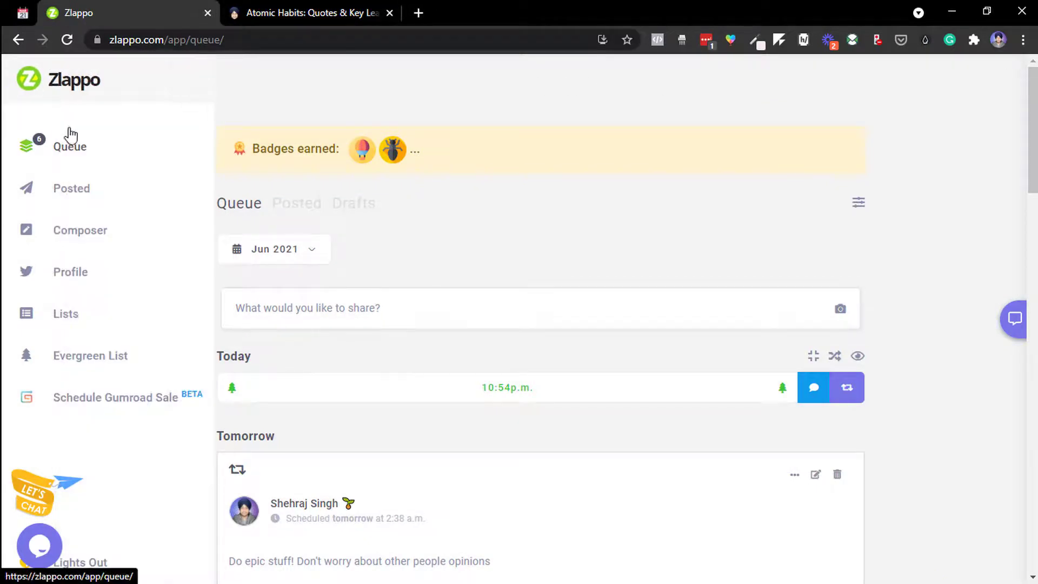
# Reload the Zlappo queue, look through its upcoming time slots, return to its start and close the Atomic Habits page.
pyautogui.click(67, 141)
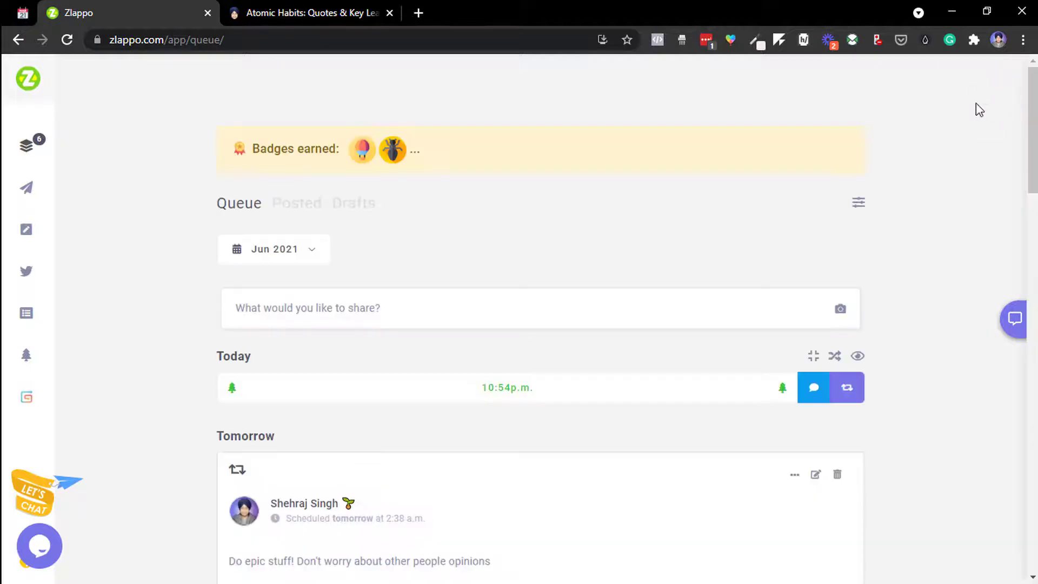
pyautogui.moveTo(1027, 93); pyautogui.dragTo(1030, 514)
pyautogui.moveTo(103, 465)
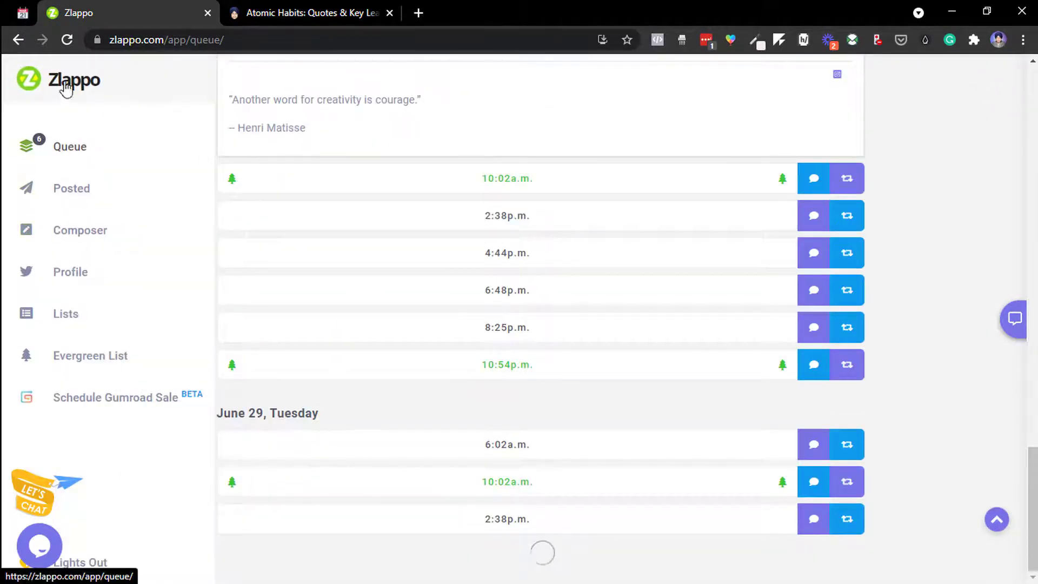
pyautogui.click(64, 86)
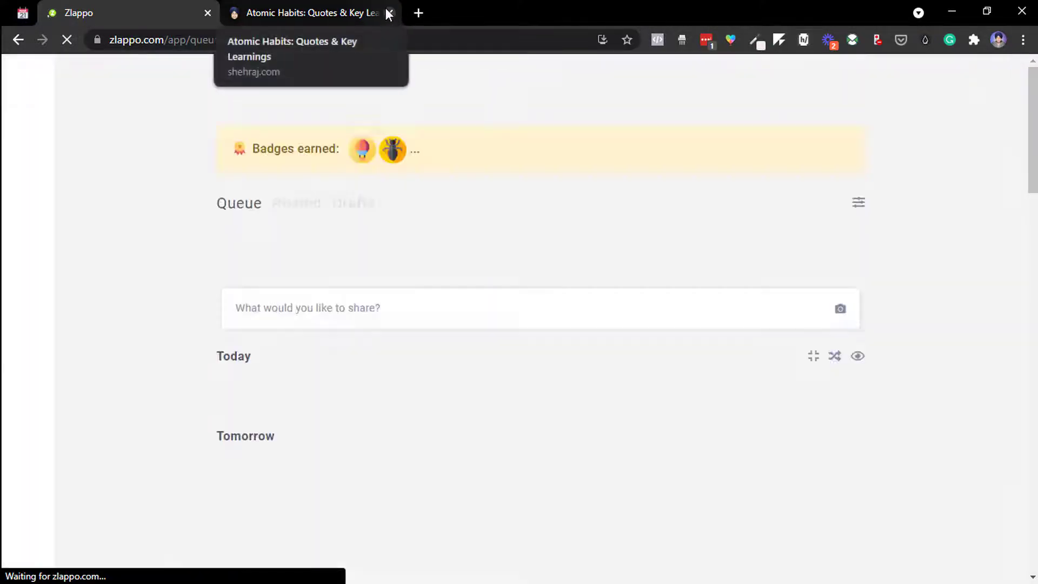
pyautogui.click(389, 13)
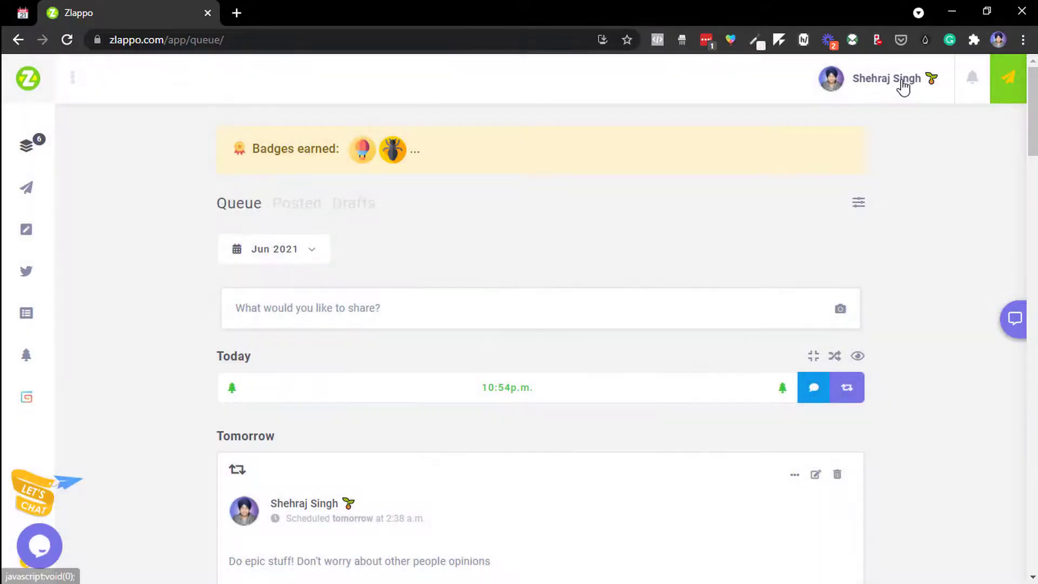
# Open the Zlappo account menu, close the Twitter profile page opened from it, and look through the menu's remaining options.
pyautogui.click(897, 79)
pyautogui.click(900, 79)
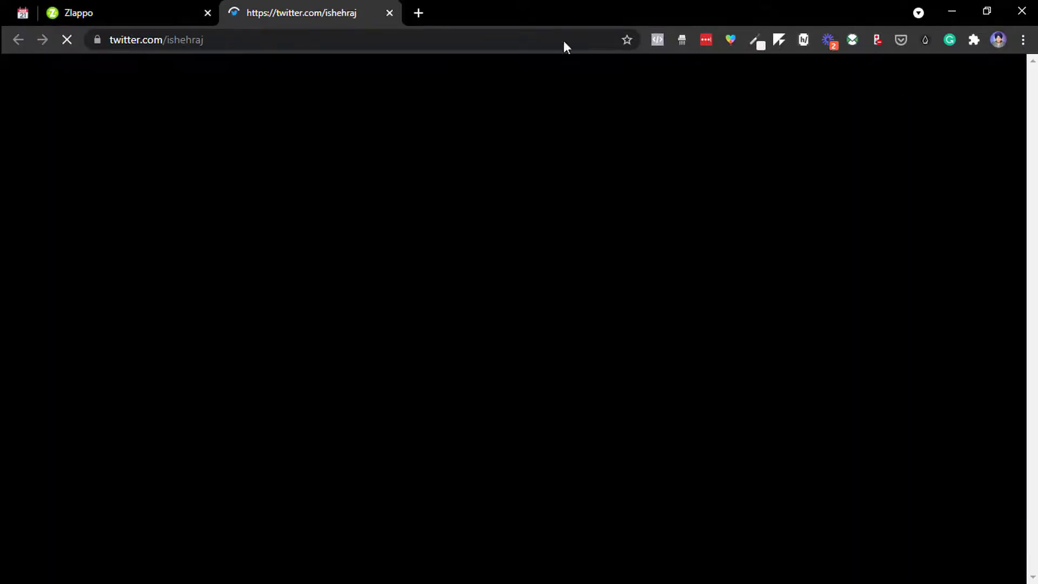
pyautogui.click(389, 13)
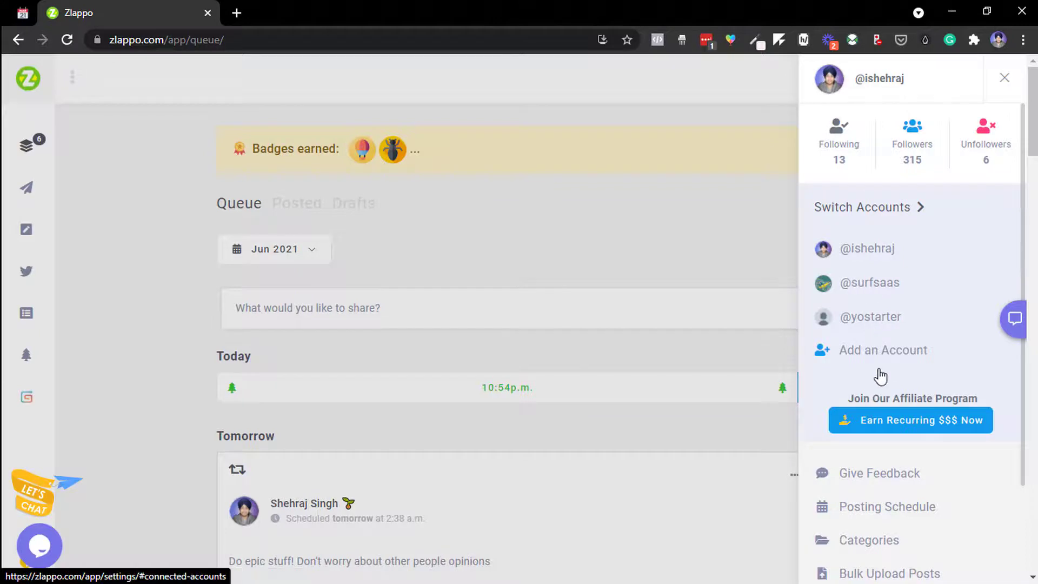
pyautogui.scroll(-2, 1026, 411)
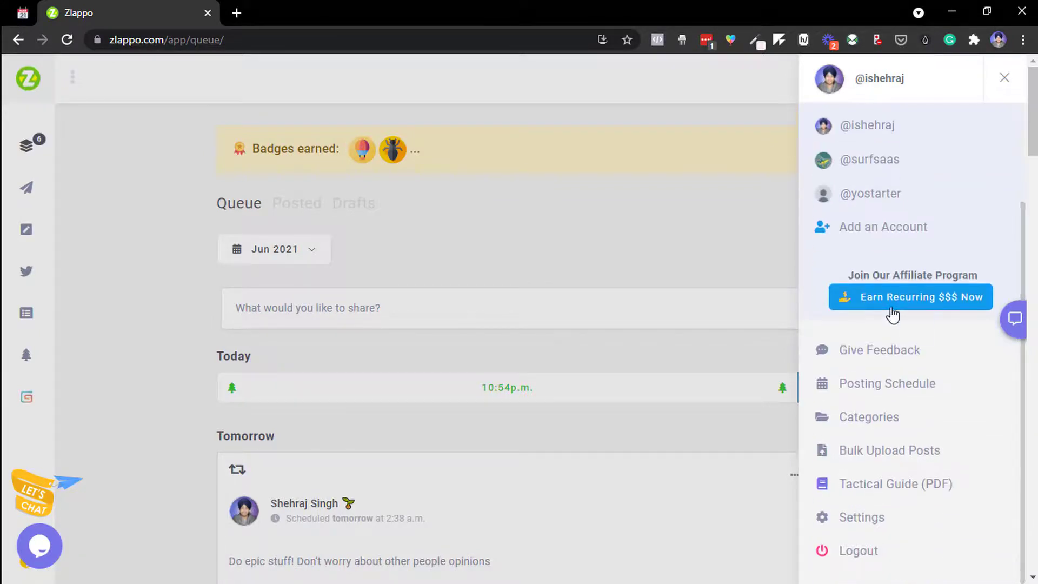
# Open the affiliate program page and review its recurring commissions per plan and the promotional images.
pyautogui.click(893, 313)
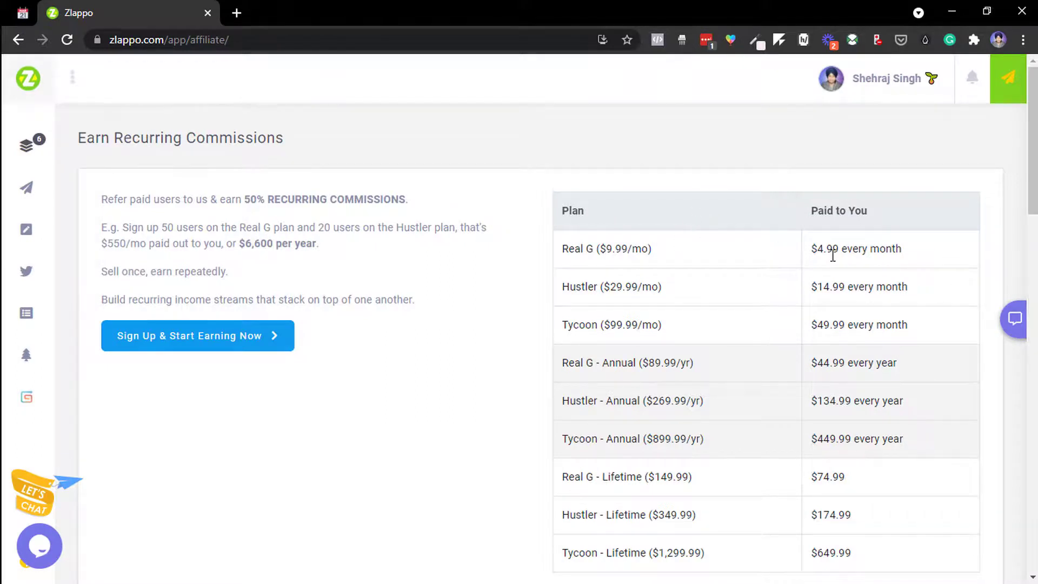
pyautogui.moveTo(858, 245); pyautogui.dragTo(709, 480)
pyautogui.click(723, 387)
pyautogui.click(751, 344)
pyautogui.scroll(-10, 750, 344)
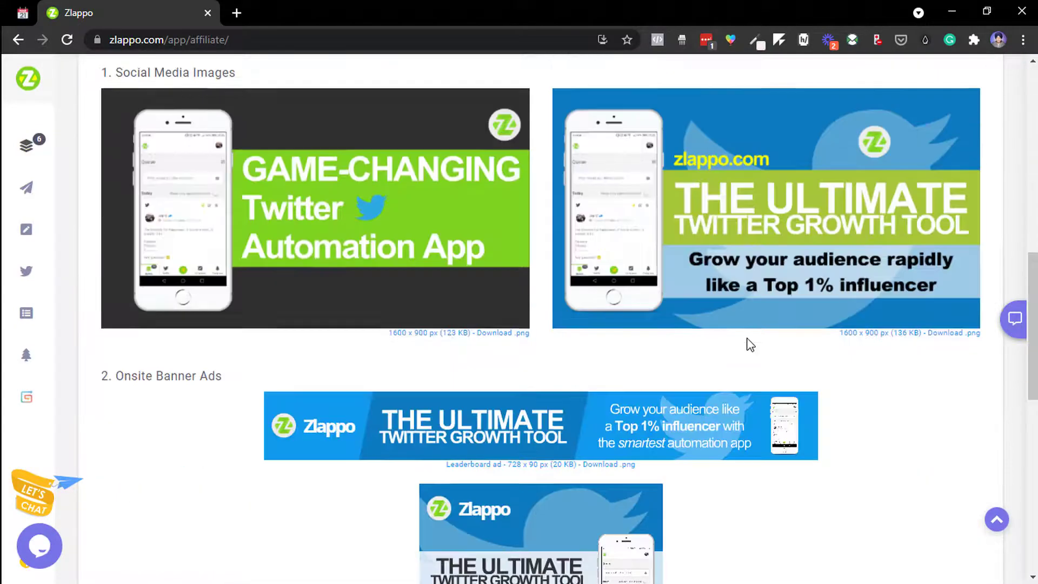
pyautogui.scroll(15, 751, 344)
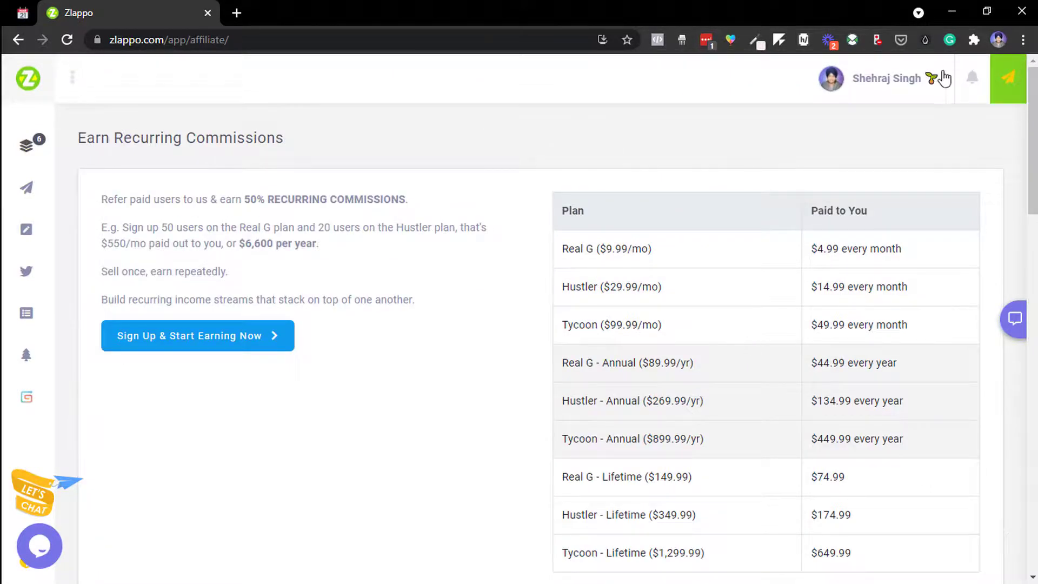
# Open the posting schedule, view the options for adding a Monday 4 a.m. time slot, and close them without adding it.
pyautogui.click(909, 81)
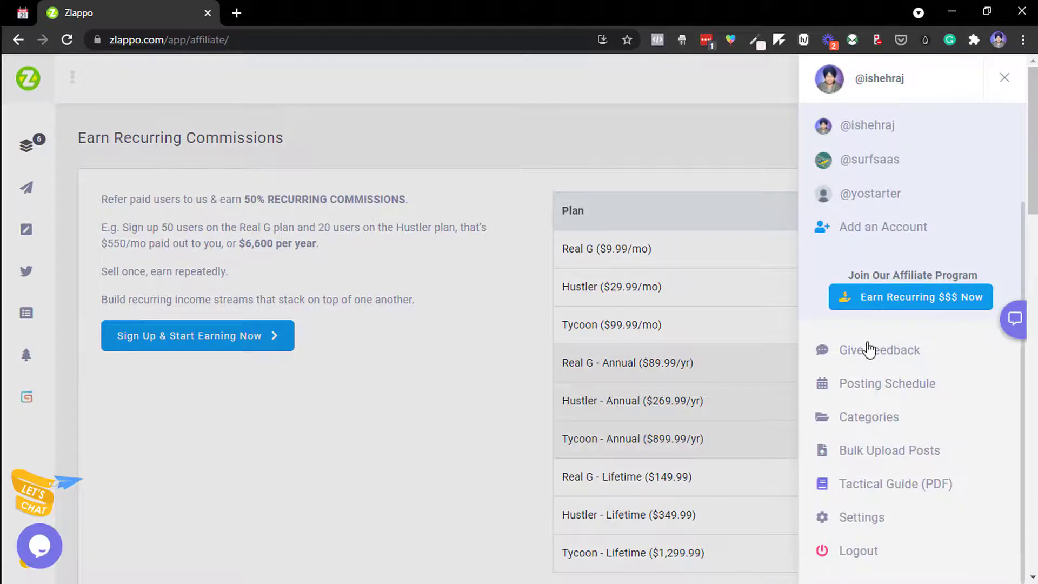
pyautogui.click(867, 389)
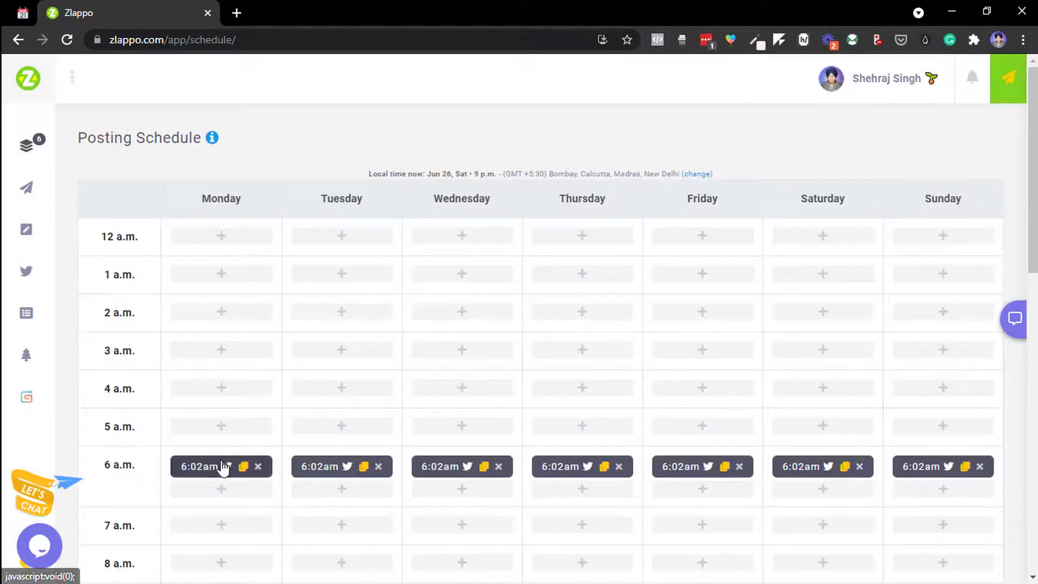
pyautogui.moveTo(204, 462); pyautogui.dragTo(198, 418)
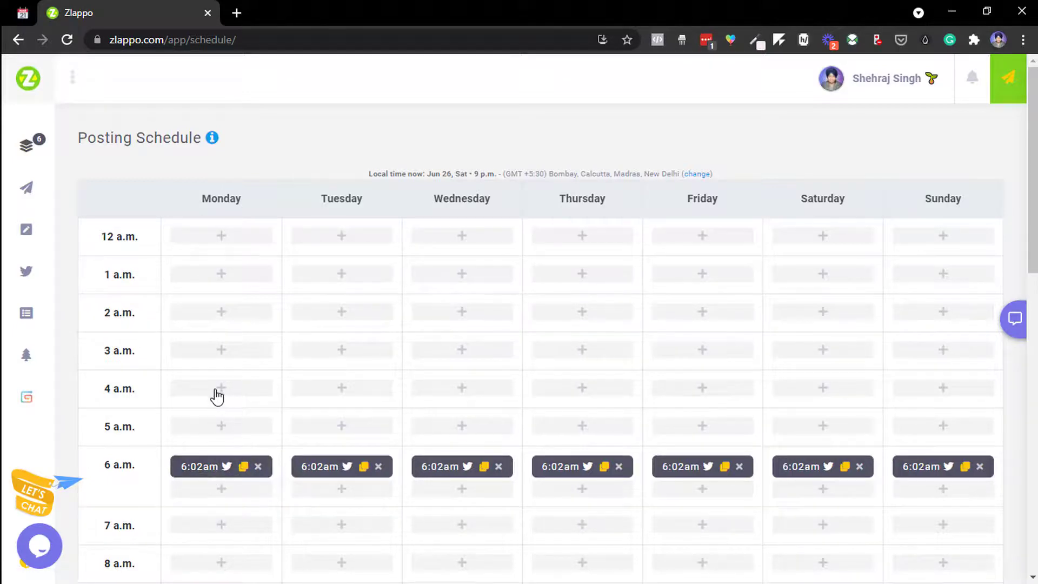
pyautogui.click(219, 389)
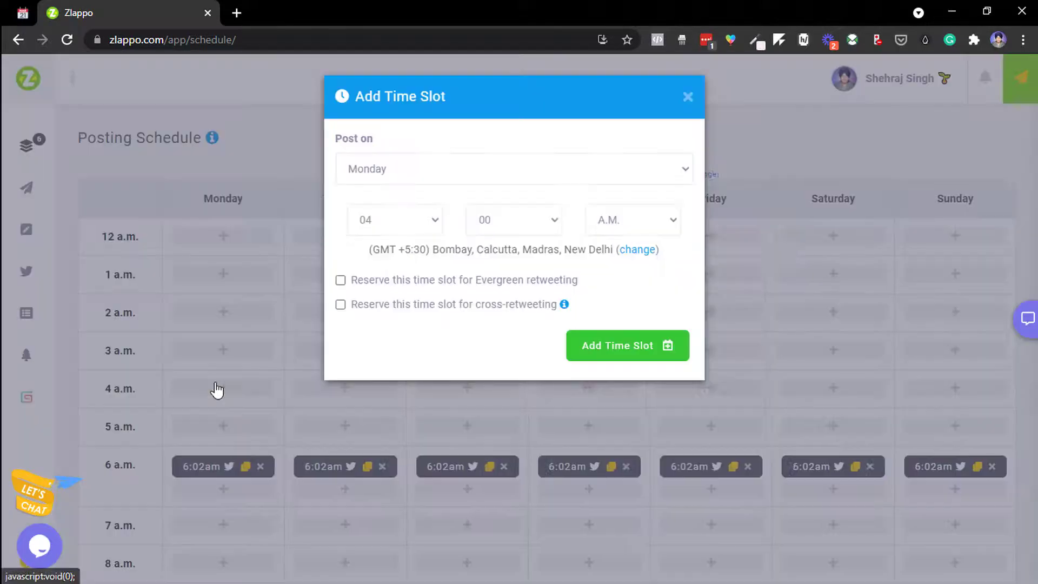
pyautogui.click(691, 96)
# Look through the weekly posting schedule down to its 11 p.m. row, and reopen the account menu.
pyautogui.scroll(-8, 691, 96)
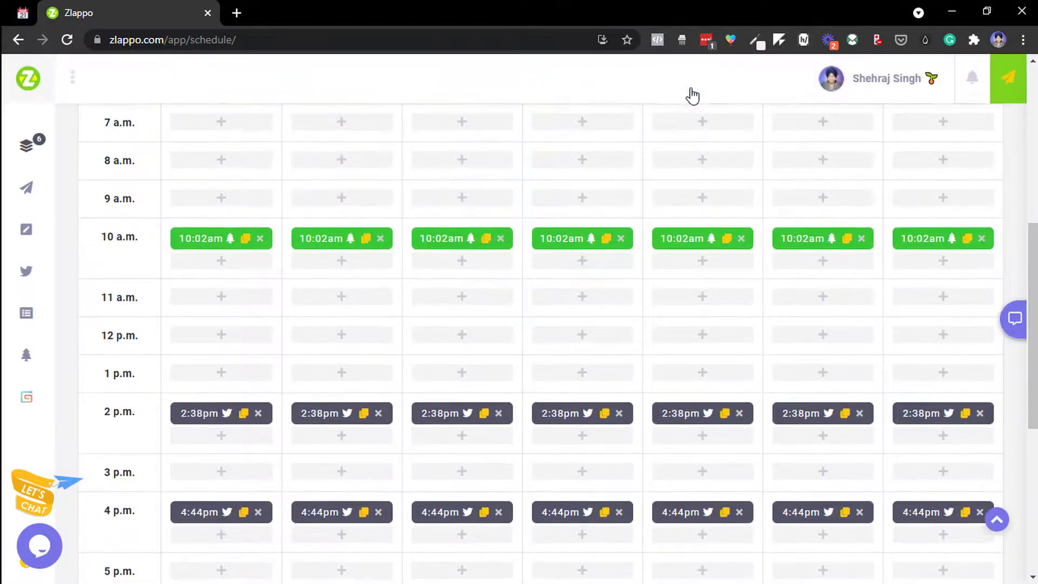
pyautogui.scroll(-6, 692, 96)
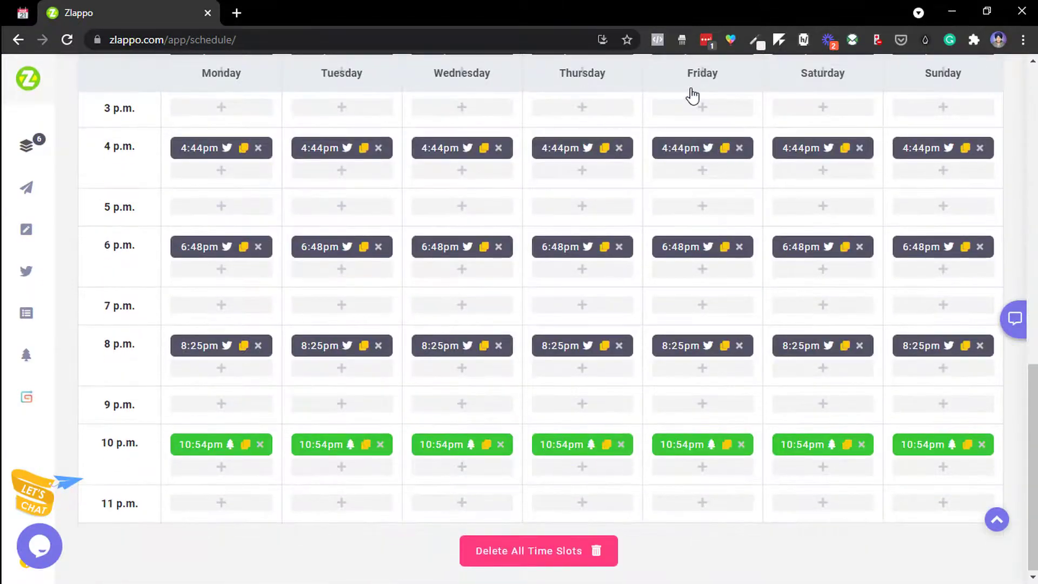
pyautogui.scroll(15, 692, 96)
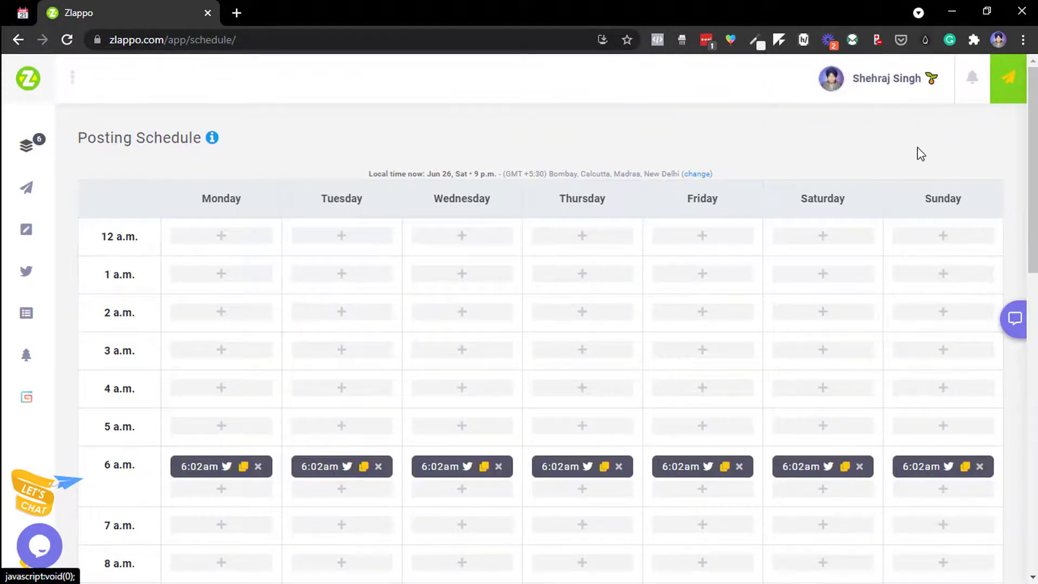
pyautogui.click(917, 92)
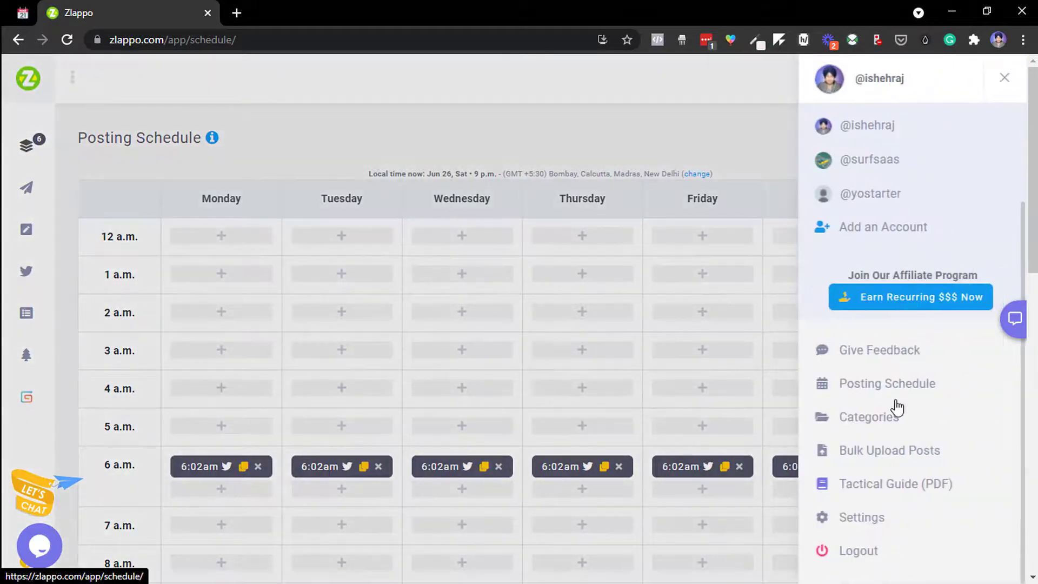
# Open the categories page and fill in a new category named "Lifetime Software deals" with the purple color code.
pyautogui.click(868, 417)
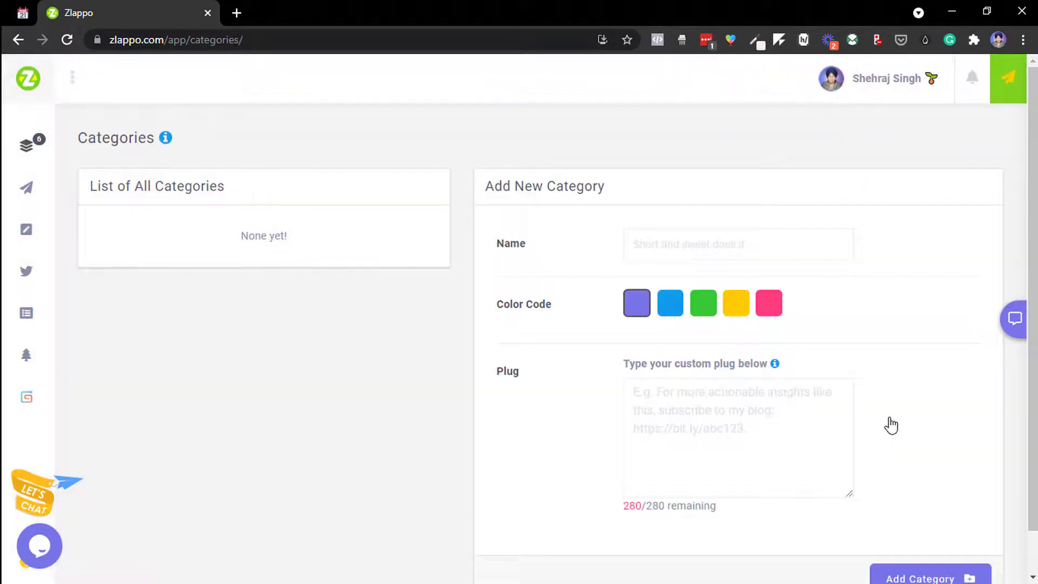
pyautogui.click(717, 254)
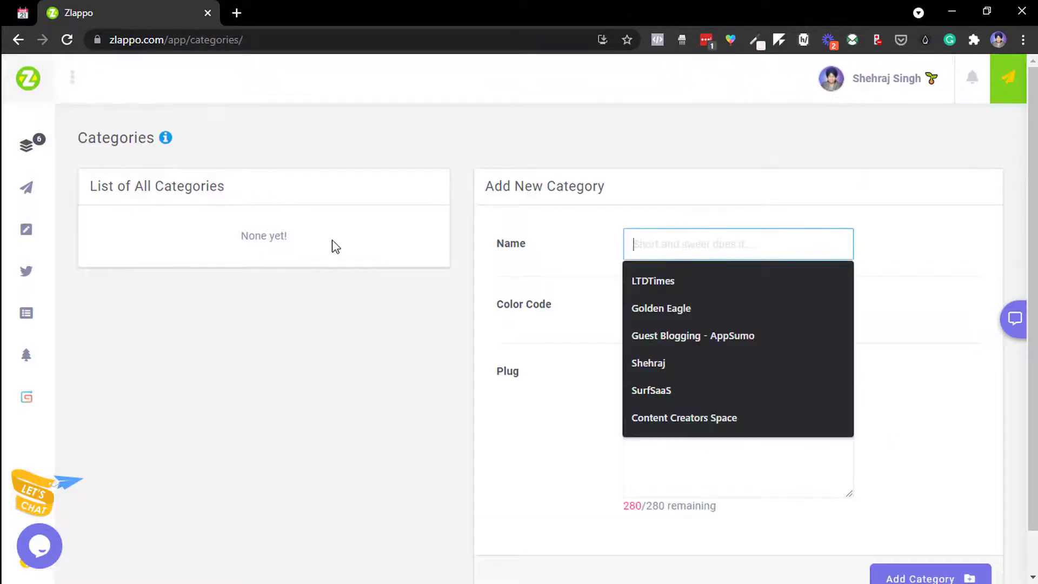
pyautogui.click(168, 139)
pyautogui.click(165, 139)
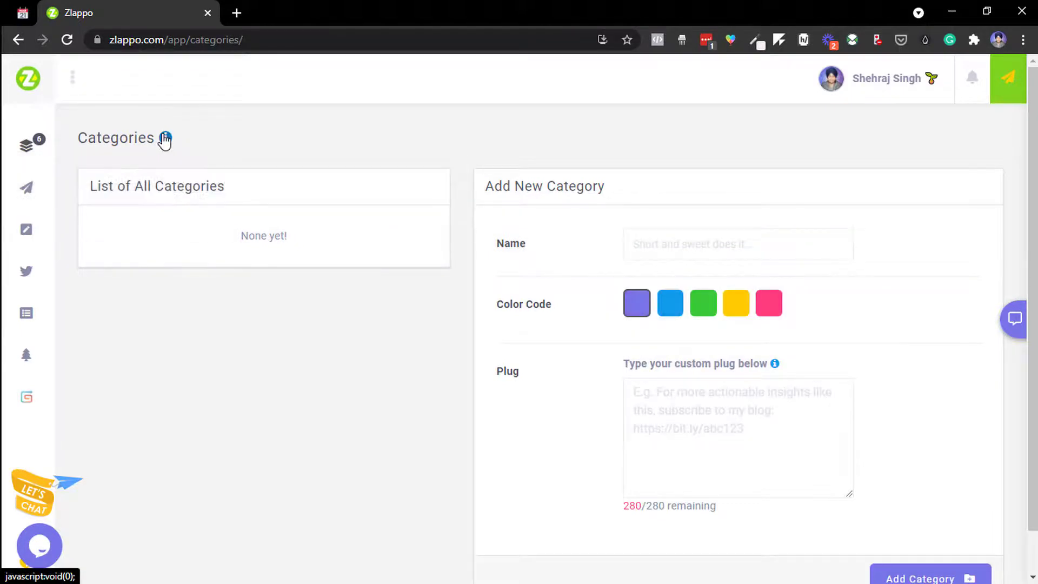
pyautogui.click(742, 254)
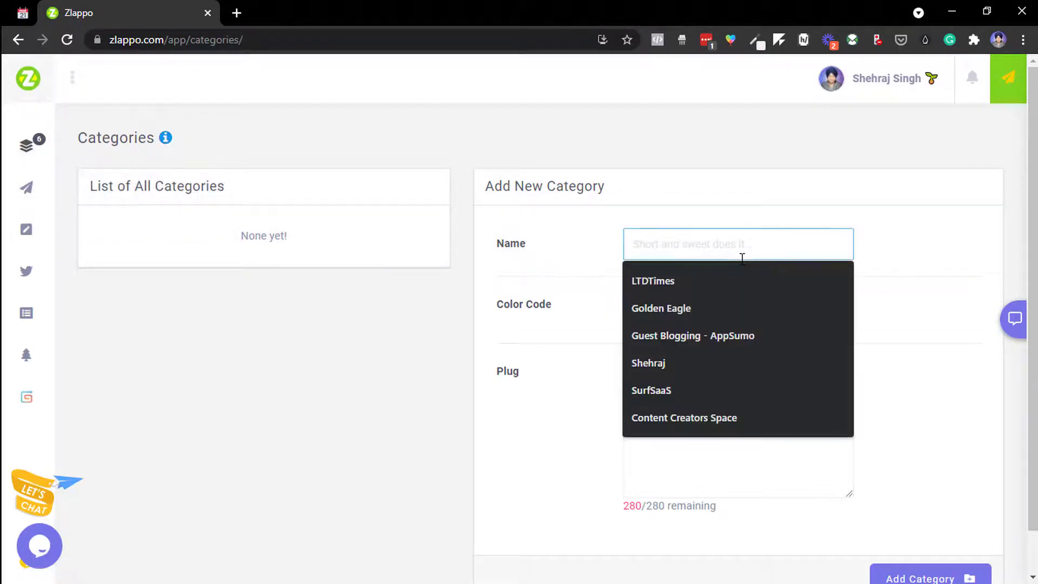
pyautogui.write('L')
pyautogui.press('BackSpace')
pyautogui.write('Lifetime Software deals')
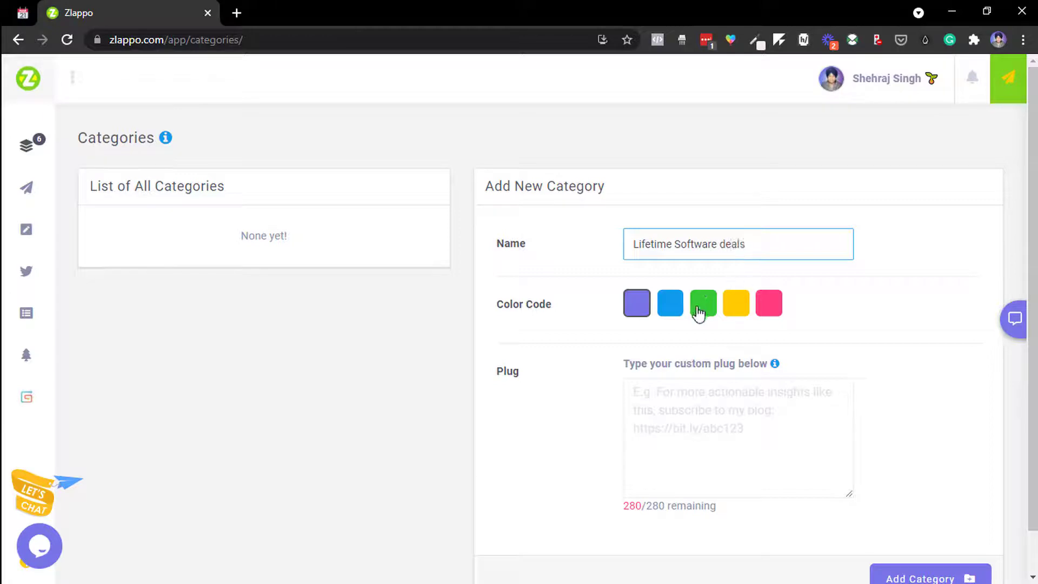
pyautogui.click(643, 309)
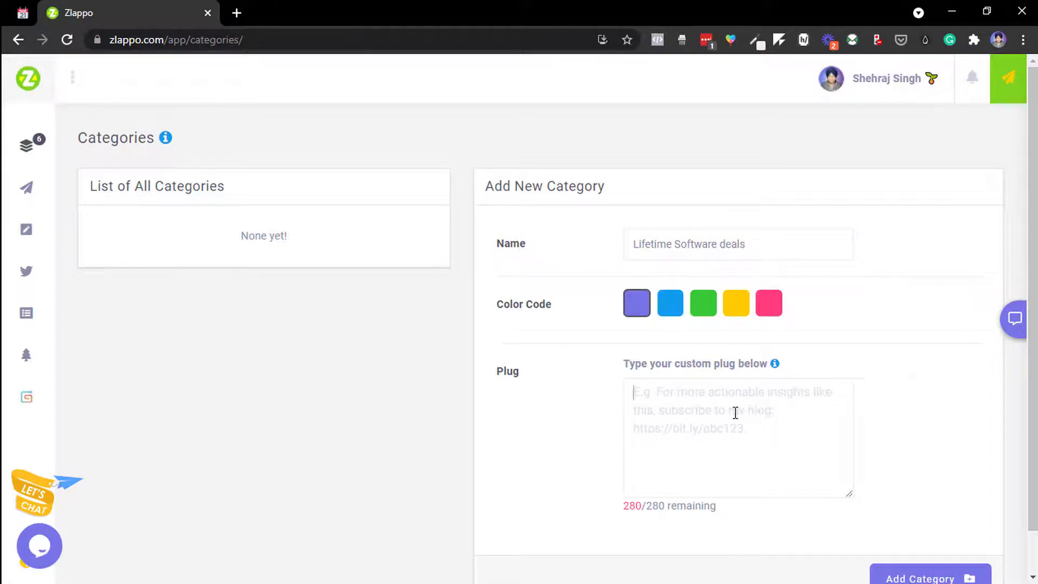
# Read the explanation of the custom plug, leave the plug text empty, and add the category.
pyautogui.click(672, 382)
pyautogui.moveTo(641, 363); pyautogui.dragTo(755, 363)
pyautogui.moveTo(775, 368)
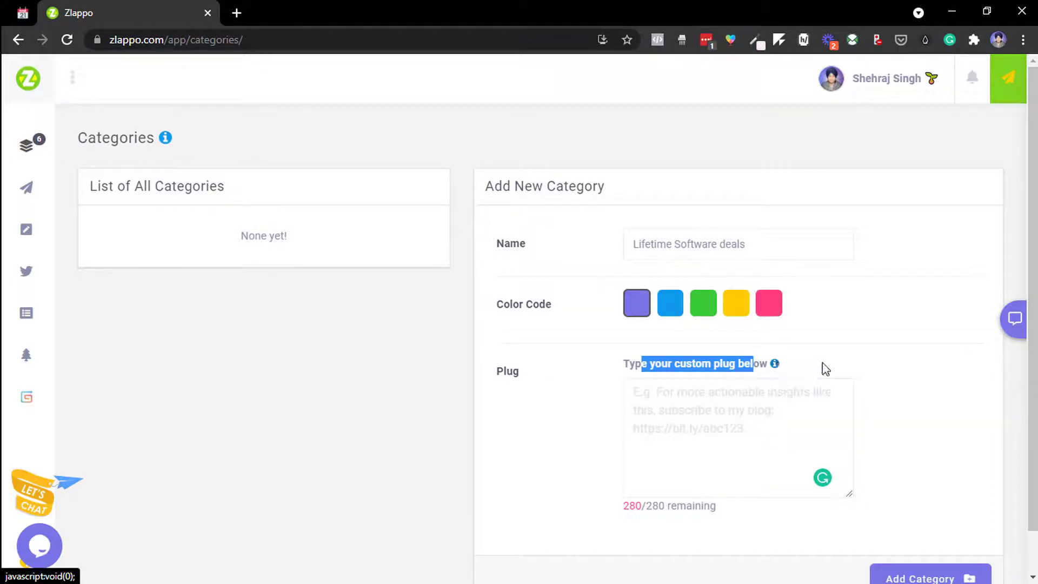
pyautogui.click(767, 370)
pyautogui.moveTo(775, 365)
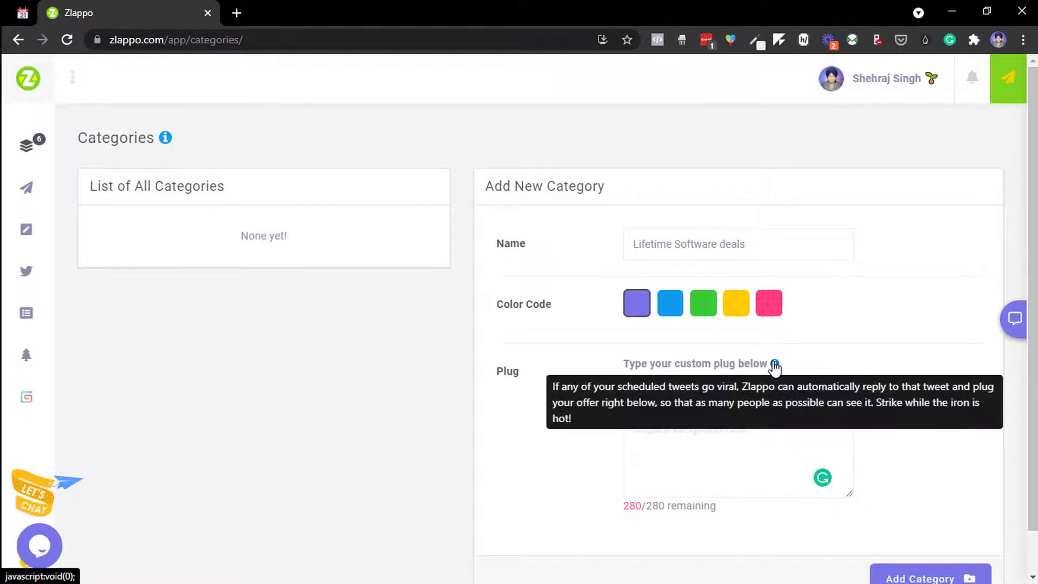
pyautogui.click(695, 436)
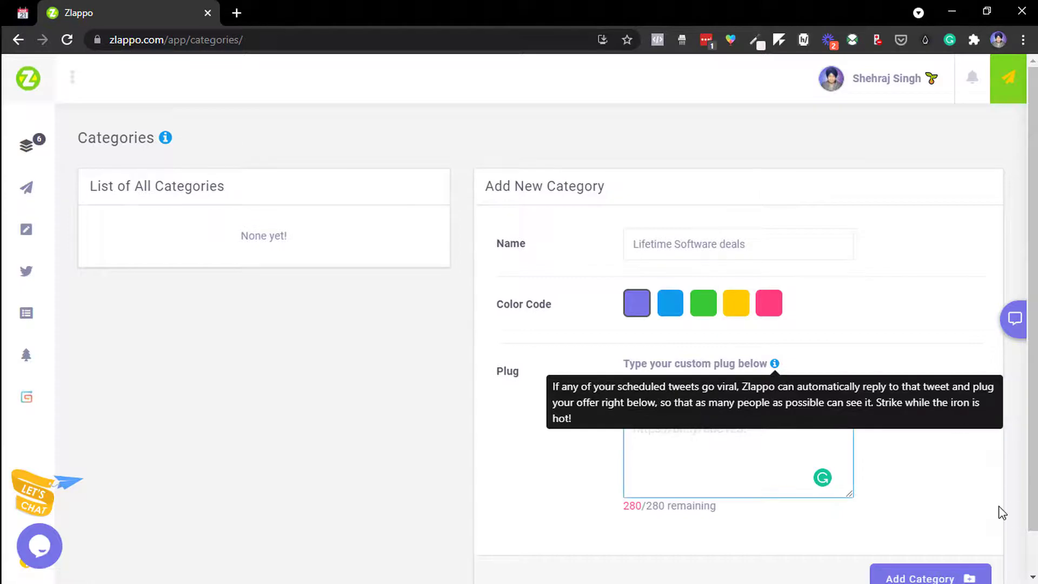
pyautogui.click(926, 574)
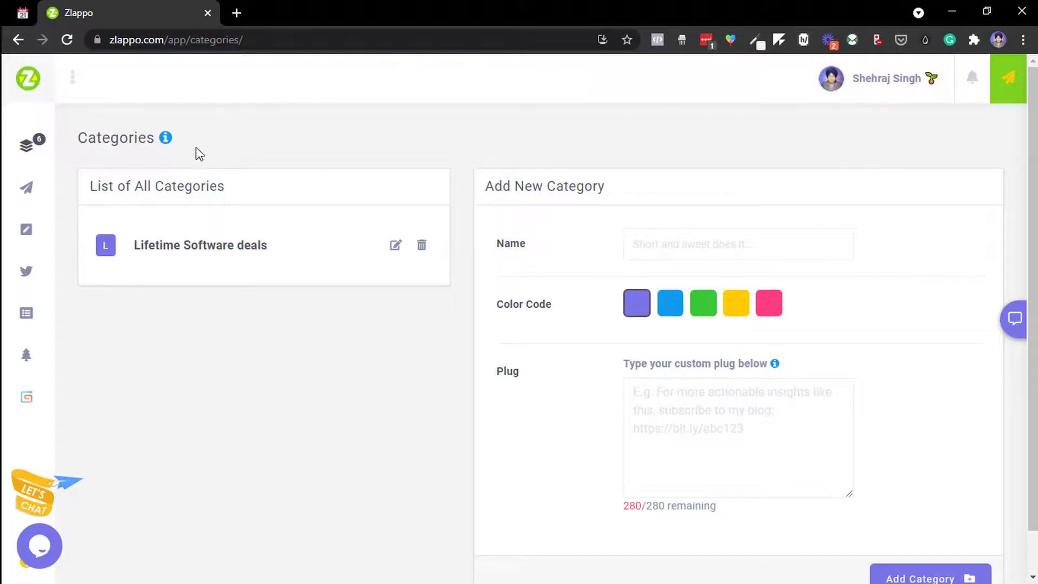
# Review the CSV formatting tips for bulk uploading posts, and view the title page of the tactical guide PDF.
pyautogui.click(915, 76)
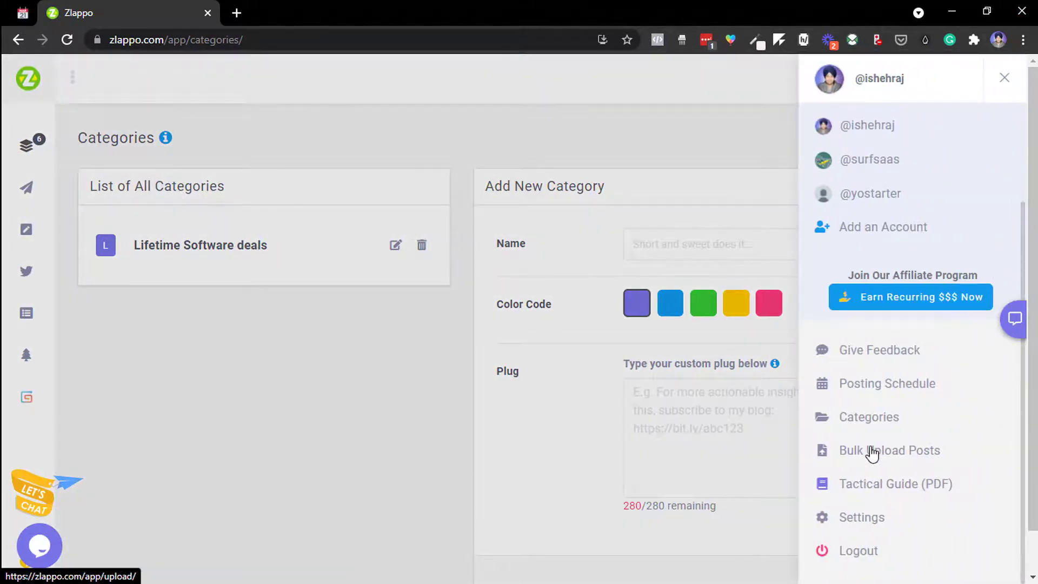
pyautogui.click(871, 452)
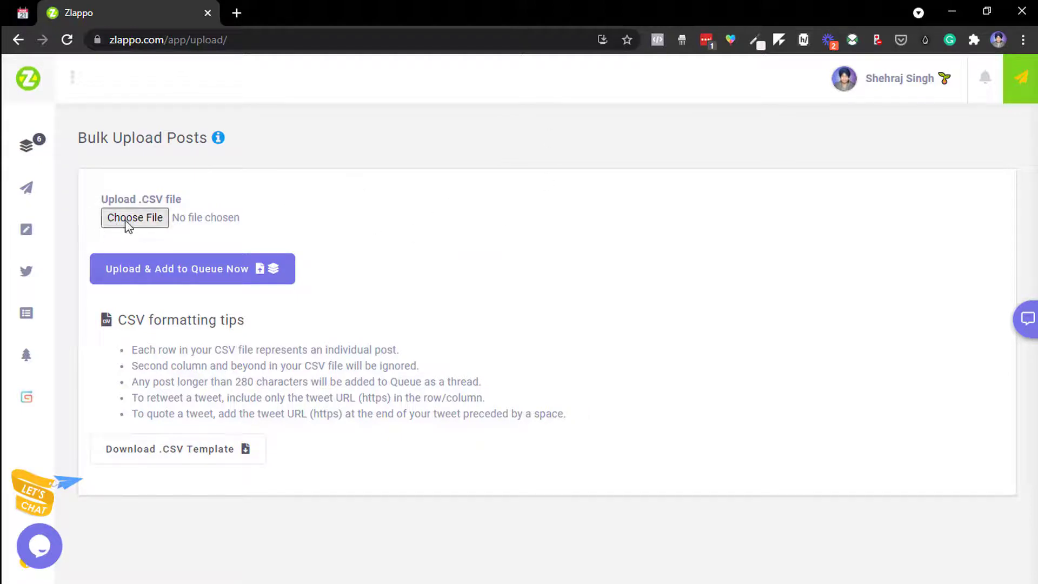
pyautogui.click(889, 79)
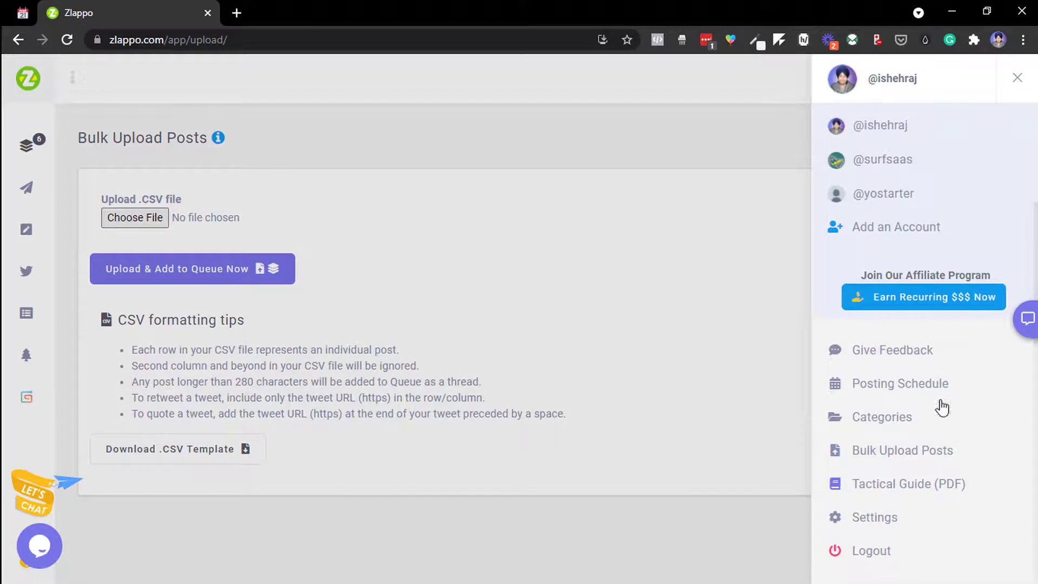
pyautogui.click(890, 490)
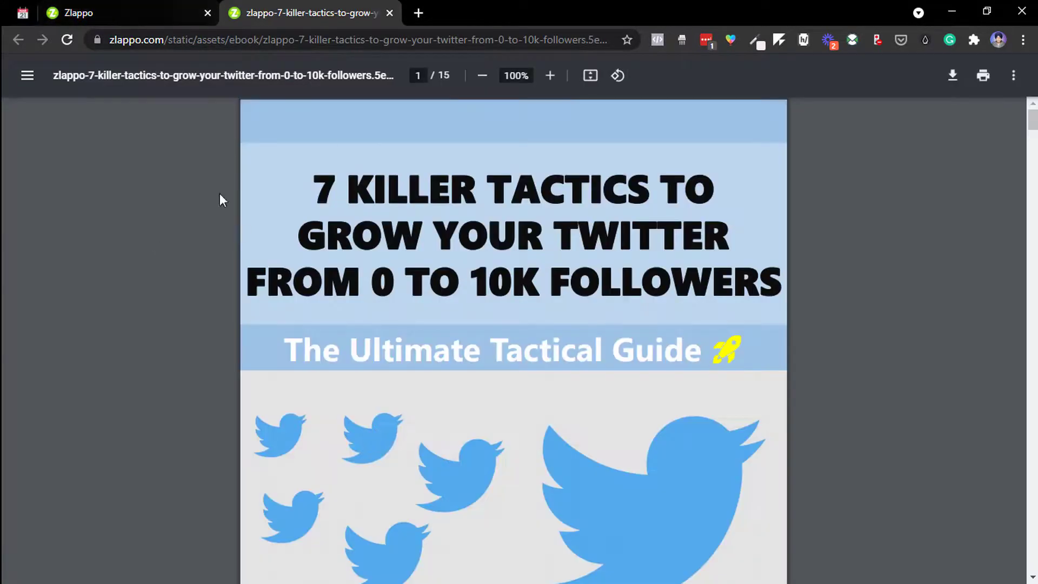
pyautogui.moveTo(315, 185); pyautogui.dragTo(627, 332)
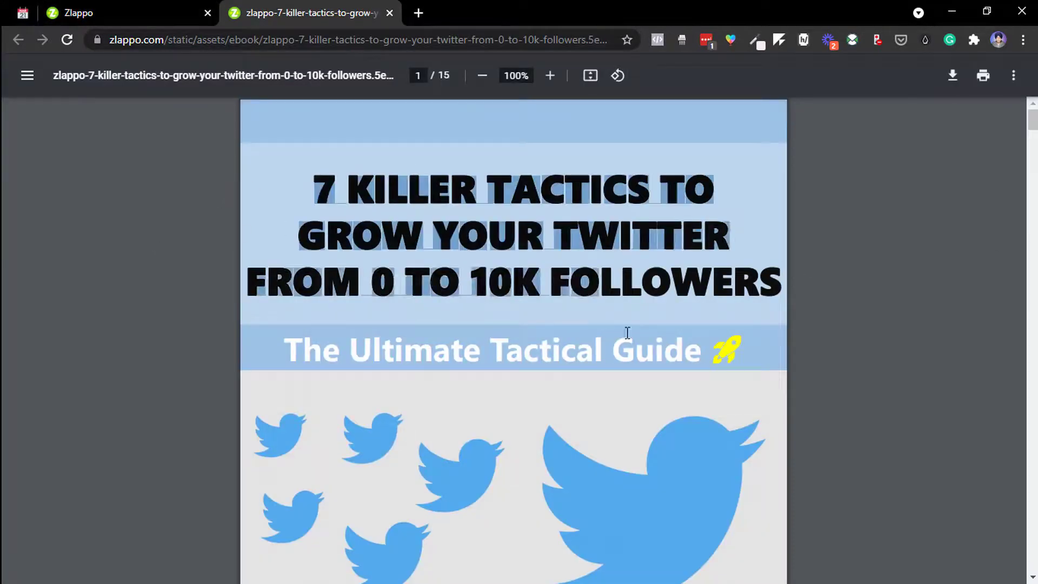
pyautogui.click(127, 11)
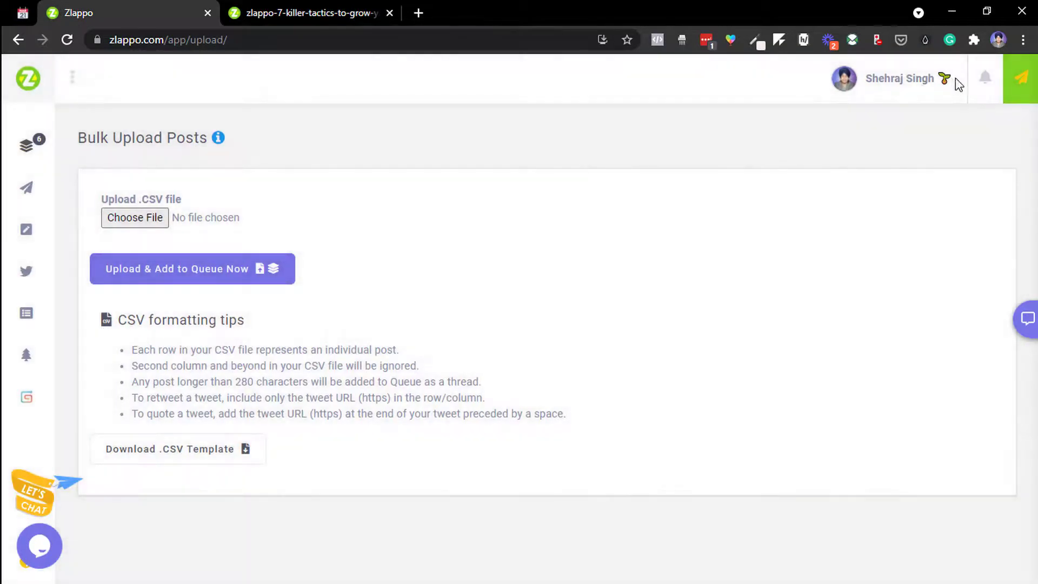
# Open the account settings and look through the plan, time zone, connected Twitter and Gumroad accounts, and automation sections.
pyautogui.click(841, 78)
pyautogui.click(865, 517)
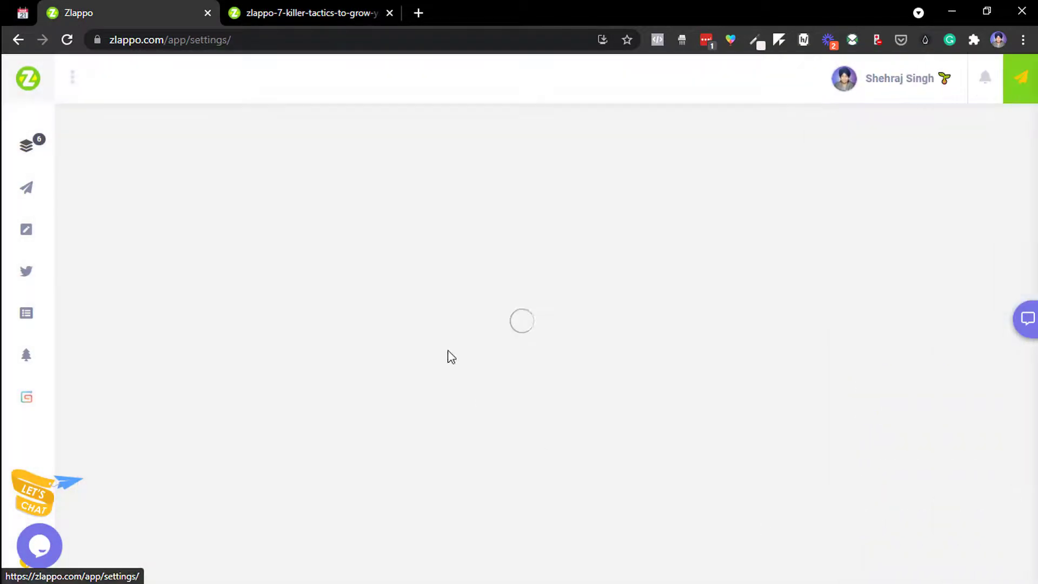
pyautogui.scroll(-3, 463, 316)
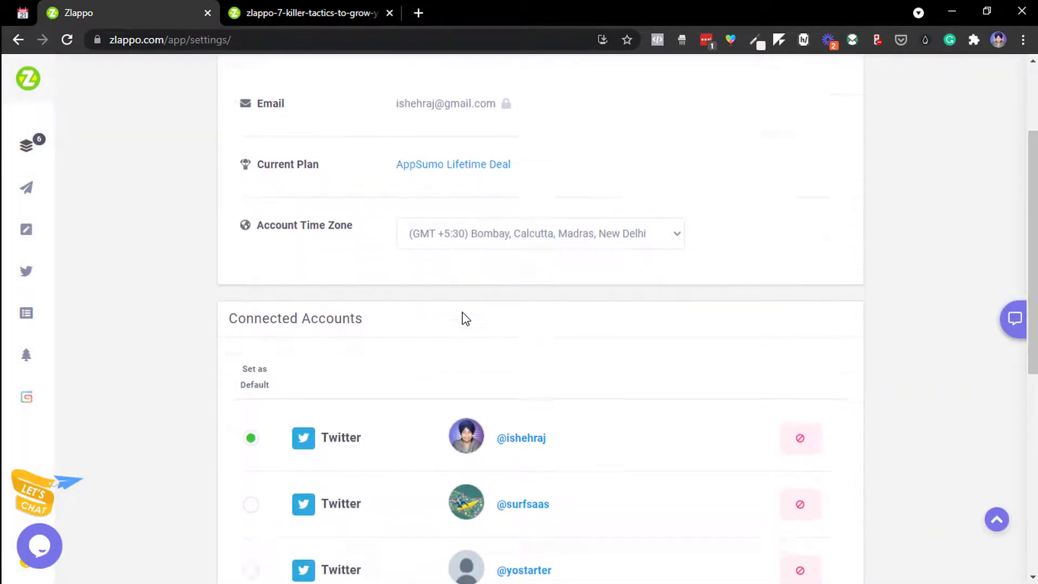
pyautogui.scroll(-1, 462, 313)
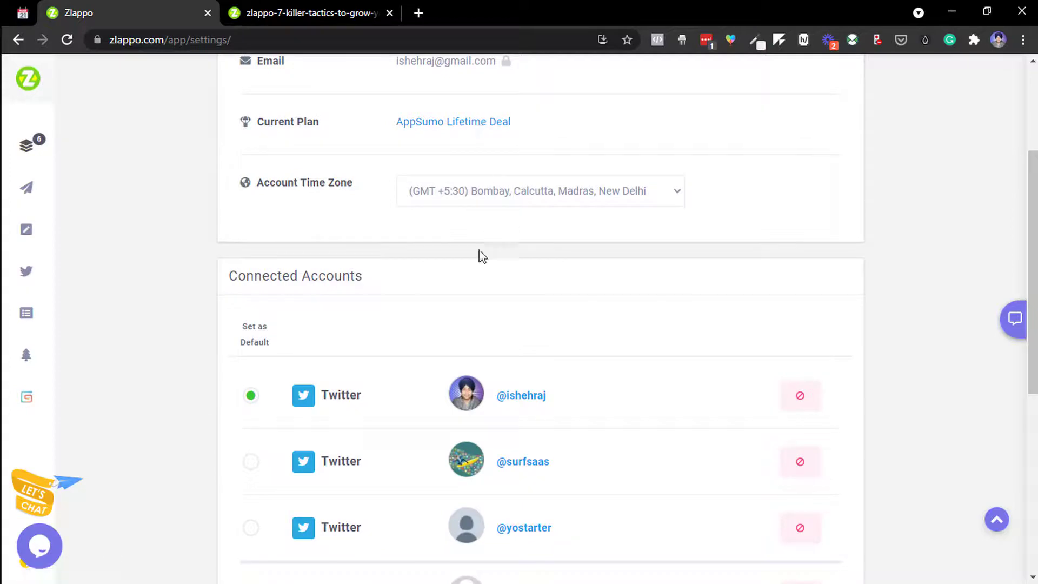
pyautogui.scroll(-6, 482, 255)
pyautogui.scroll(1, 482, 256)
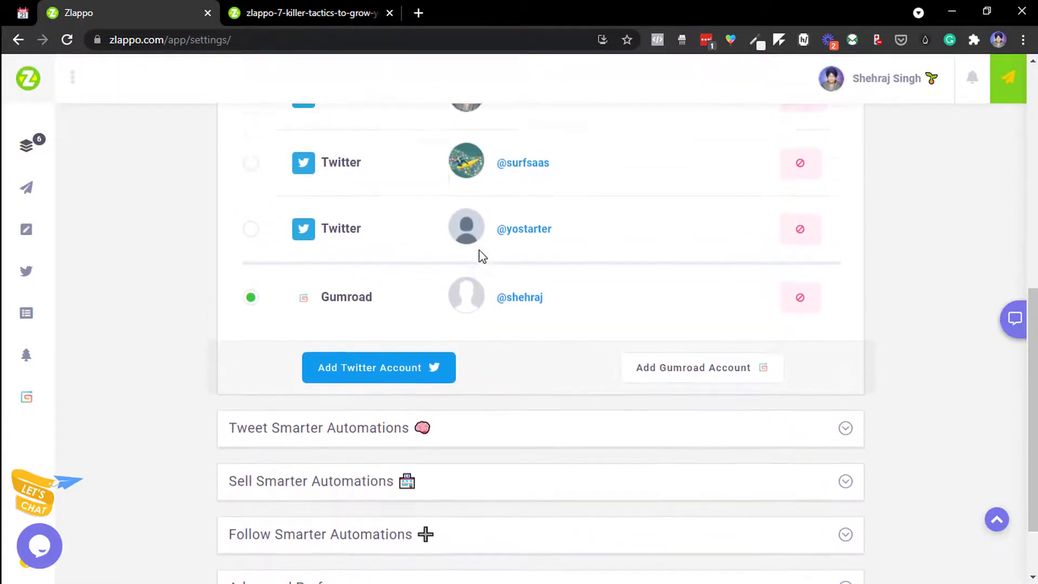
pyautogui.scroll(1, 479, 250)
pyautogui.scroll(-3, 479, 250)
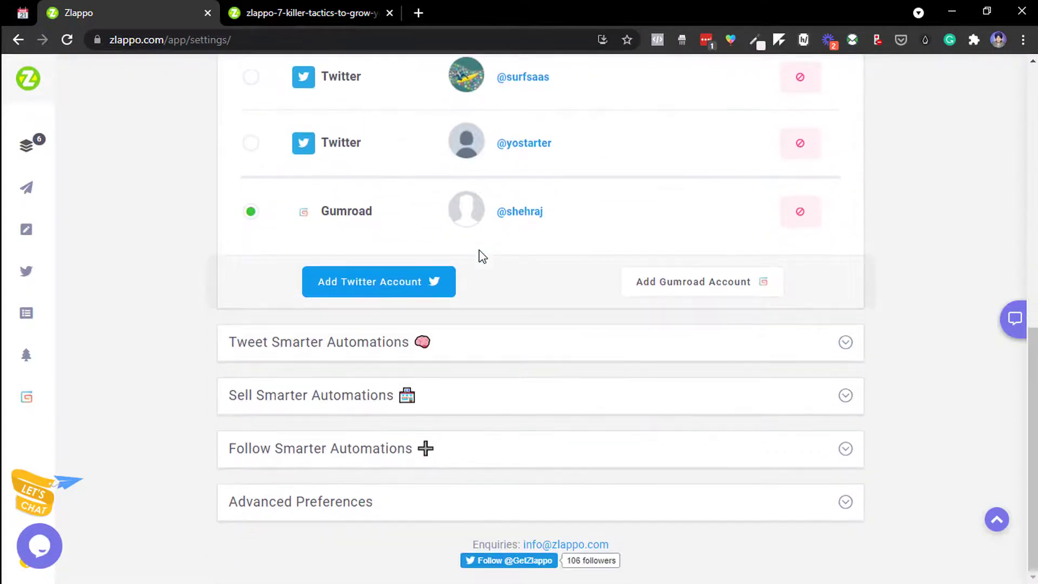
# Expand Tweet Smarter Automations and review the evergreen, auto-retweet, auto-unretweet and cross-retweet settings.
pyautogui.click(496, 359)
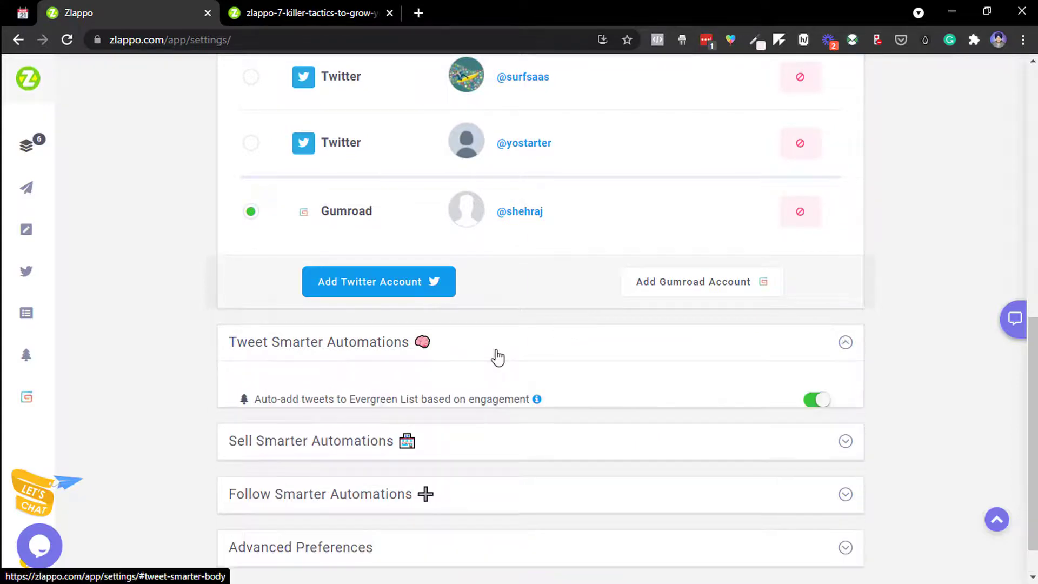
pyautogui.scroll(-1, 476, 396)
pyautogui.scroll(-4, 478, 397)
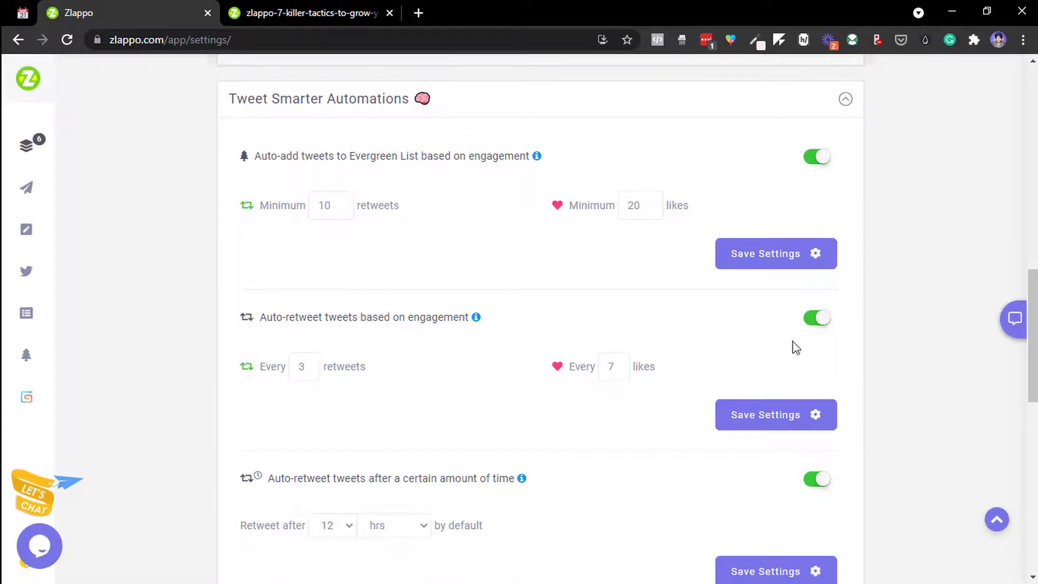
pyautogui.scroll(-4, 674, 331)
pyautogui.scroll(-3, 675, 331)
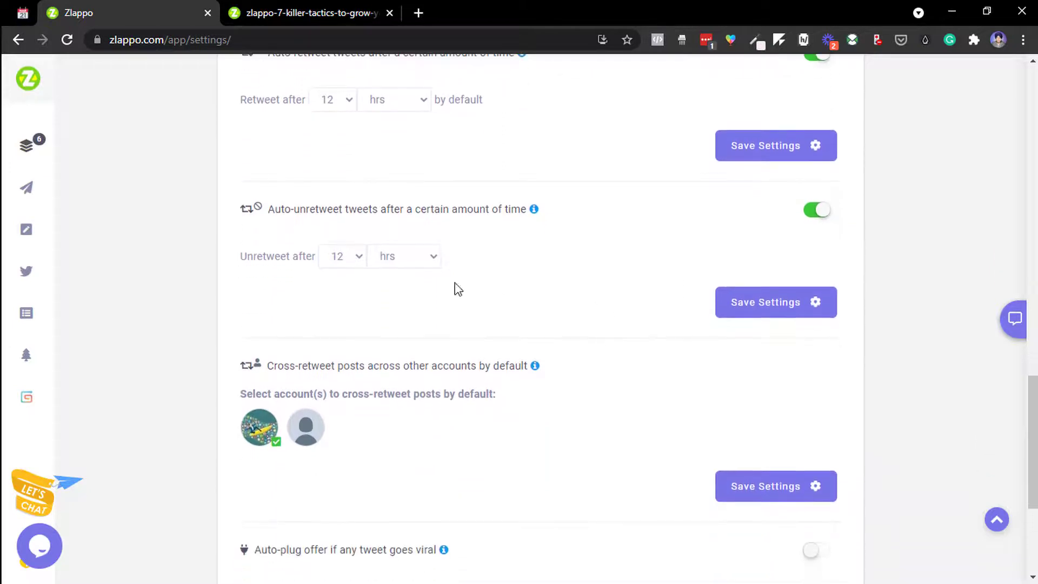
pyautogui.moveTo(512, 212)
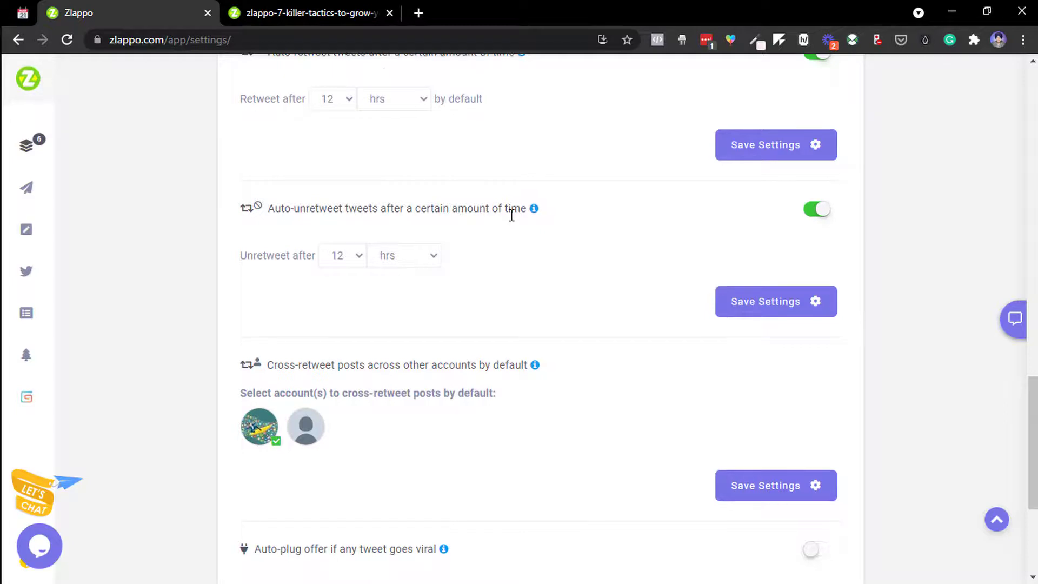
# Include the second account in the default cross-retweet accounts and save the settings.
pyautogui.scroll(-1, 511, 215)
pyautogui.click(318, 399)
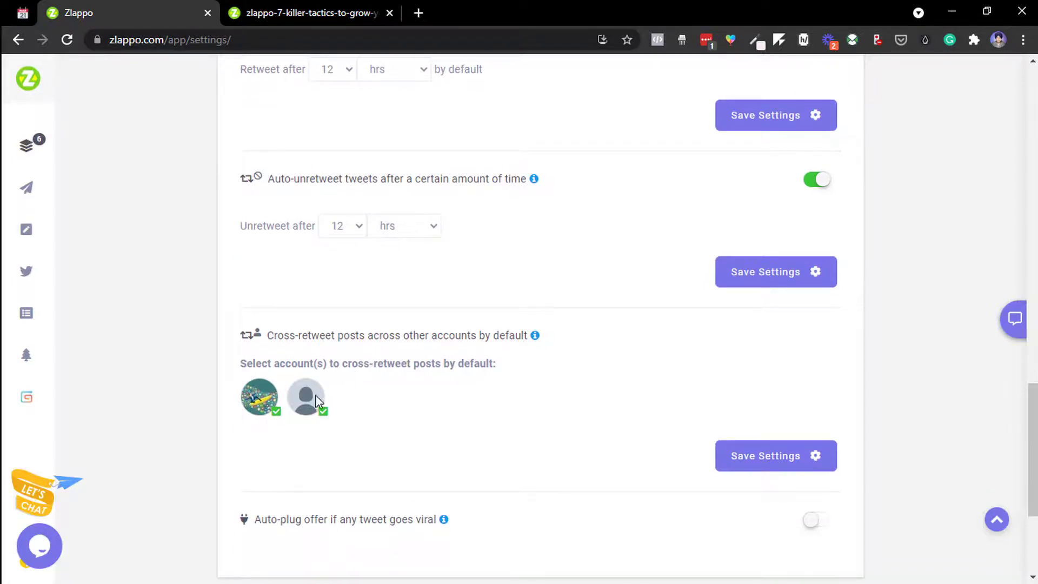
pyautogui.click(756, 466)
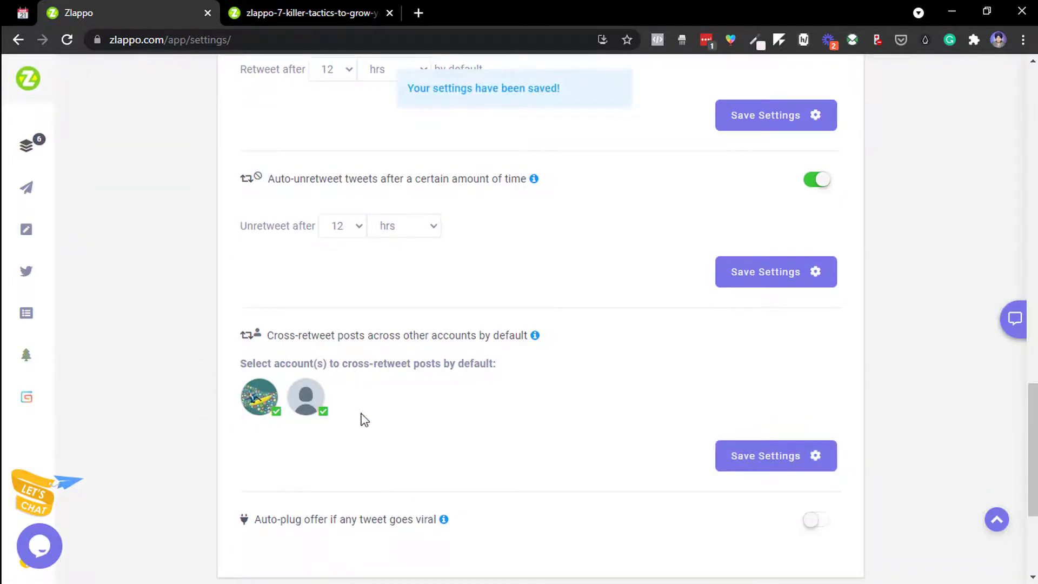
# Under Sell Smarter Automations, enable Gumroad sales tracking to view its ping URL instructions, and disable it again.
pyautogui.scroll(-4, 458, 427)
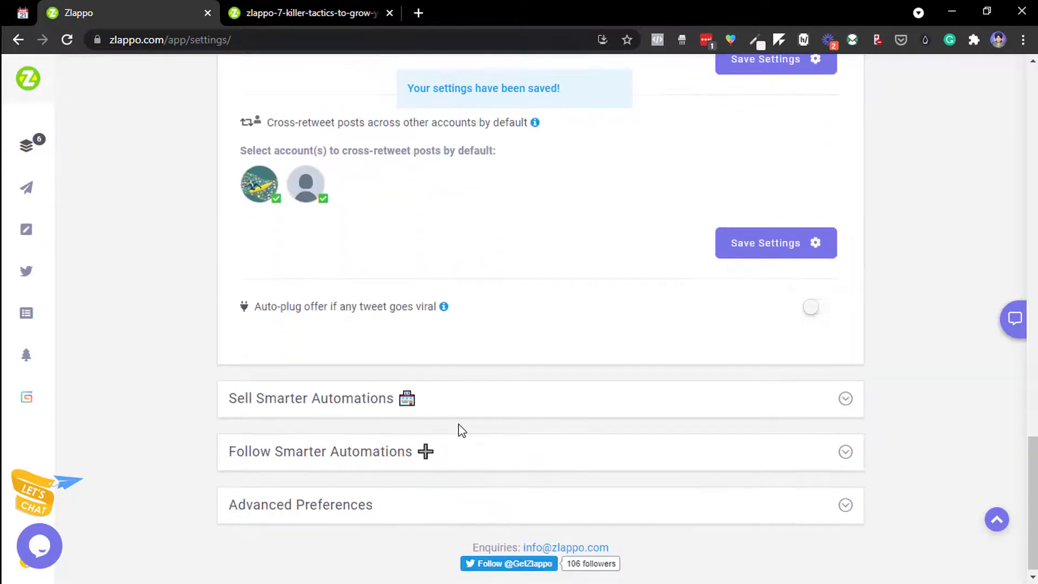
pyautogui.click(423, 403)
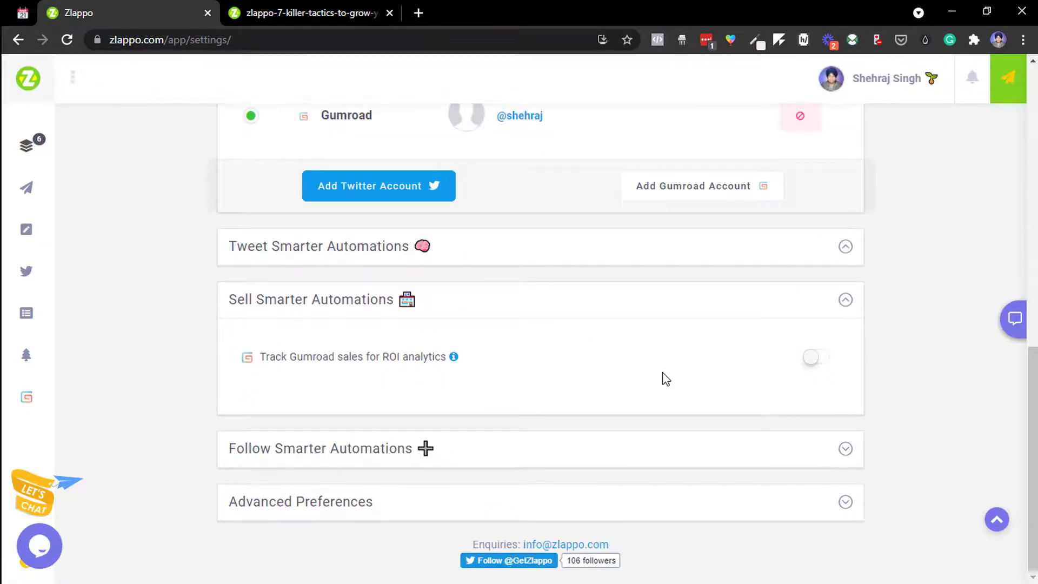
pyautogui.moveTo(454, 356)
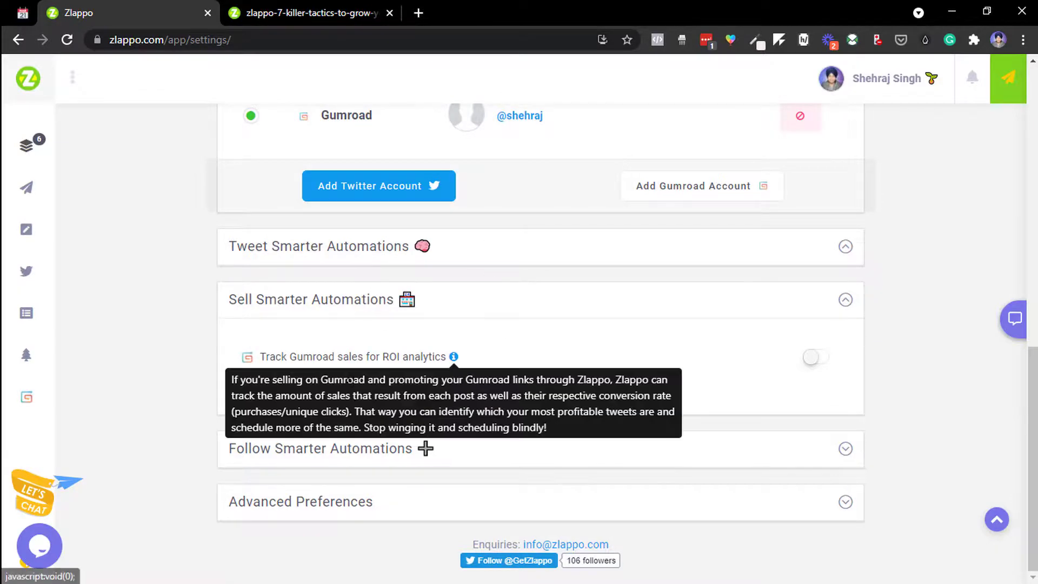
pyautogui.click(810, 358)
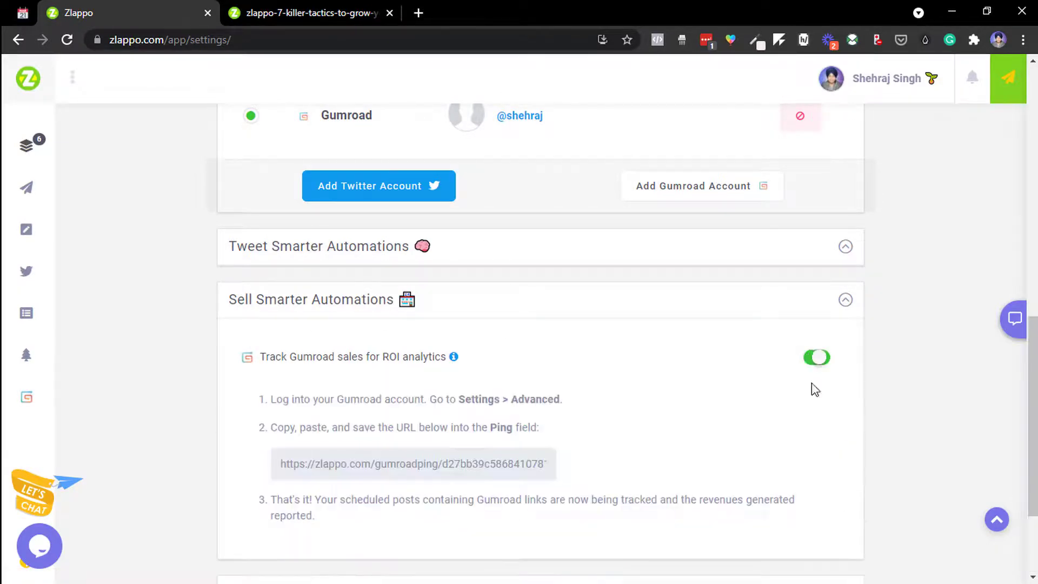
pyautogui.moveTo(429, 465); pyautogui.dragTo(604, 493)
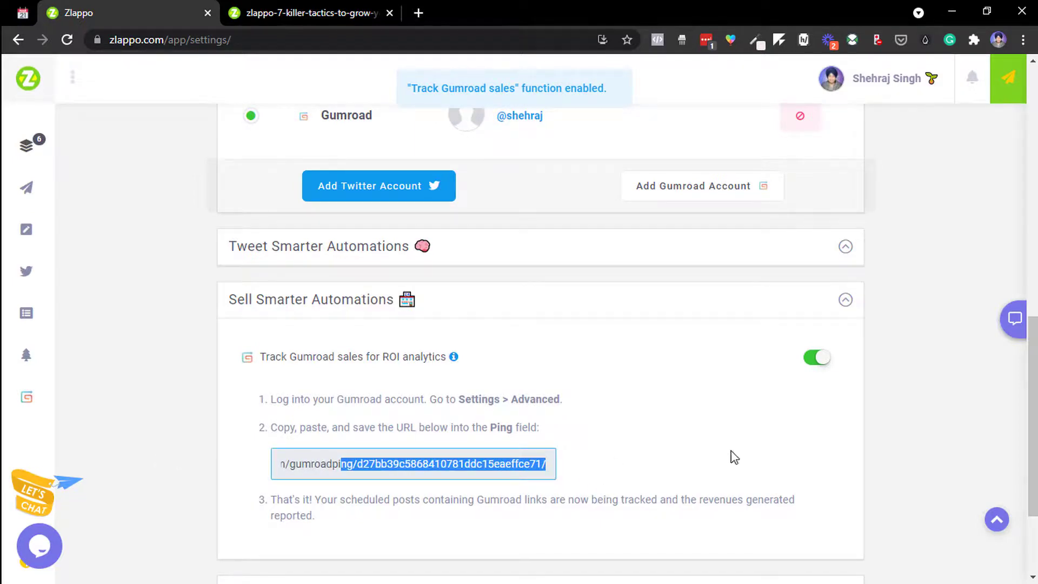
pyautogui.click(811, 359)
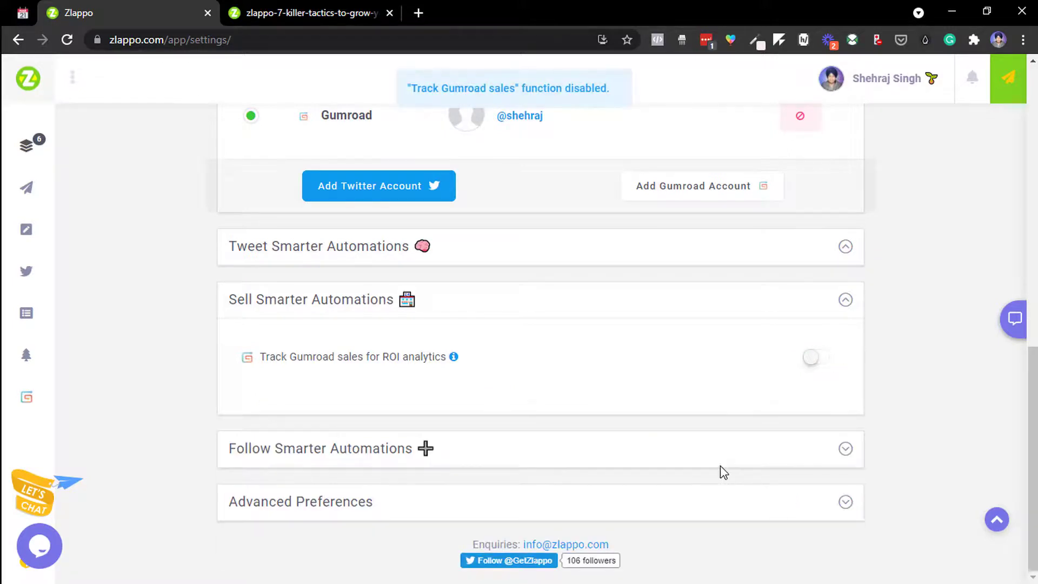
# Expand Follow Smarter Automations and review the auto-follow options for verified accounts and big influencers.
pyautogui.click(816, 448)
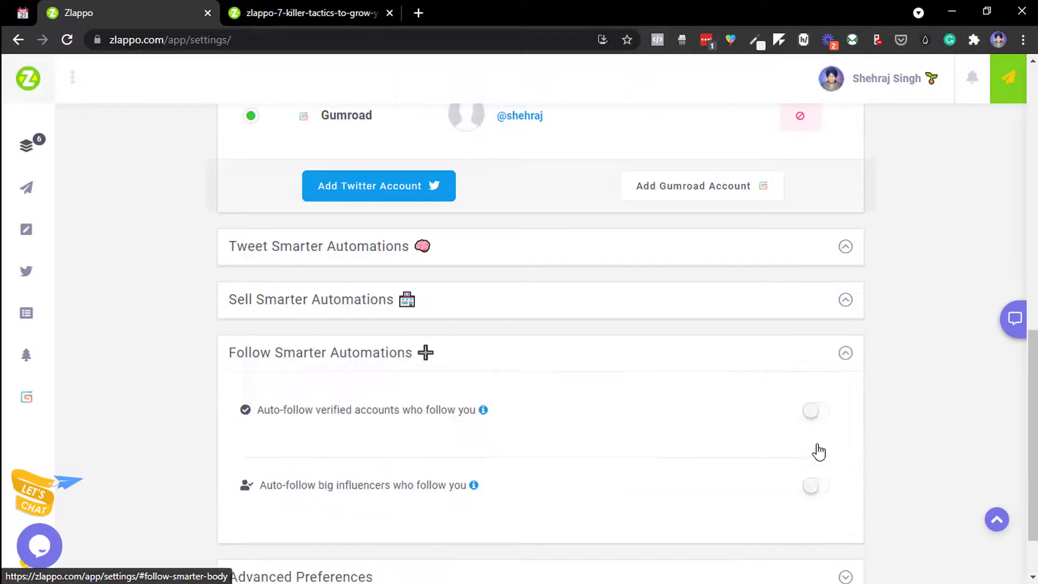
pyautogui.scroll(-1, 818, 450)
pyautogui.scroll(-1, 818, 452)
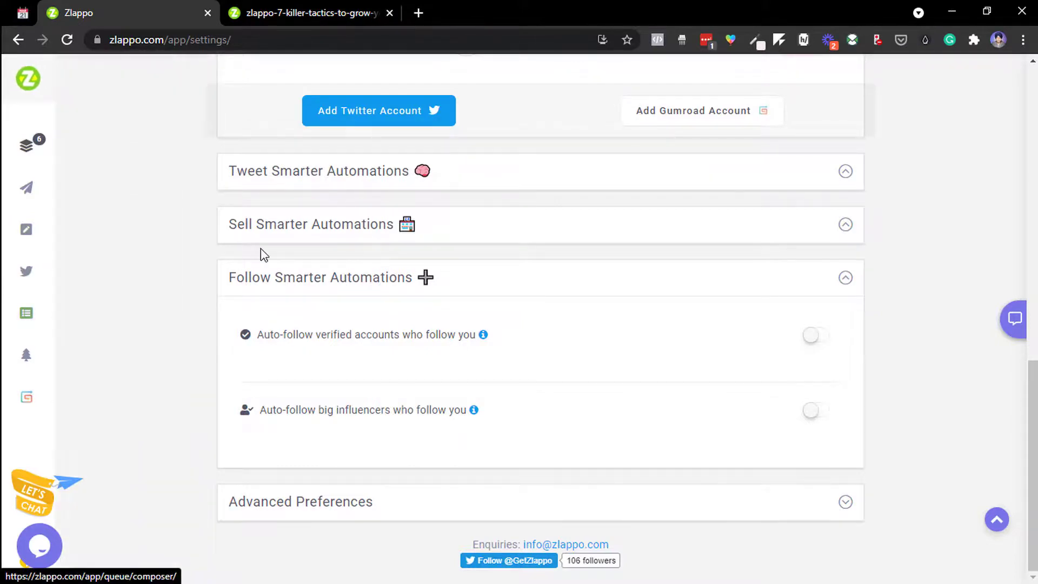
# Collapse Follow Smarter Automations and expand Advanced Preferences to review its options.
pyautogui.press('super')
pyautogui.click(23, 295)
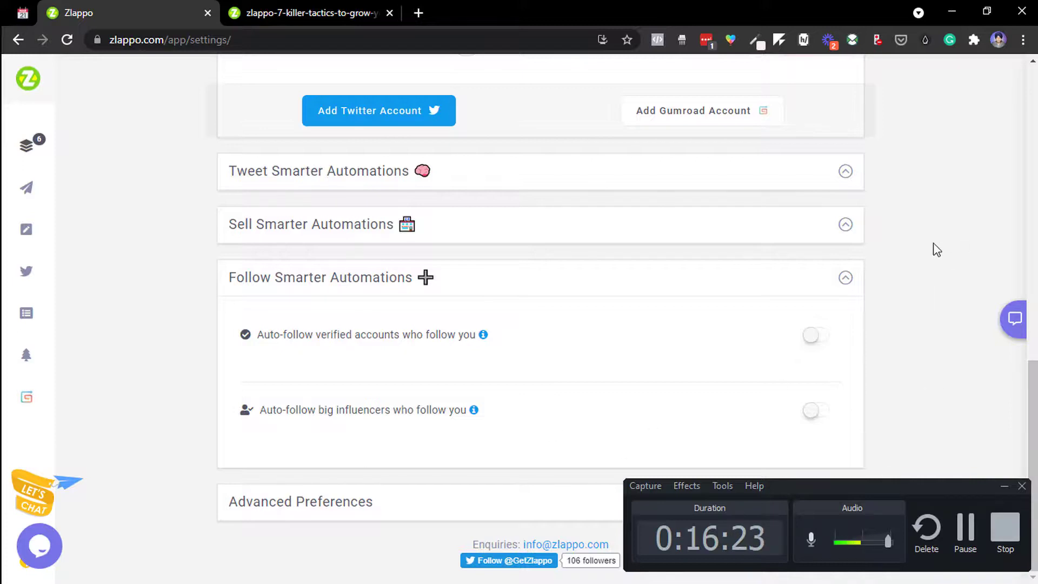
pyautogui.click(846, 278)
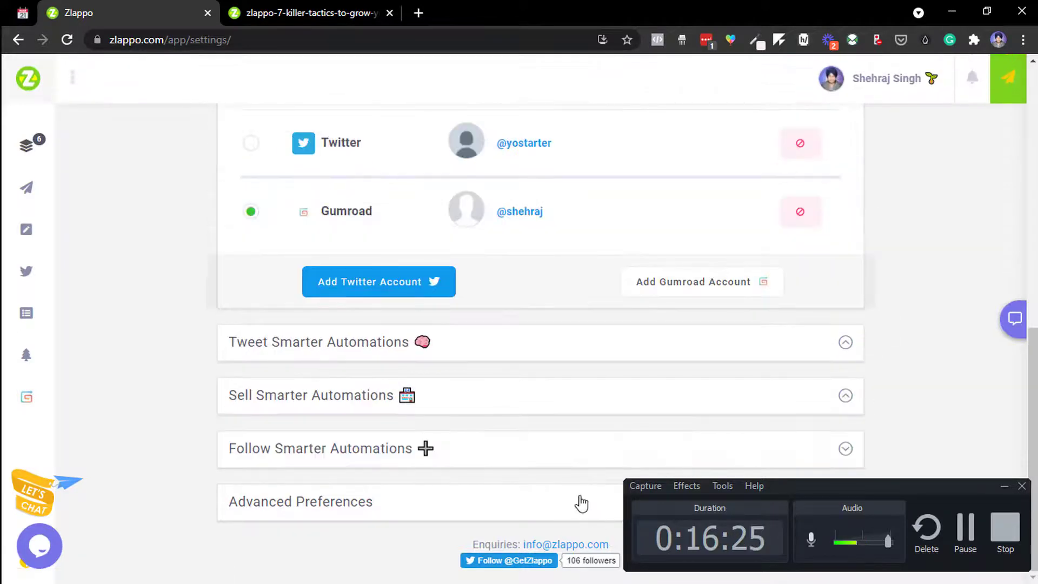
pyautogui.click(581, 502)
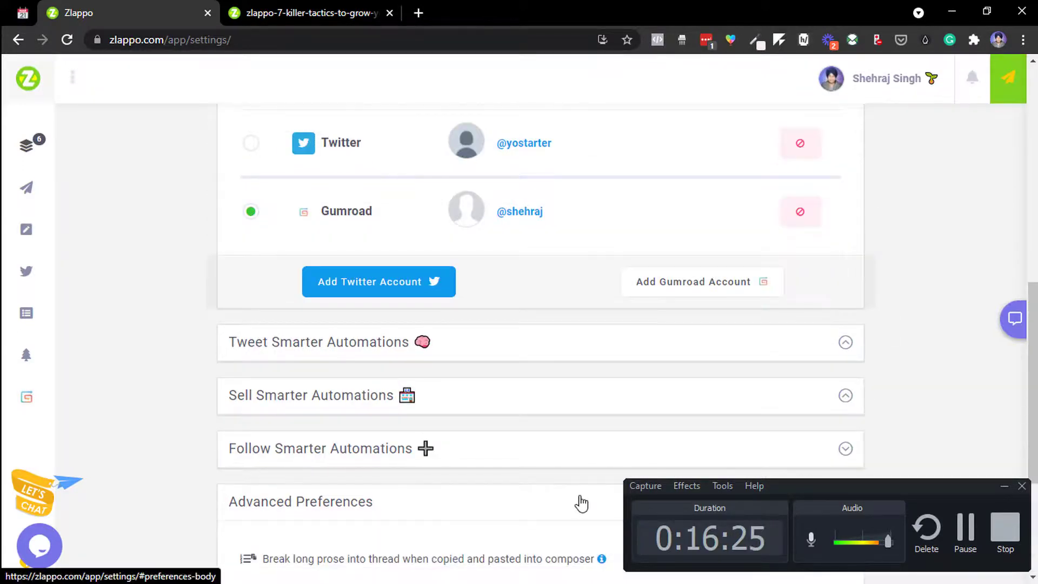
pyautogui.click(1003, 486)
pyautogui.scroll(-7, 287, 195)
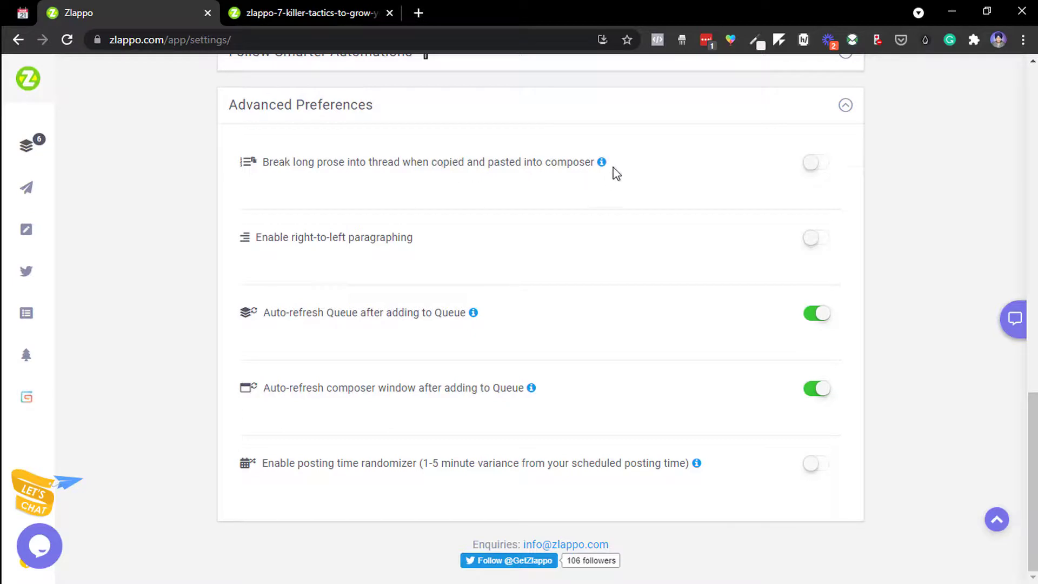
# Enable breaking long pasted prose into threads and the 1-5 minute posting time randomizer, and refresh the settings to apply them.
pyautogui.moveTo(603, 162)
pyautogui.click(812, 166)
pyautogui.click(816, 463)
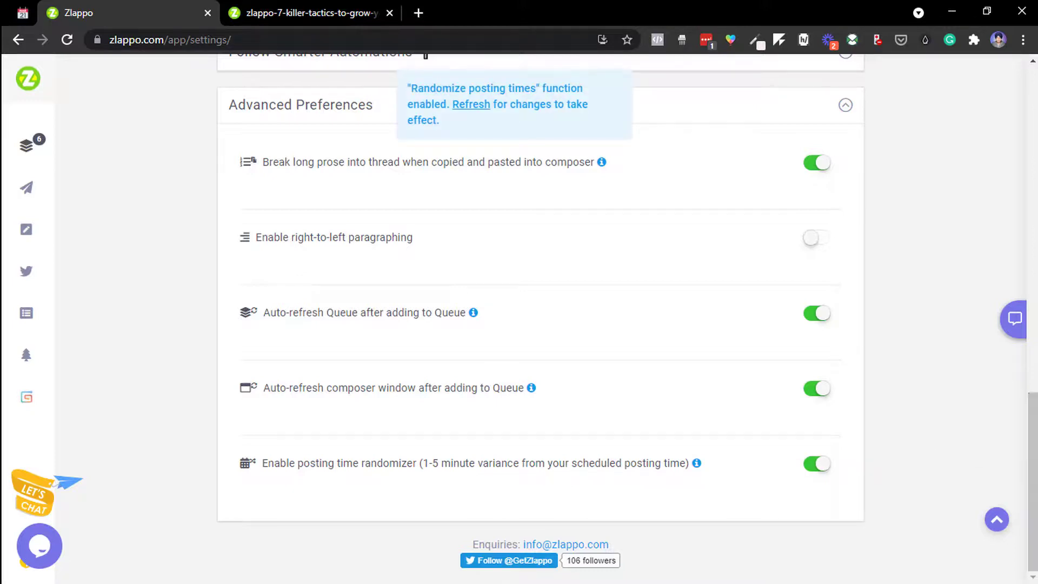
pyautogui.click(466, 105)
pyautogui.scroll(10, 19, 148)
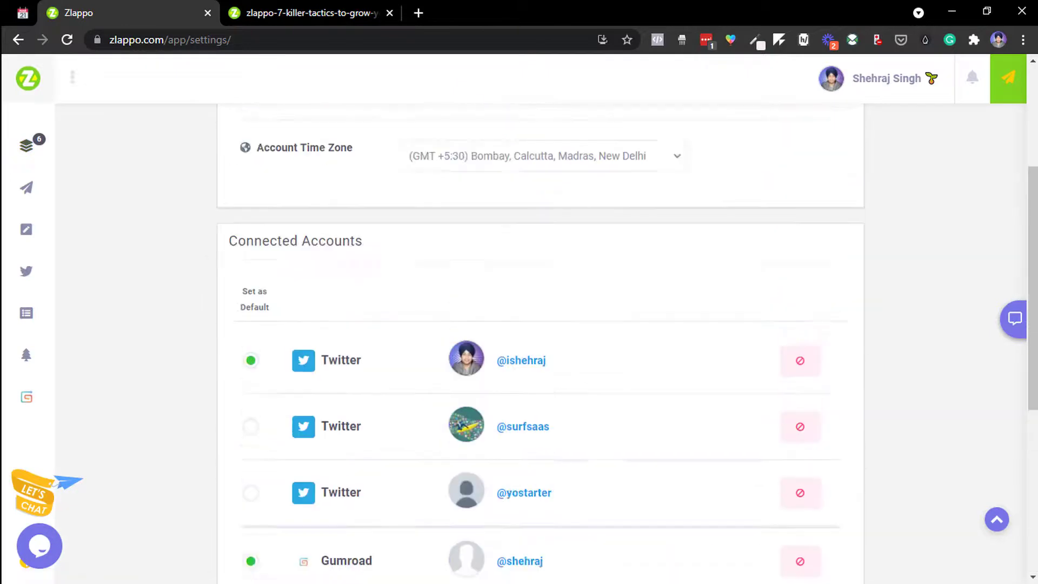
# Return to the queue and switch the interface to dark mode.
pyautogui.click(47, 95)
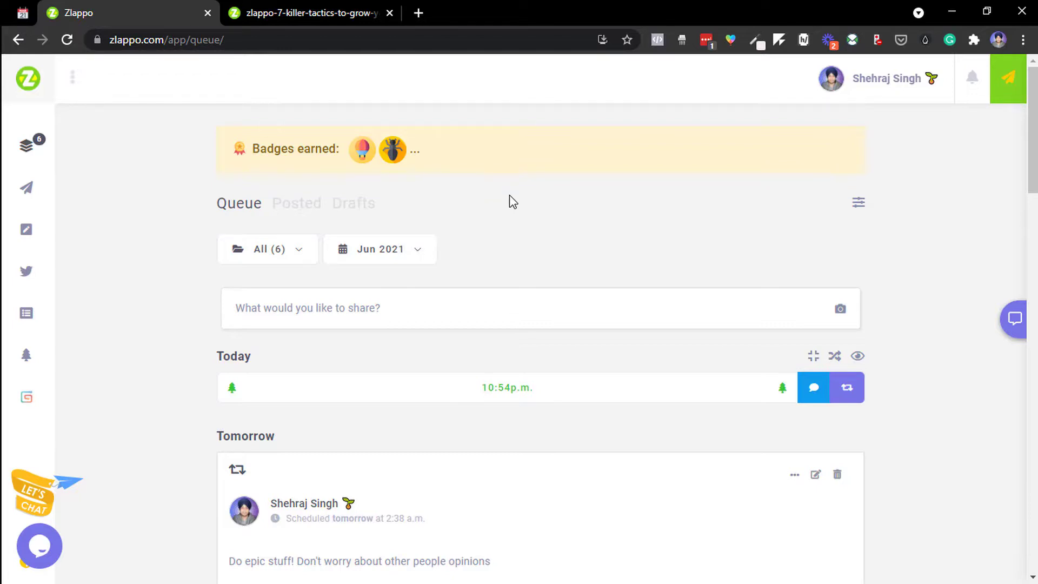
pyautogui.moveTo(132, 283)
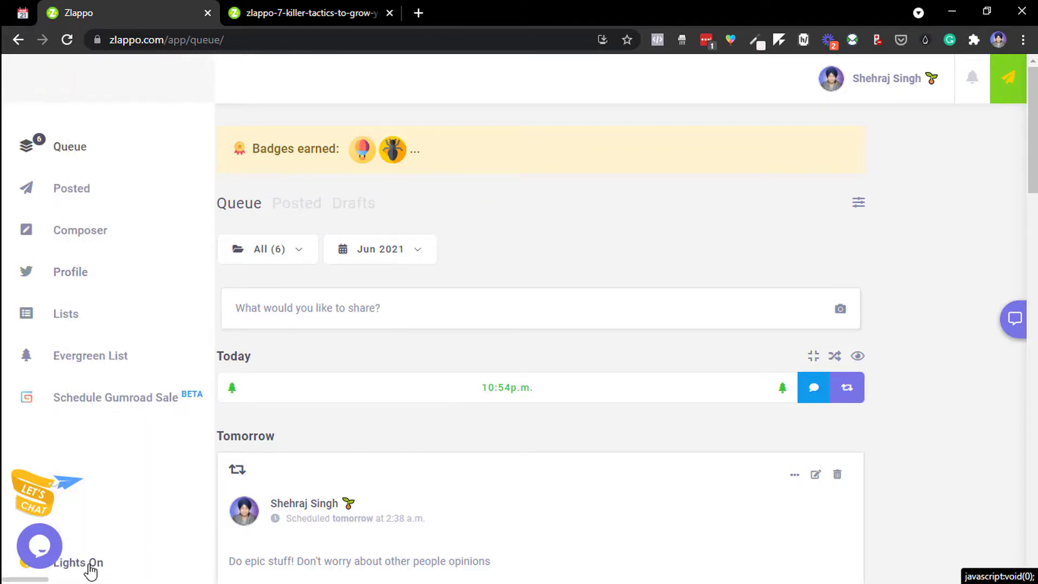
pyautogui.click(88, 565)
pyautogui.scroll(-4, 1032, 130)
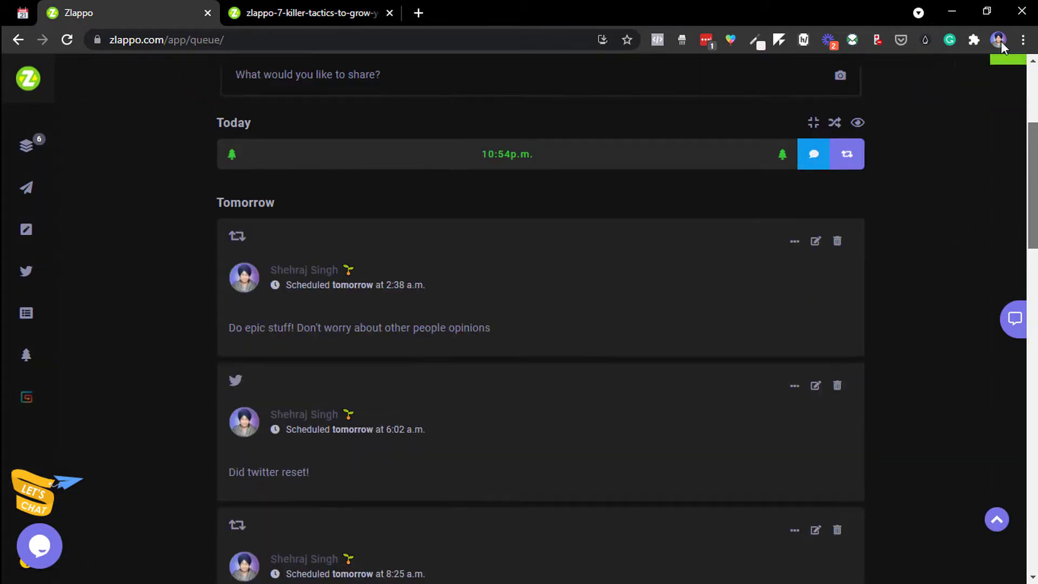
pyautogui.scroll(4, 1032, 129)
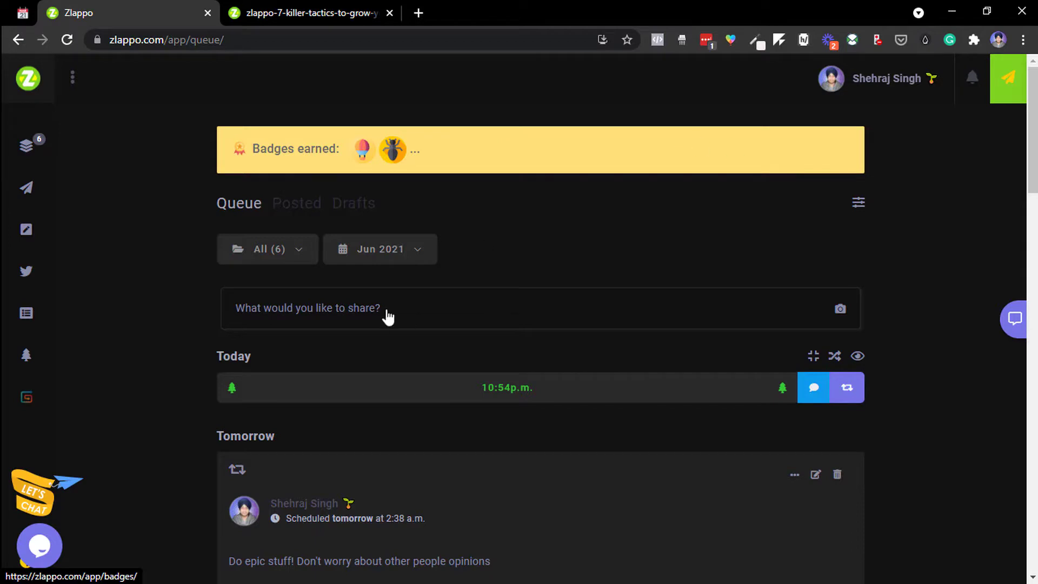
# Open the SEOs Twitter list and browse its tweets.
pyautogui.click(39, 316)
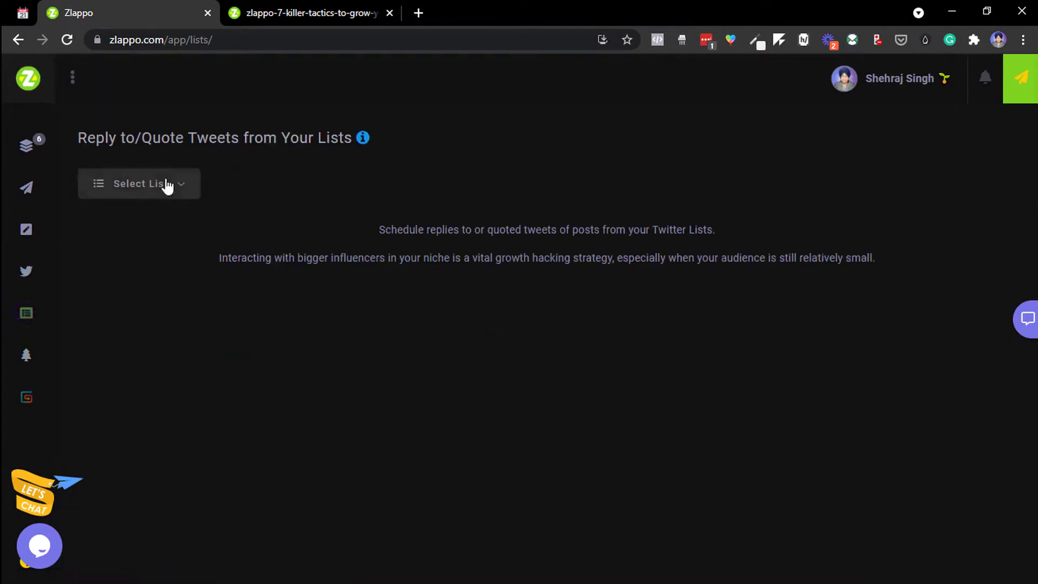
pyautogui.click(163, 183)
pyautogui.click(126, 317)
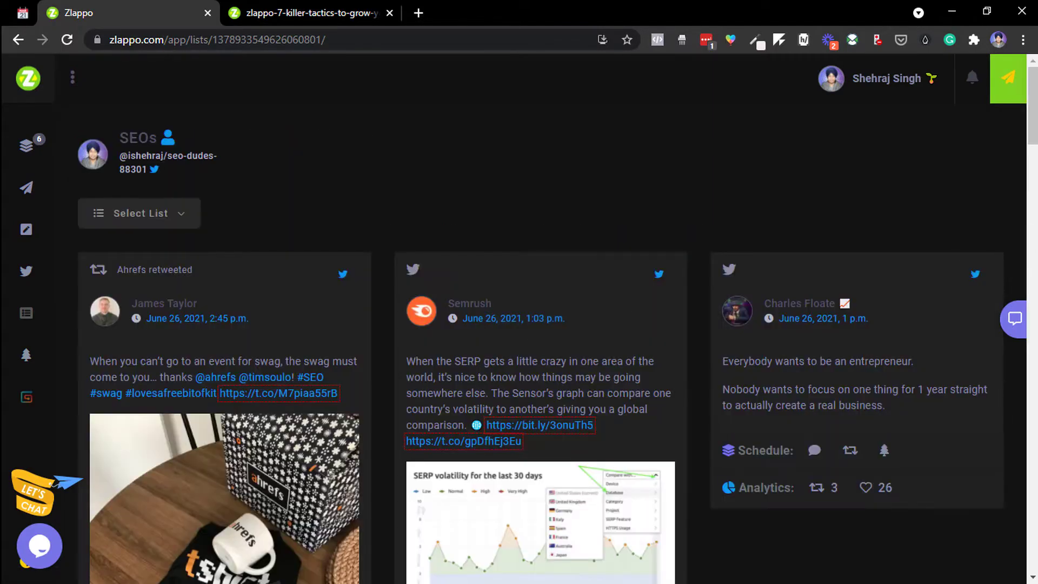
pyautogui.scroll(-10, 540, 324)
pyautogui.scroll(10, 541, 324)
# Open the Updates page and examine the in-progress roadmap items on mobile sharing, Instashot and video uploads.
pyautogui.click(973, 79)
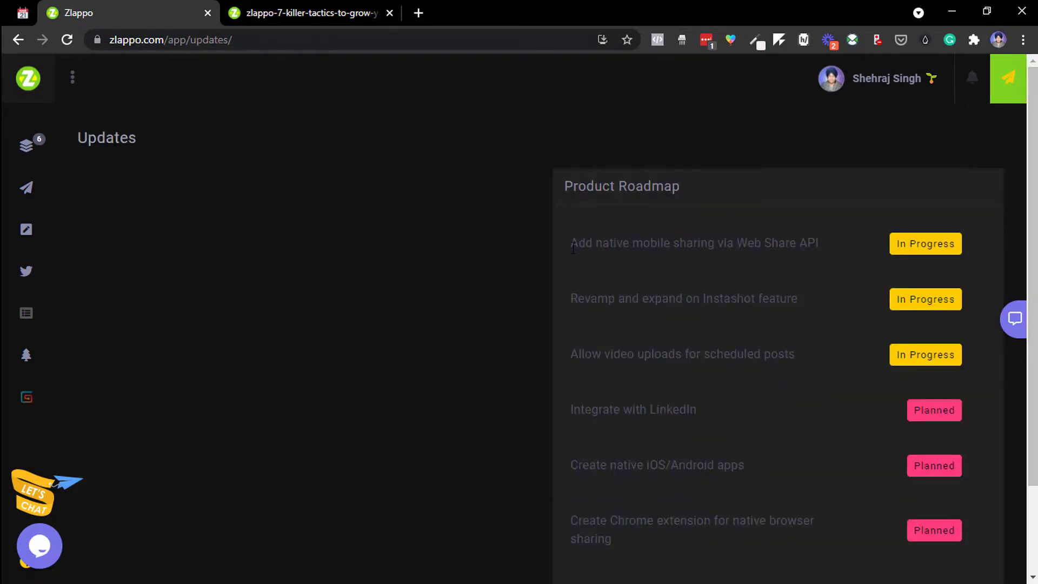
pyautogui.moveTo(574, 248); pyautogui.dragTo(752, 260)
pyautogui.click(674, 324)
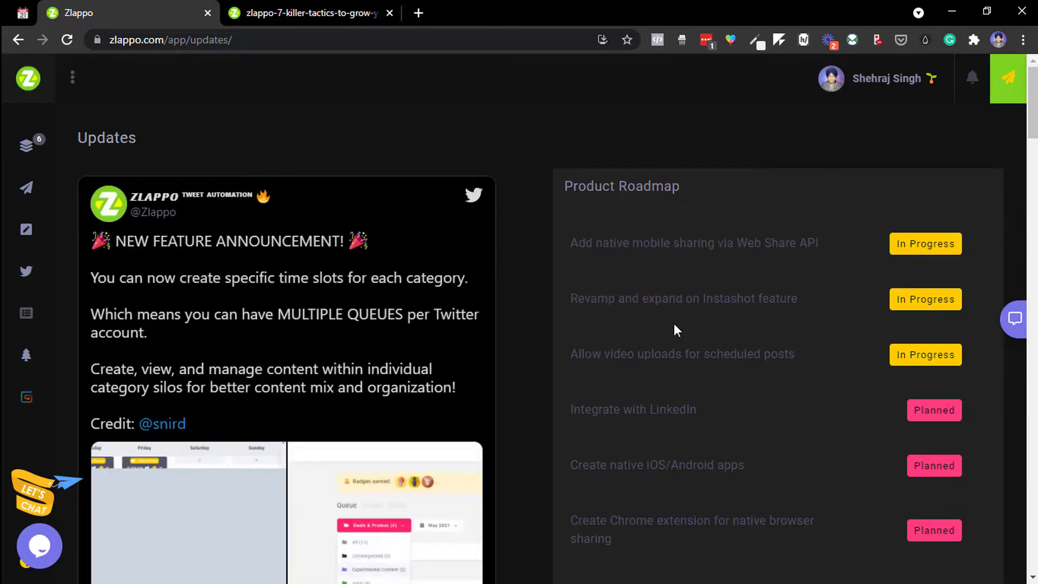
pyautogui.doubleClick(671, 294)
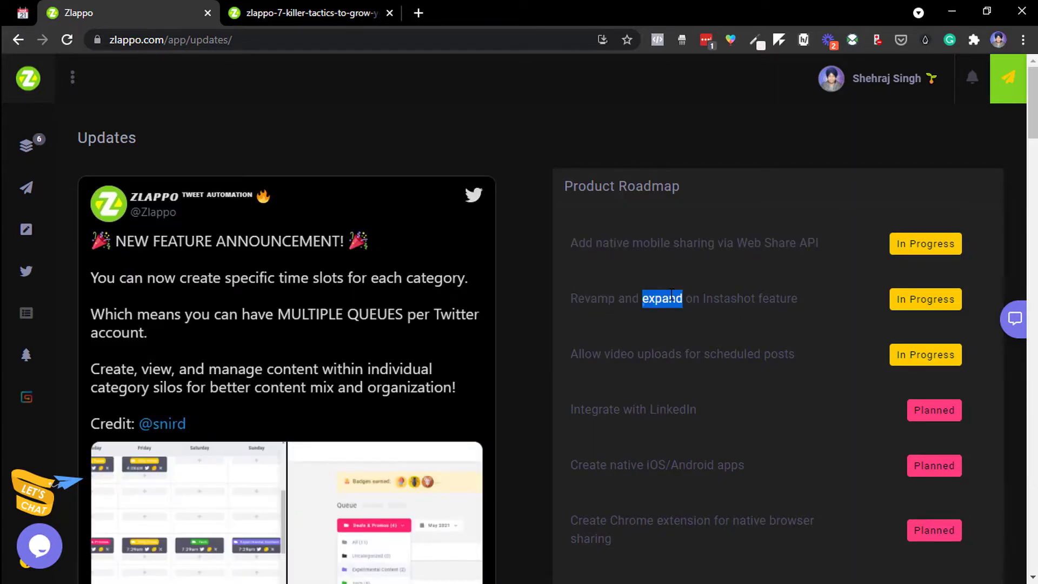
pyautogui.click(583, 315)
pyautogui.tripleClick(590, 358)
pyautogui.click(757, 331)
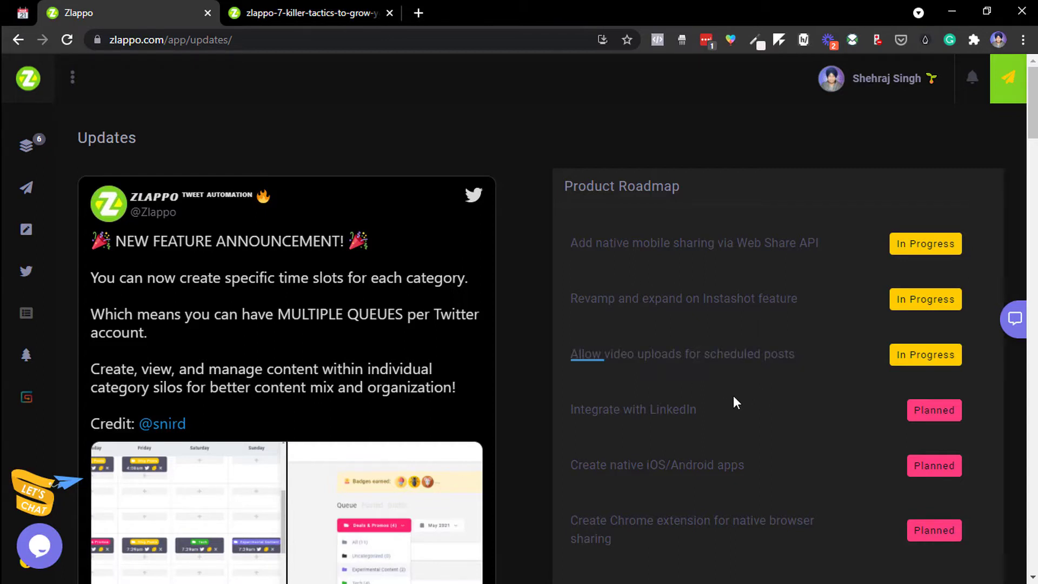
# Examine the planned roadmap items for the Chrome extension and native iOS/Android apps.
pyautogui.scroll(-7, 649, 351)
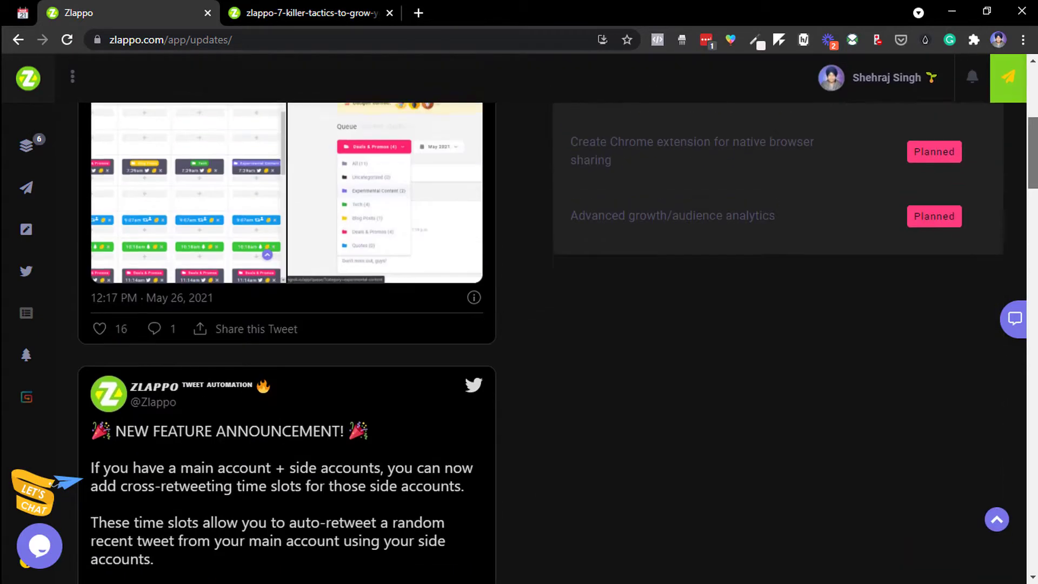
pyautogui.scroll(1, 621, 143)
pyautogui.moveTo(741, 171); pyautogui.dragTo(720, 139)
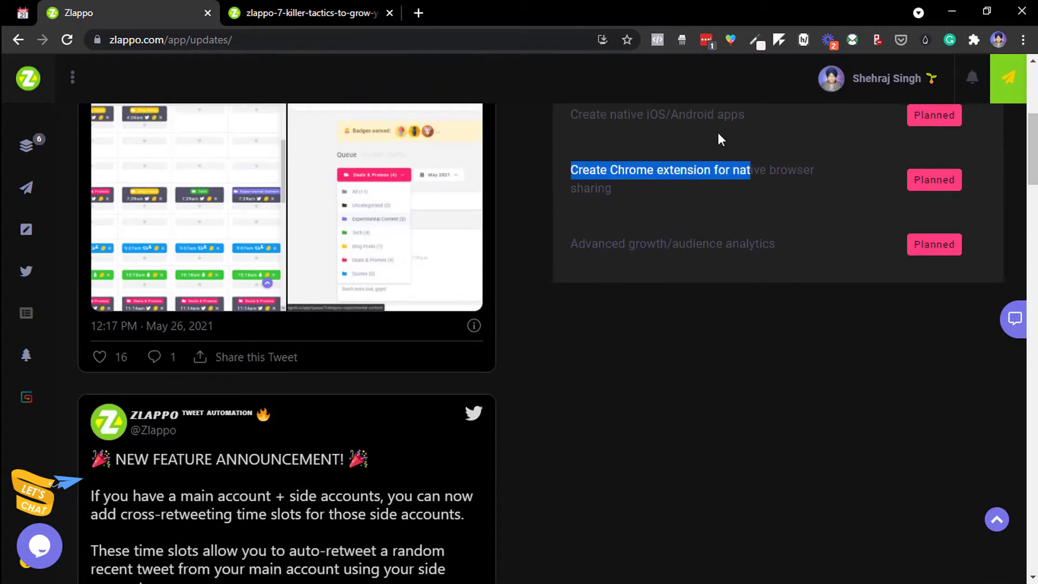
pyautogui.click(733, 112)
pyautogui.tripleClick(732, 112)
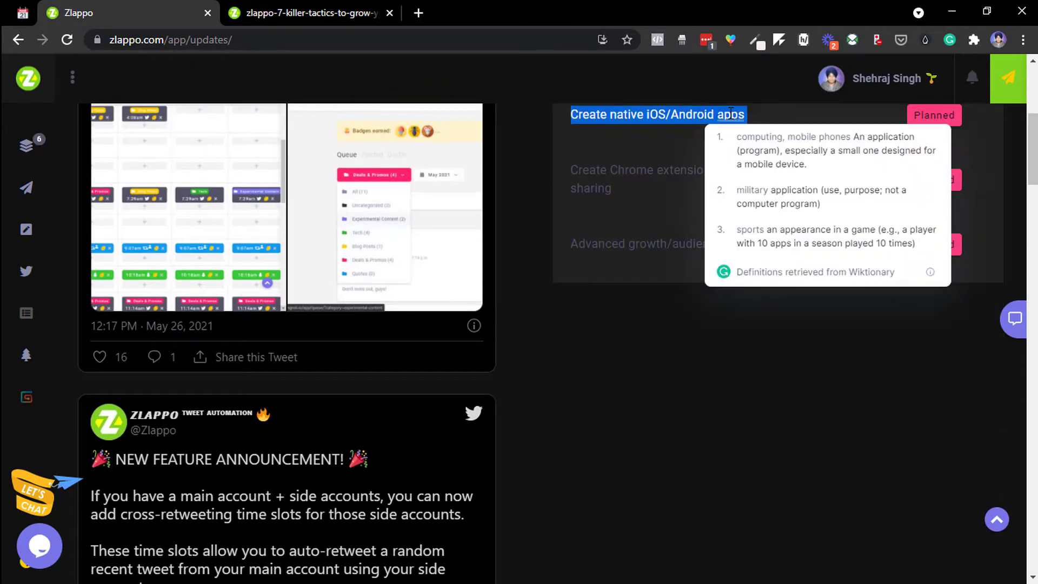
pyautogui.click(681, 130)
# Install the Zlappo site as a standalone desktop app and reposition its window.
pyautogui.click(601, 39)
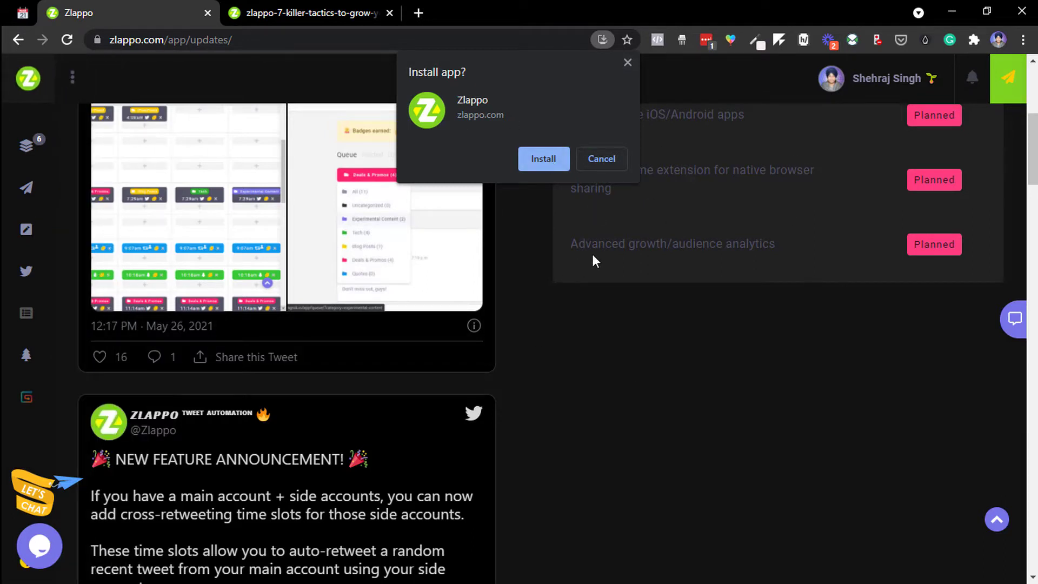
pyautogui.click(610, 158)
pyautogui.click(602, 39)
pyautogui.click(547, 168)
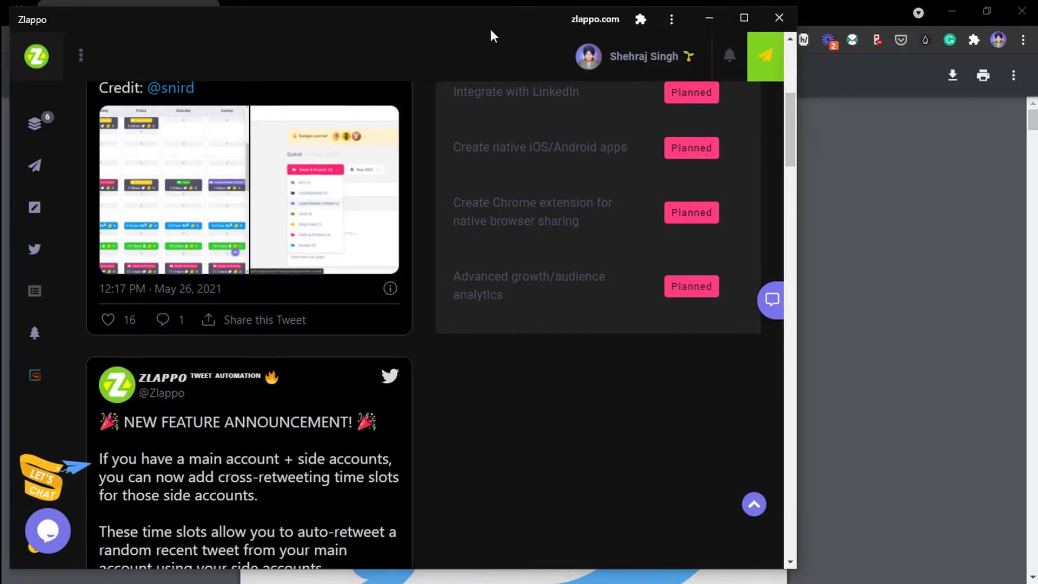
pyautogui.moveTo(491, 29); pyautogui.dragTo(519, 22)
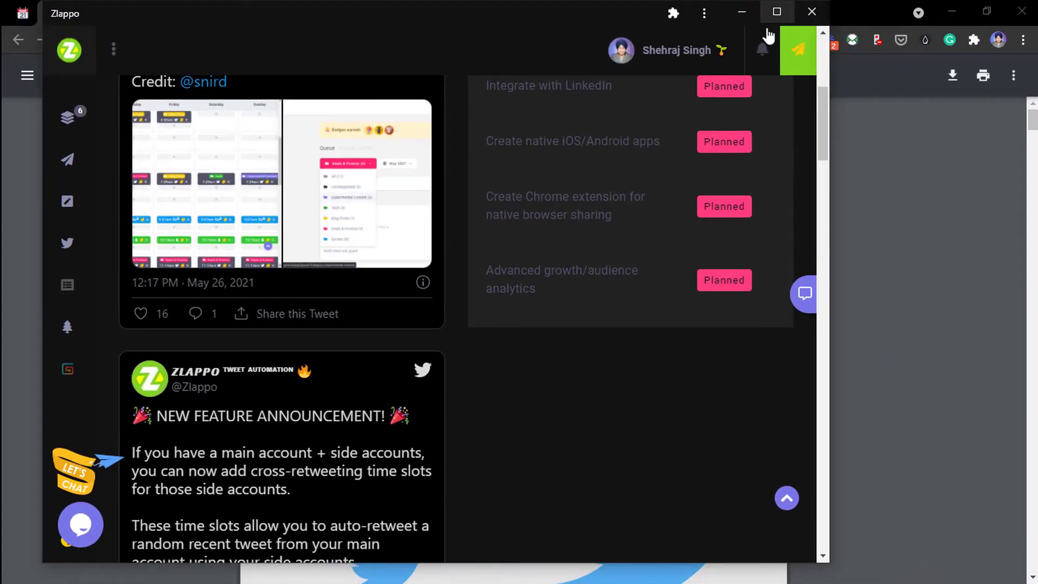
# Open the queue in the installed Zlappo app and maximize its window.
pyautogui.moveTo(89, 130)
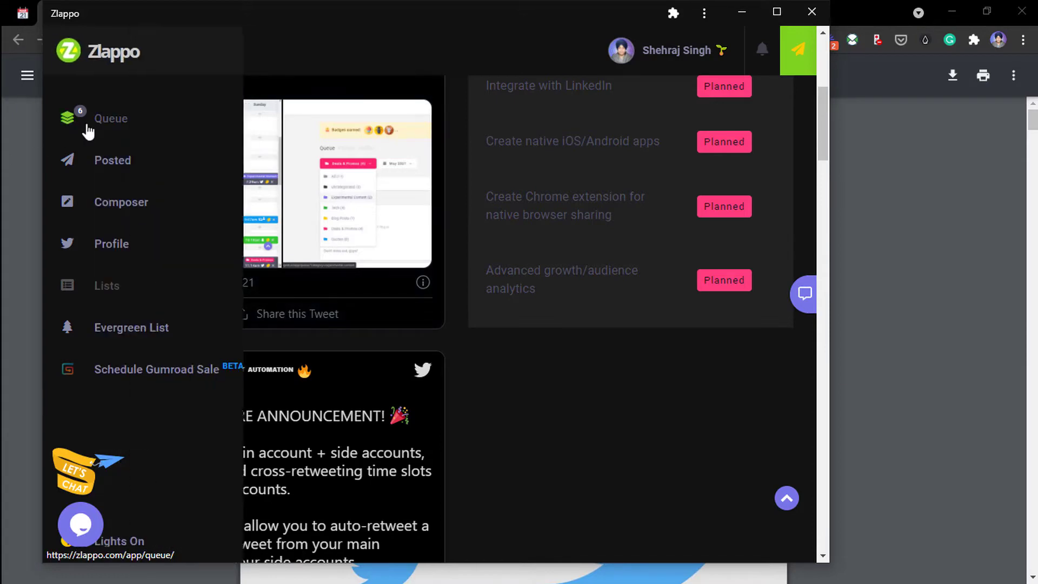
pyautogui.click(105, 118)
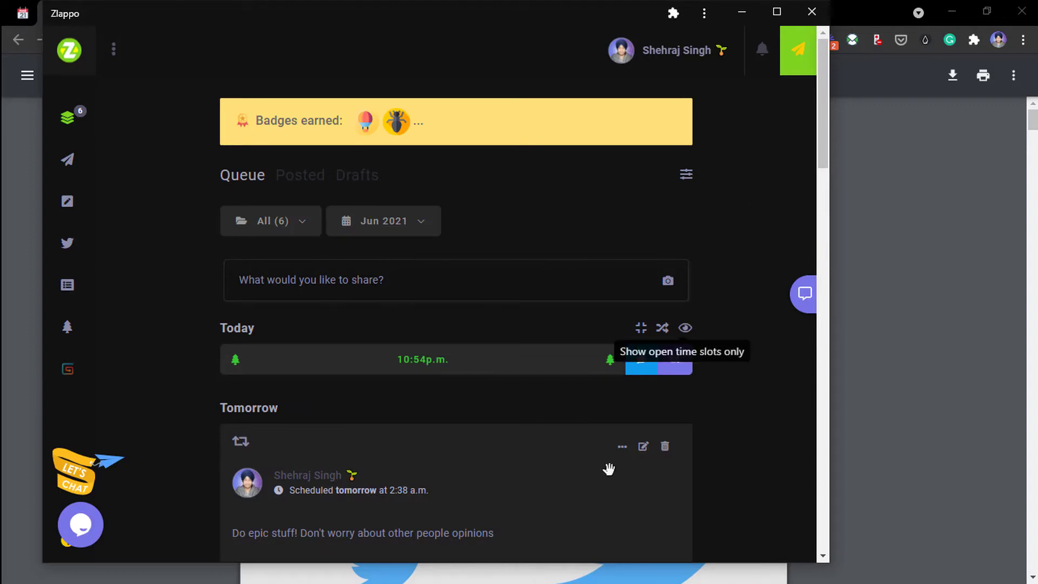
pyautogui.moveTo(627, 460)
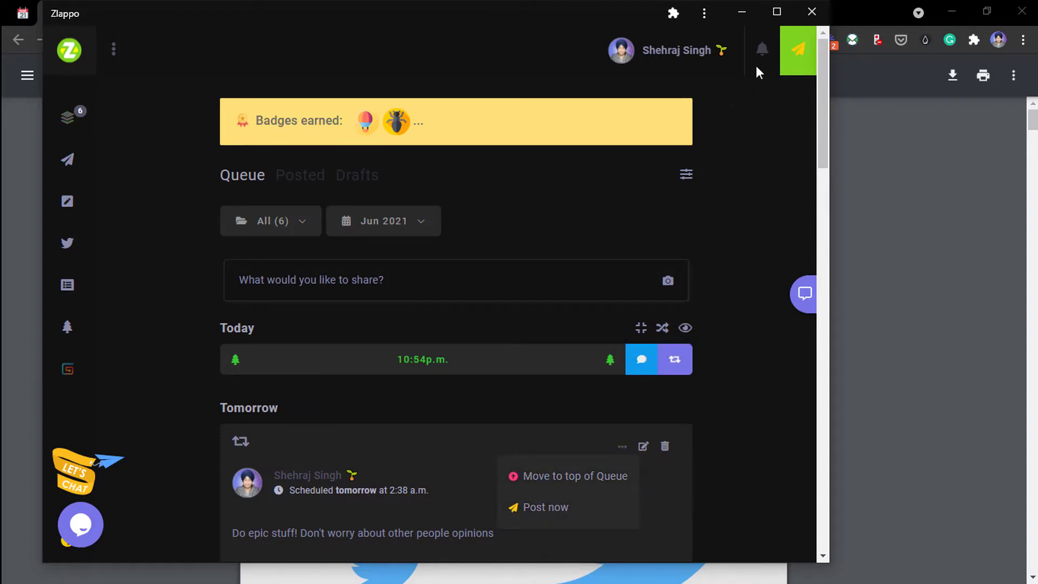
pyautogui.click(777, 13)
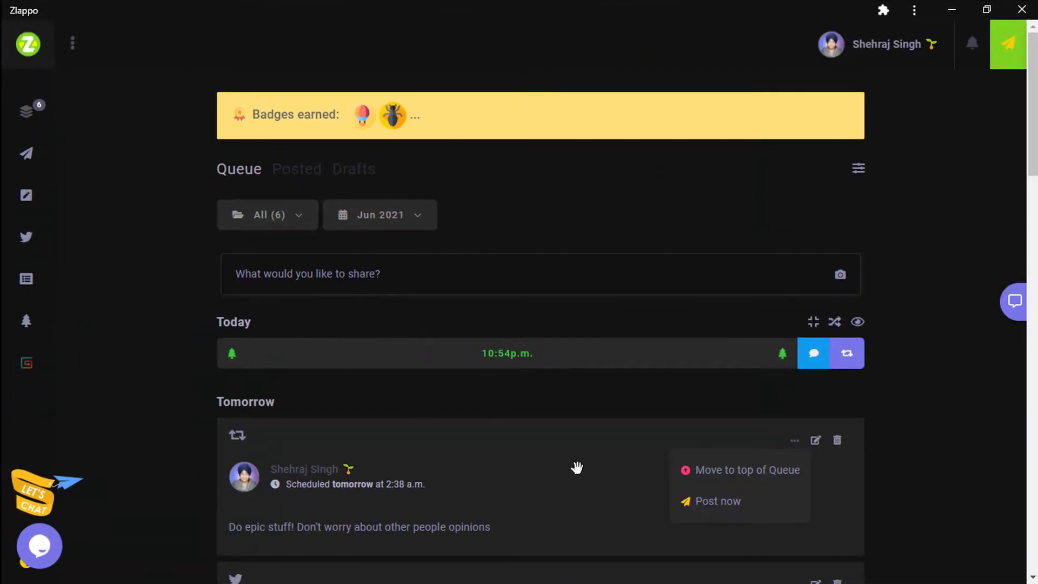
# View the extra posting options of the scheduled "Interesting Search Engines I use" tweet in the queue.
pyautogui.scroll(-9, 802, 455)
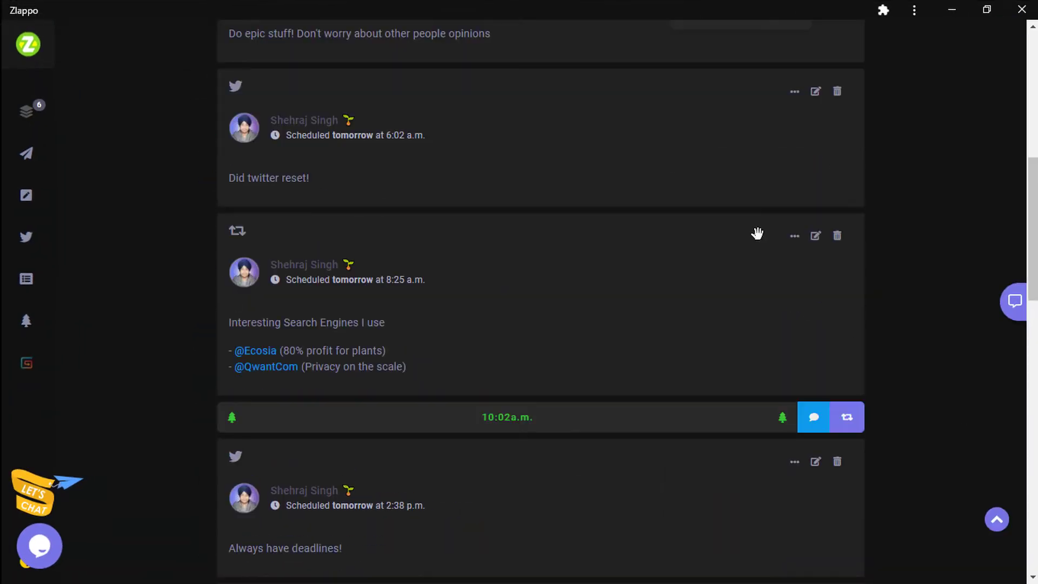
pyautogui.click(795, 236)
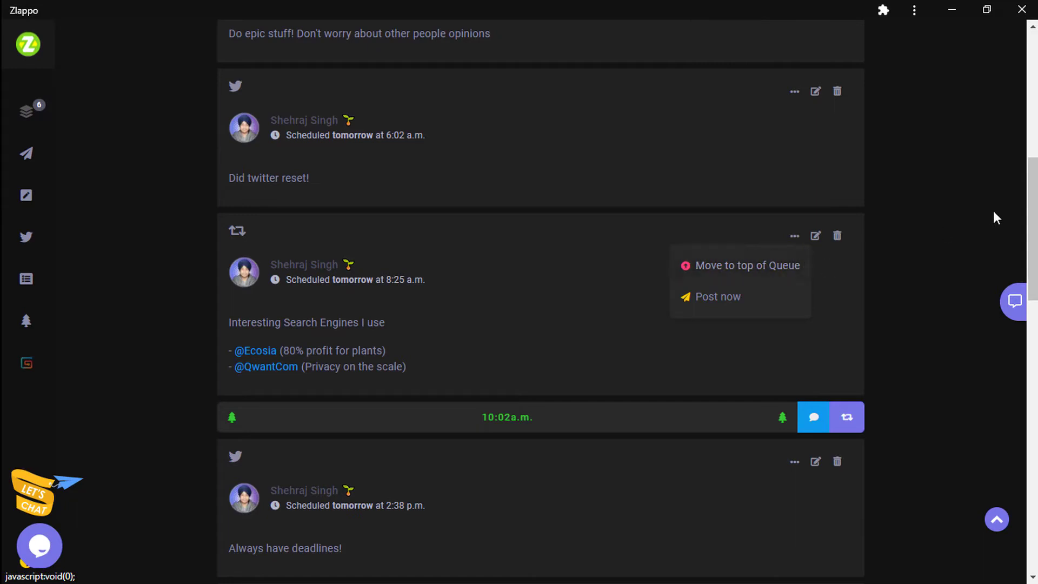
pyautogui.scroll(10, 994, 216)
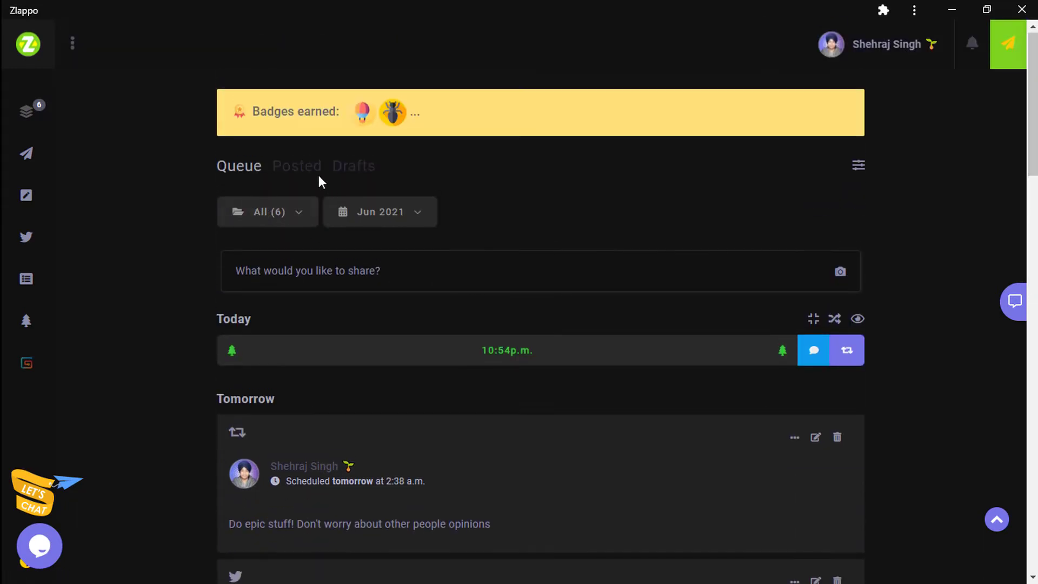
# Show the posted tweets, preview an Instagram screenshot of the "Interesting Search Engines I use" tweet, and close the preview.
pyautogui.click(319, 175)
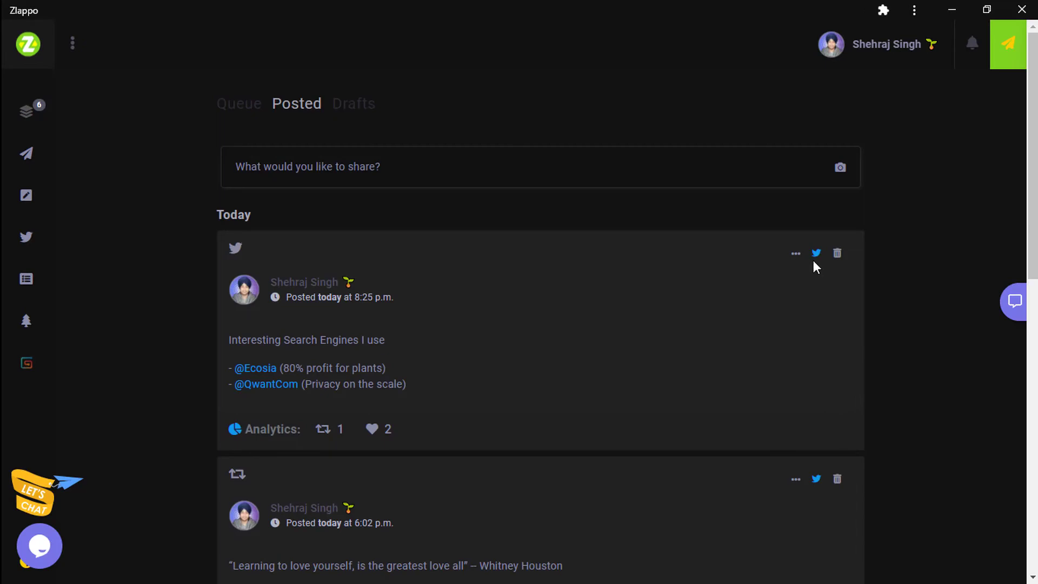
pyautogui.click(796, 253)
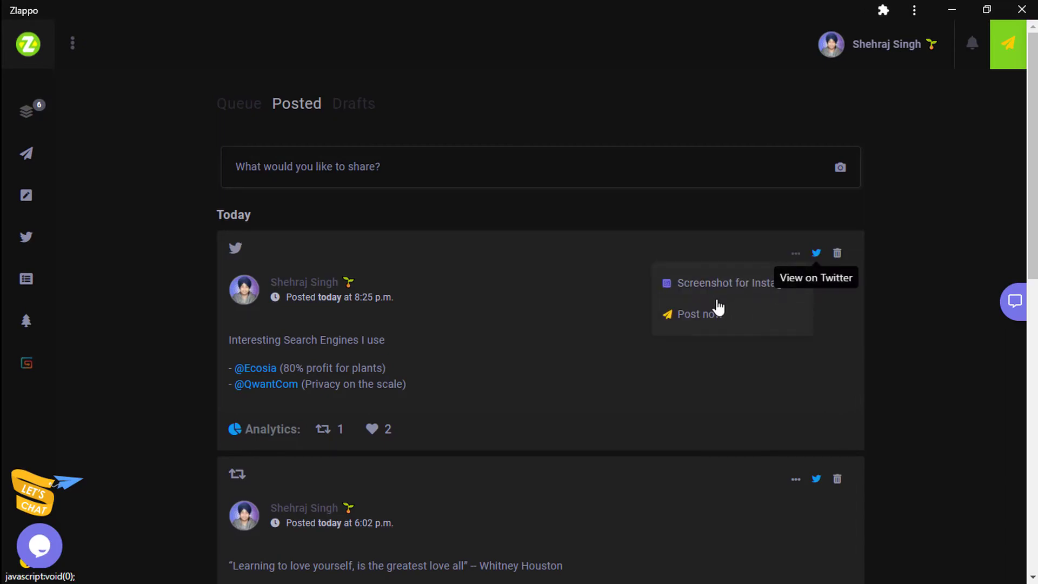
pyautogui.click(752, 287)
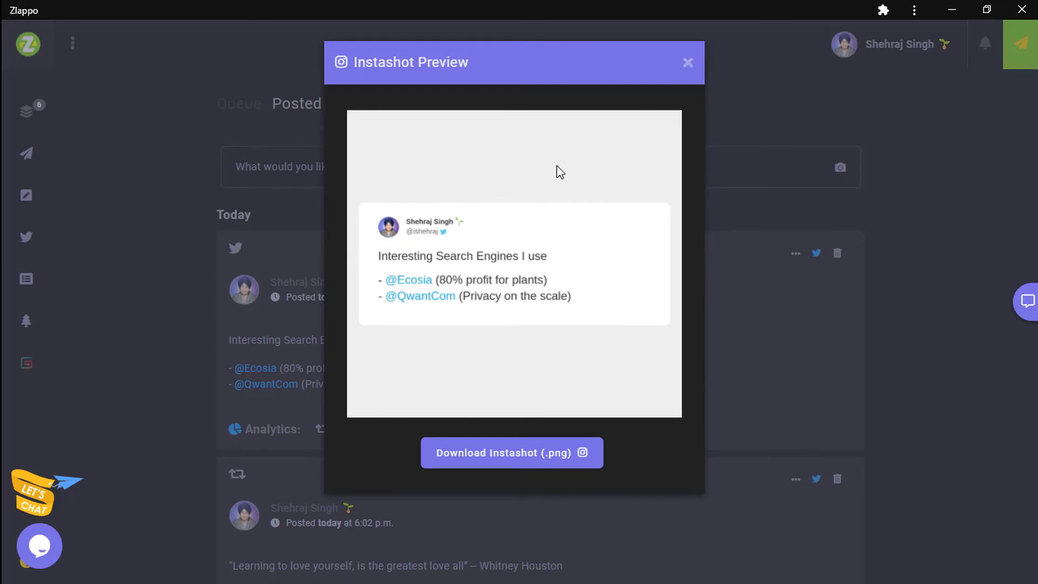
pyautogui.click(687, 64)
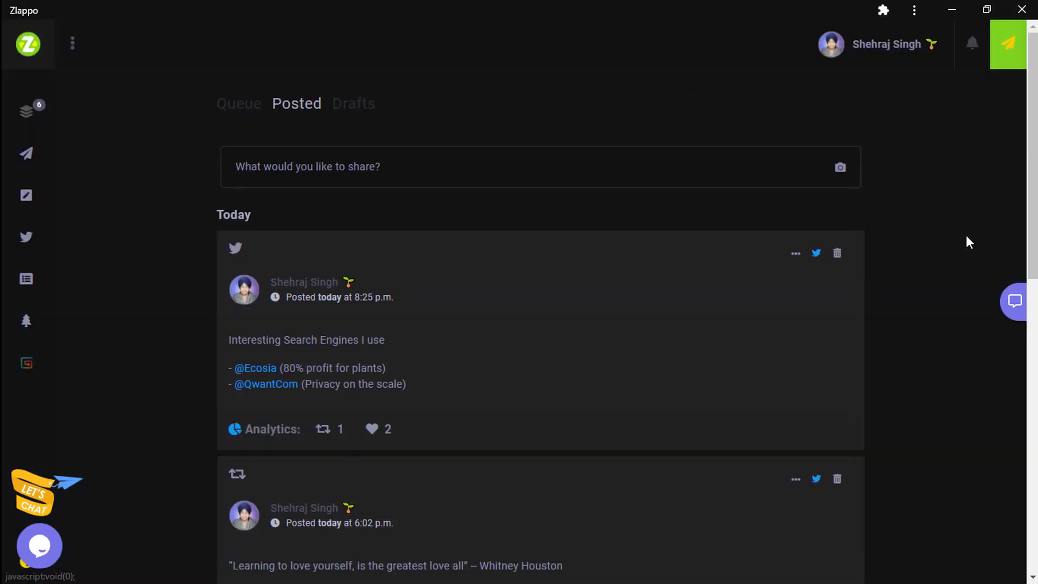